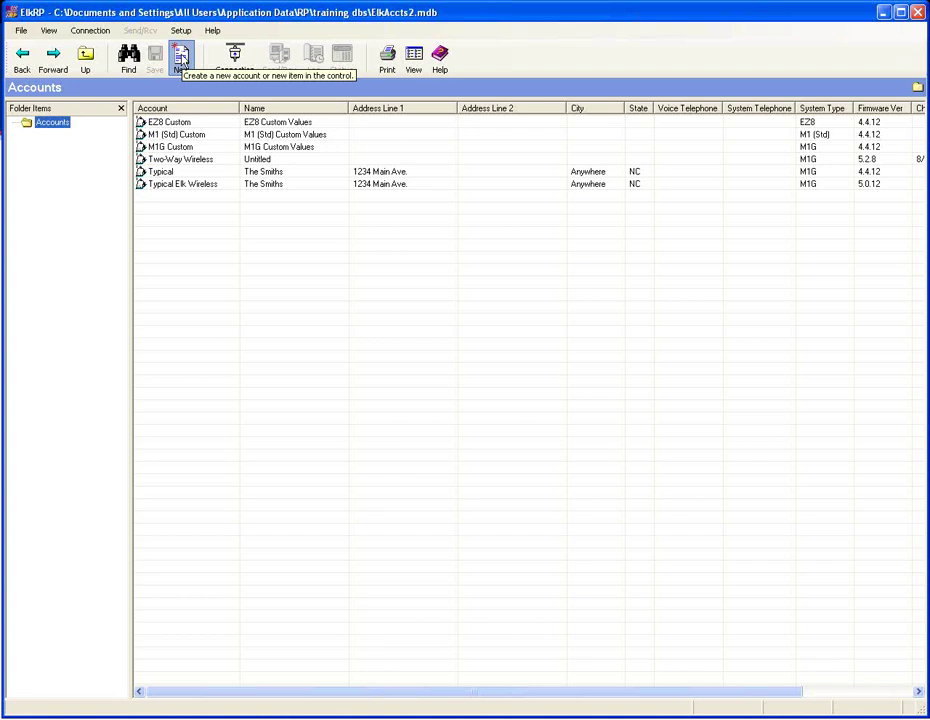
- Start a new account and enter its account ID, correcting a mistyped first attempt
{"action": "left_click", "coordinate": [181, 62]}
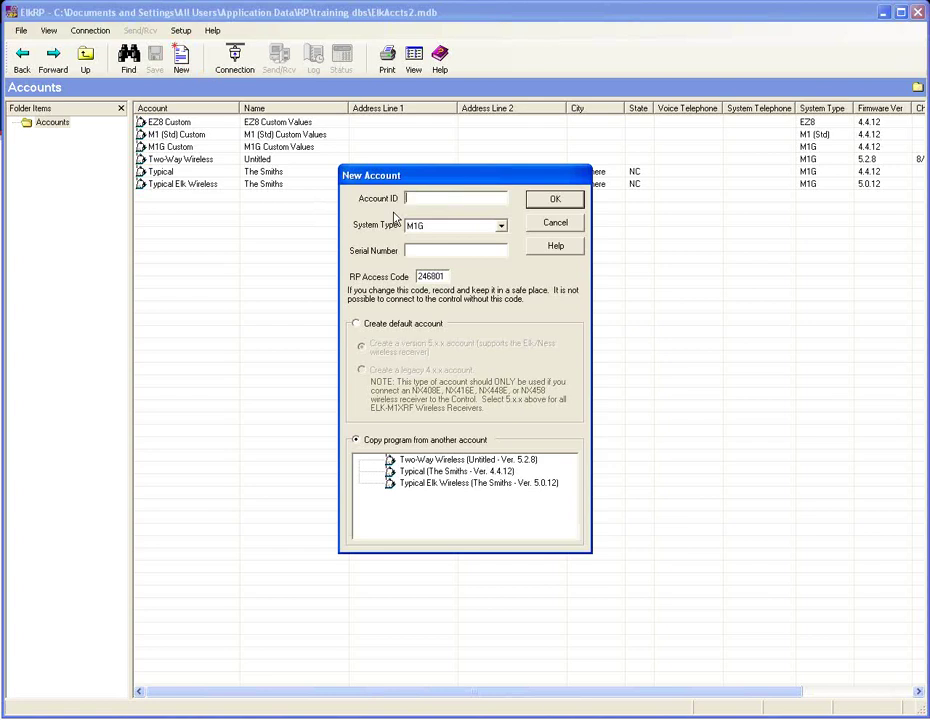
{"action": "type", "text": "Traine"}
{"action": "type", "text": "y"}
{"action": "key", "text": "BackSpace"}
{"action": "key", "text": "BackSpace"}
{"action": "key", "text": "BackSpace"}
{"action": "key", "text": "BackSpace"}
{"action": "key", "text": "BackSpace"}
{"action": "key", "text": "BackSpace"}
{"action": "key", "text": "BackSpace"}
{"action": "type", "text": "Amys Home"}
- Enter serial number 00012345 for the new account
{"action": "left_click", "coordinate": [427, 250]}
{"action": "type", "text": "00012345"}
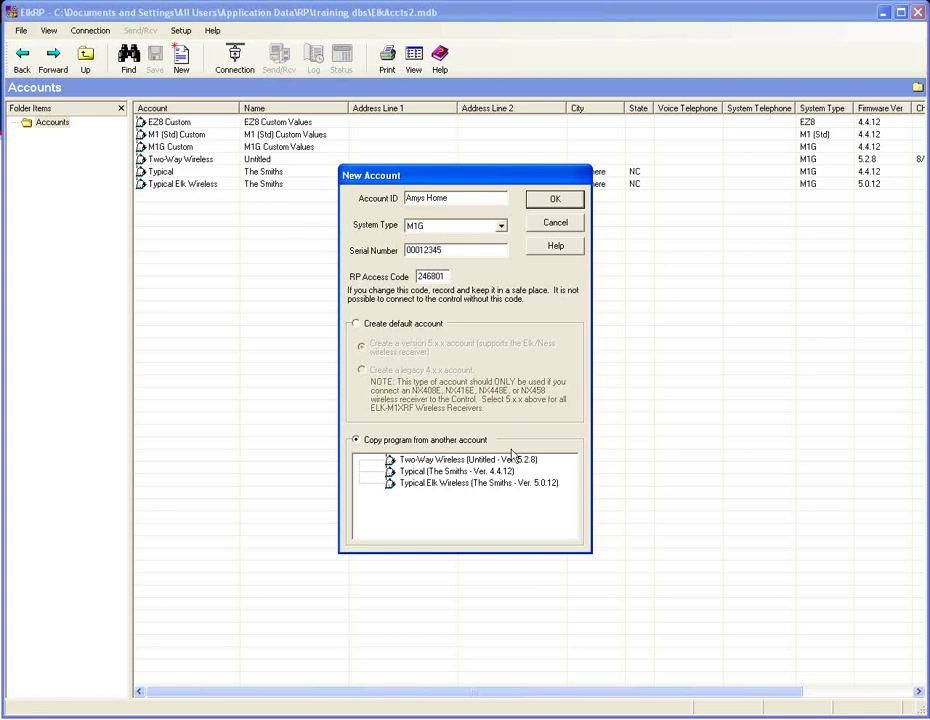
- Choose 'Create default account' and confirm to create the M1G account
{"action": "left_click", "coordinate": [356, 324]}
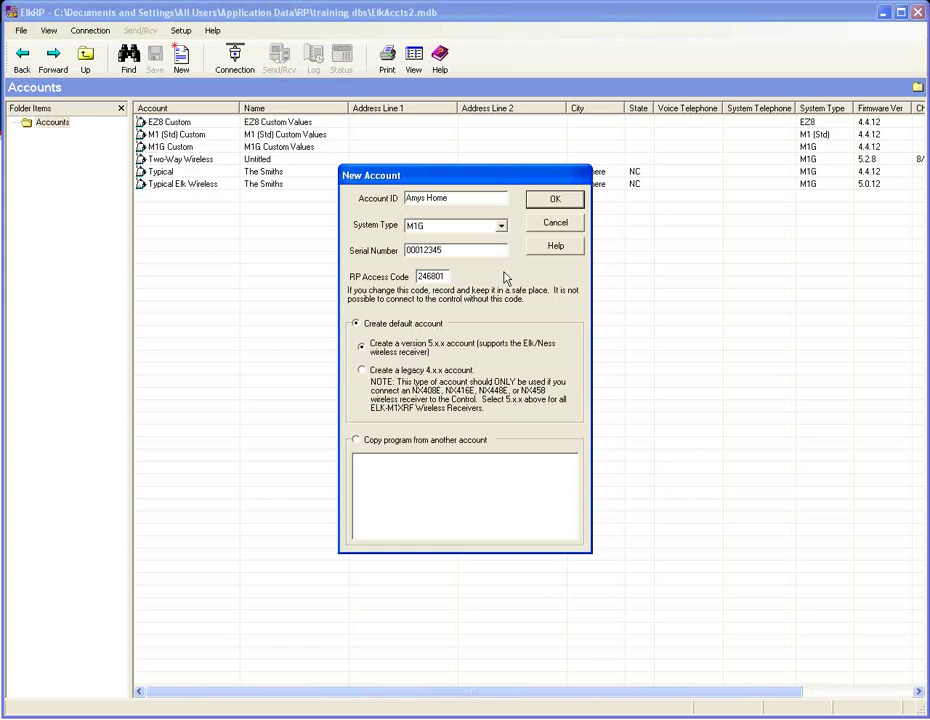
{"action": "left_click", "coordinate": [555, 199]}
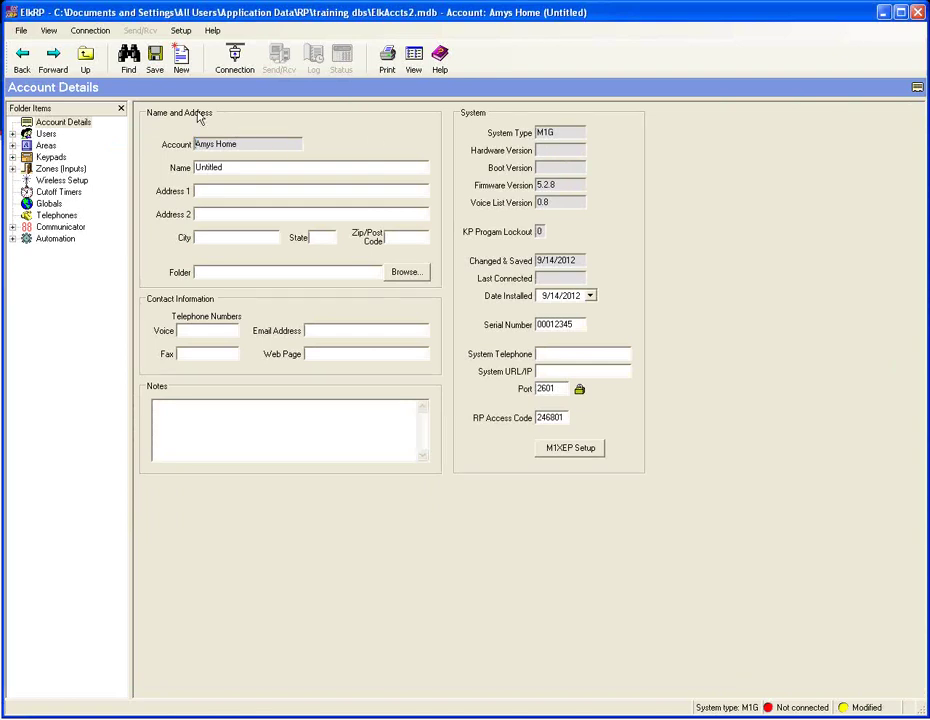
- Enter the account's street address in Address 1 and its state
{"action": "left_click", "coordinate": [240, 191]}
{"action": "type", "text": "123 Easy Street"}
{"action": "left_click", "coordinate": [327, 238]}
{"action": "type", "text": "NC"}
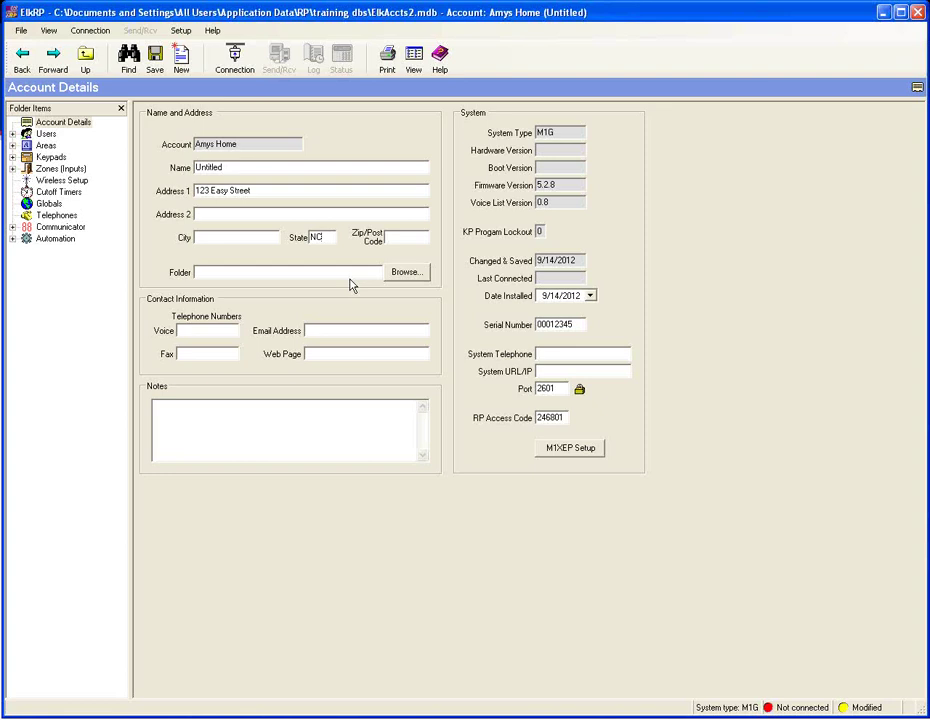
- Begin the account note with 'Always take-off your shoes'
{"action": "left_click", "coordinate": [244, 409]}
{"action": "type", "text": "A"}
{"action": "type", "text": "lways toake off"}
{"action": "key", "text": "BackSpace"}
{"action": "key", "text": "BackSpace"}
{"action": "key", "text": "BackSpace"}
{"action": "key", "text": "BackSpace"}
{"action": "key", "text": "BackSpace"}
{"action": "key", "text": "BackSpace"}
{"action": "key", "text": "BackSpace"}
{"action": "key", "text": "BackSpace"}
{"action": "type", "text": "take-off your shou"}
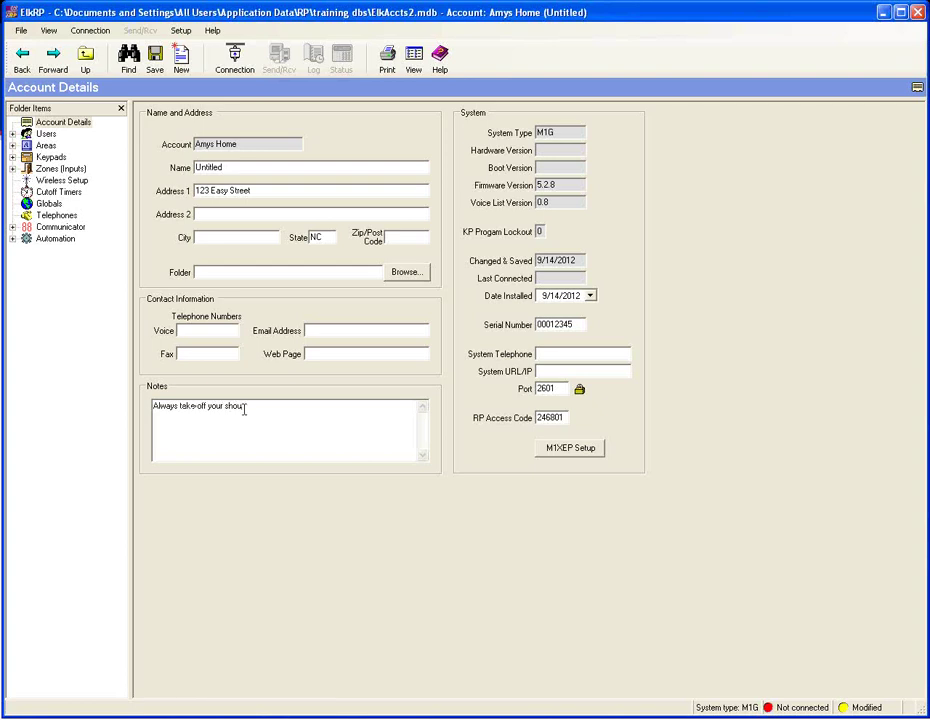
{"action": "type", "text": "es"}
- End the note with a period so it reads 'Always take off your shoes.'
{"action": "type", "text": "."}
{"action": "key", "text": "BackSpace"}
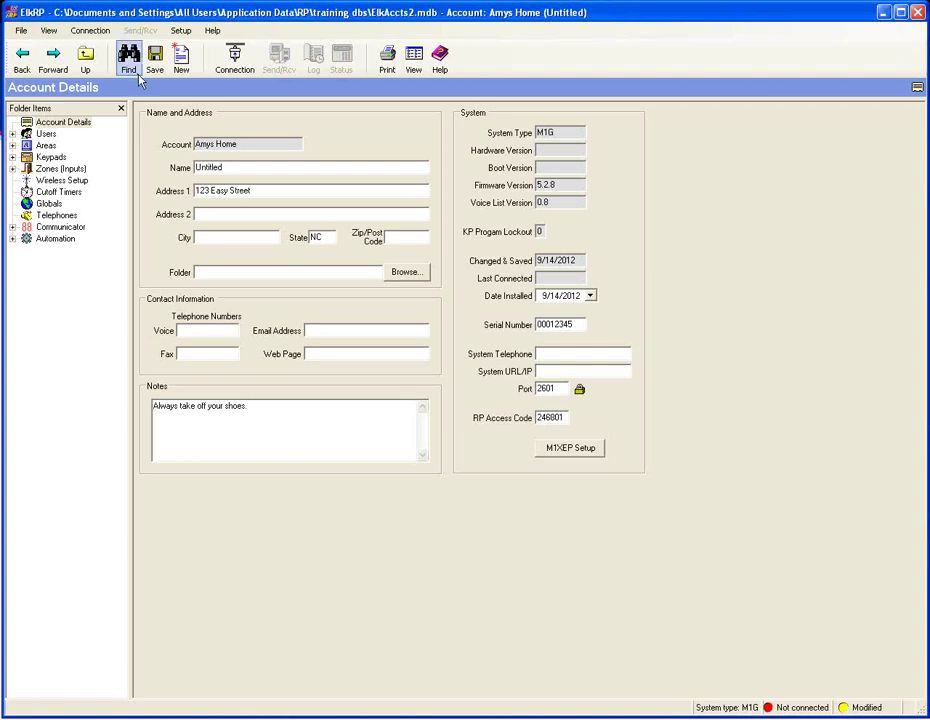
{"action": "type", "text": "."}
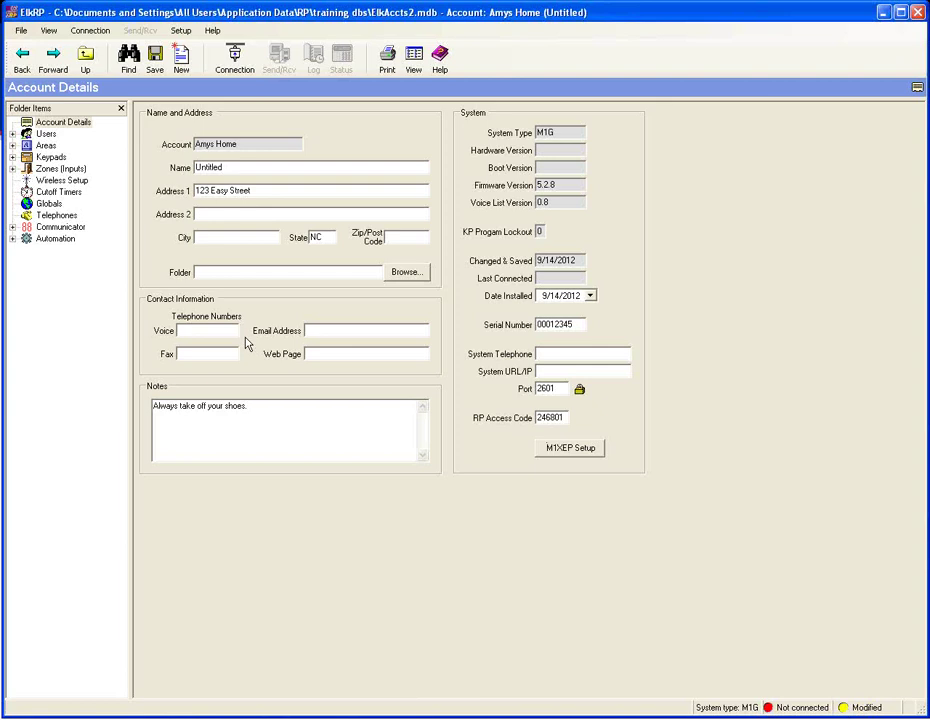
- Expand Users and replace User 001's name with the homeowner's name
{"action": "left_click", "coordinate": [46, 134]}
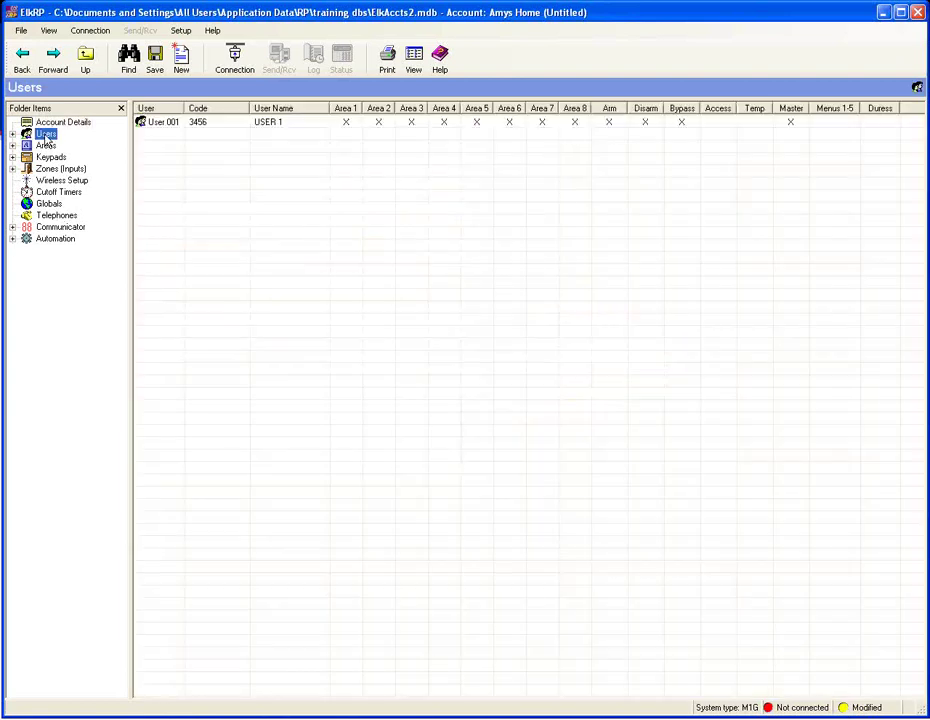
{"action": "double_click", "coordinate": [30, 135]}
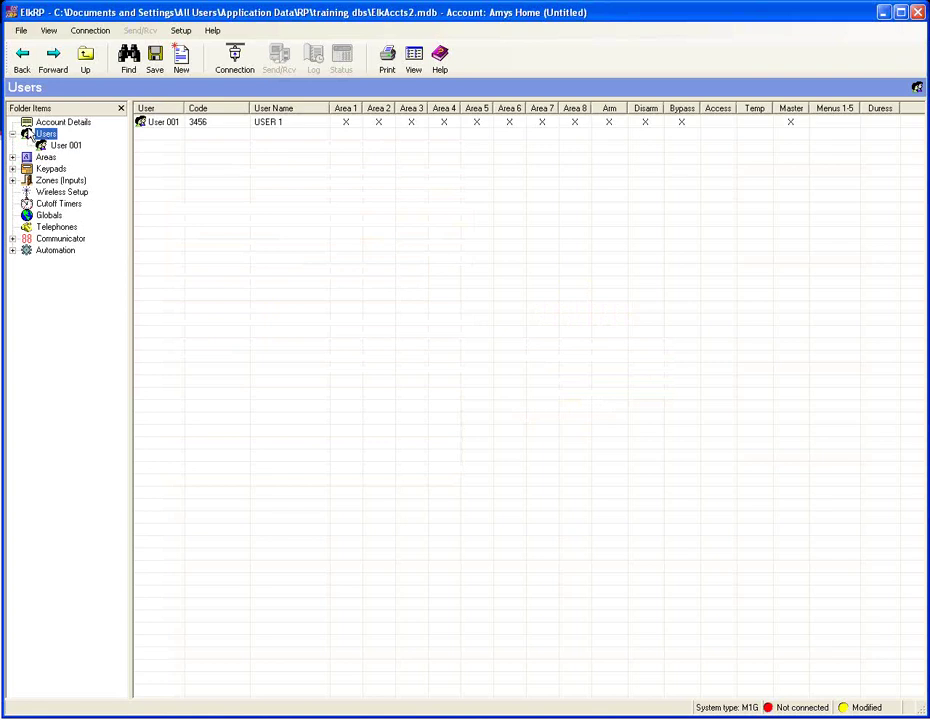
{"action": "left_click", "coordinate": [68, 146]}
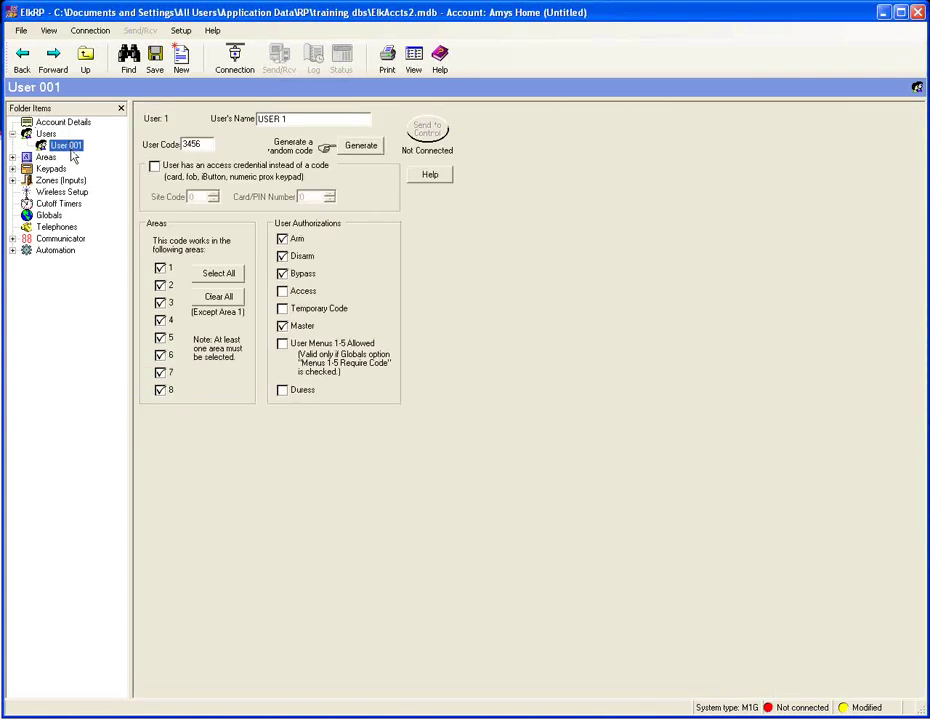
{"action": "left_click", "coordinate": [262, 118]}
{"action": "key", "text": "BackSpace"}
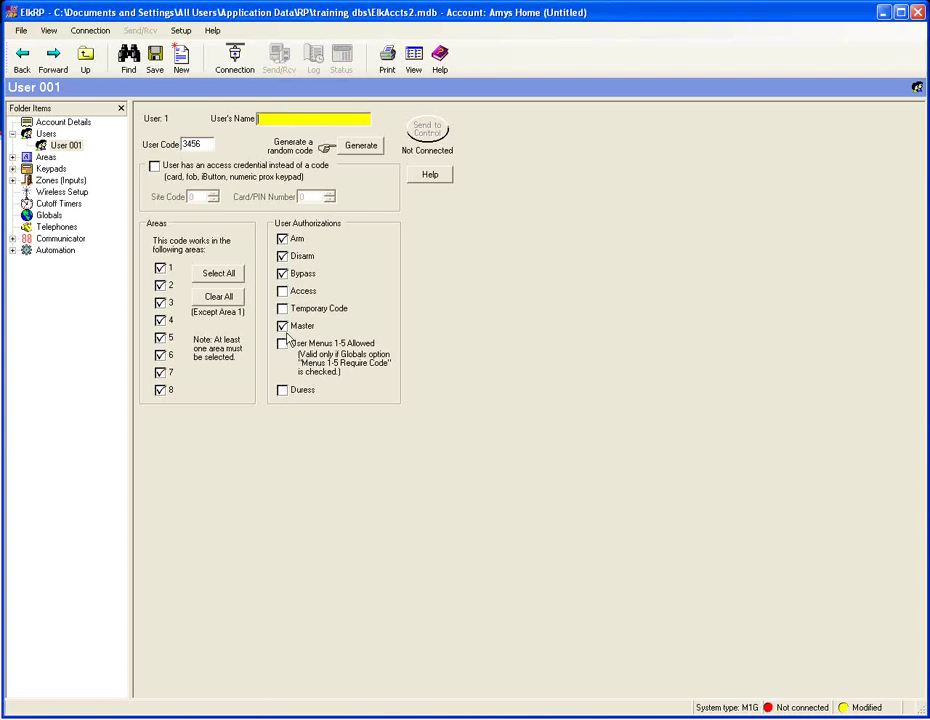
{"action": "type", "text": "Q"}
{"action": "key", "text": "BackSpace"}
{"action": "key", "text": "BackSpace"}
{"action": "key", "text": "BackSpace"}
{"action": "type", "text": "Amy"}
- Generate a new random user code for User 001 and return to the Users list
{"action": "left_click", "coordinate": [361, 146]}
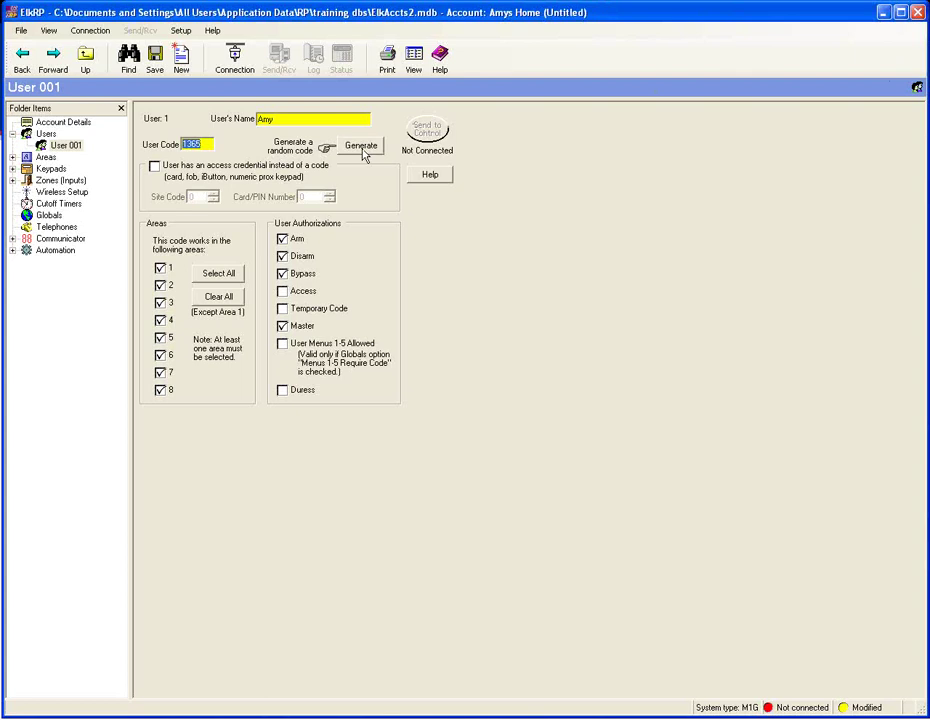
{"action": "left_click", "coordinate": [361, 150]}
{"action": "left_click", "coordinate": [47, 134]}
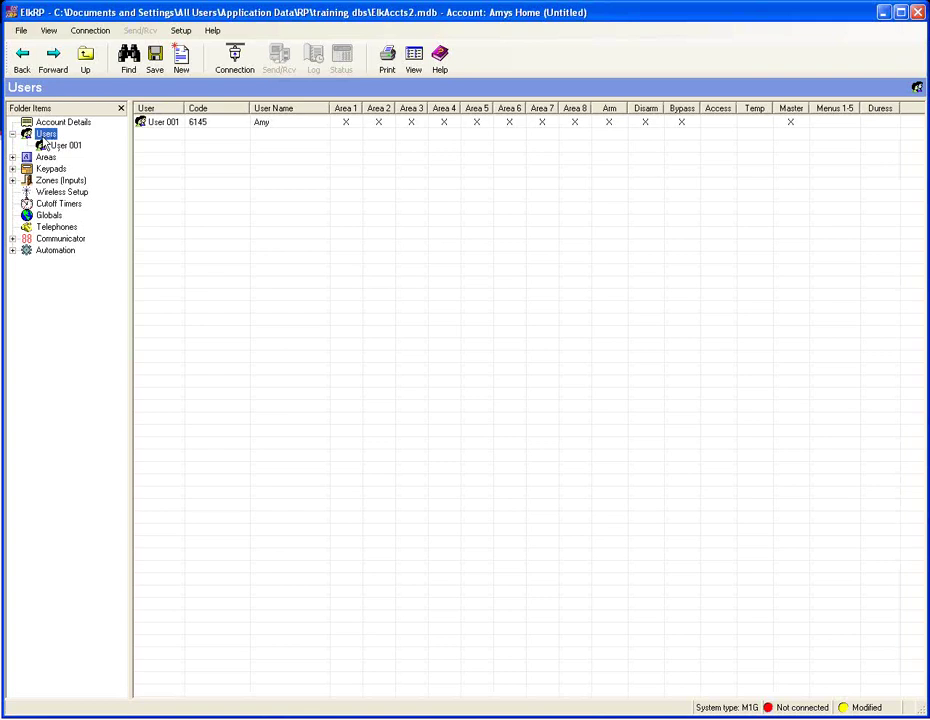
- Add four new users, User 002 to User 005, using custom values
{"action": "right_click", "coordinate": [44, 141]}
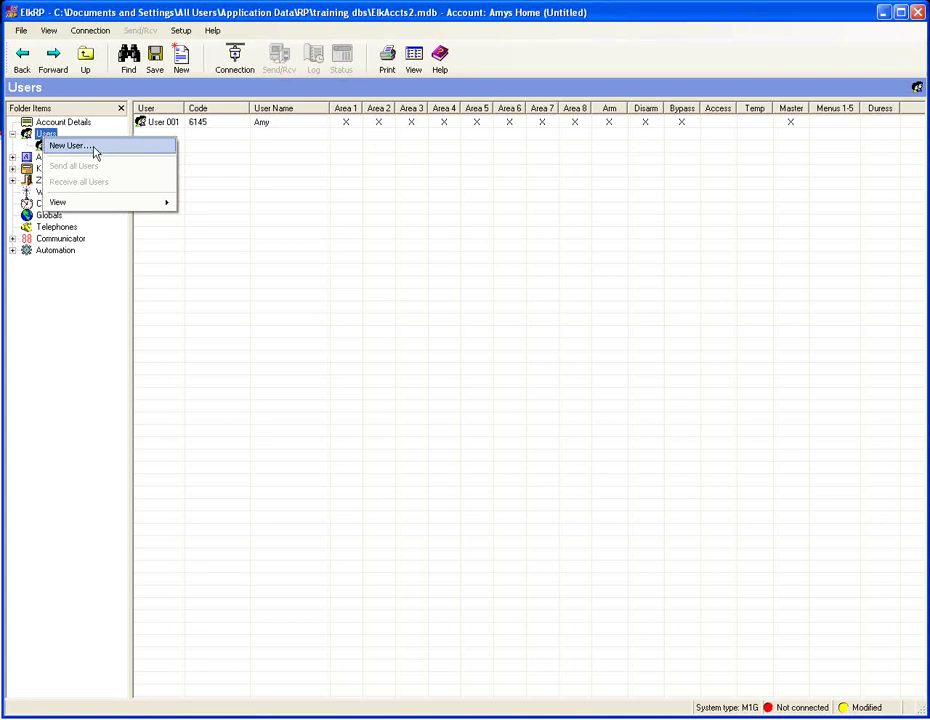
{"action": "left_click", "coordinate": [102, 149]}
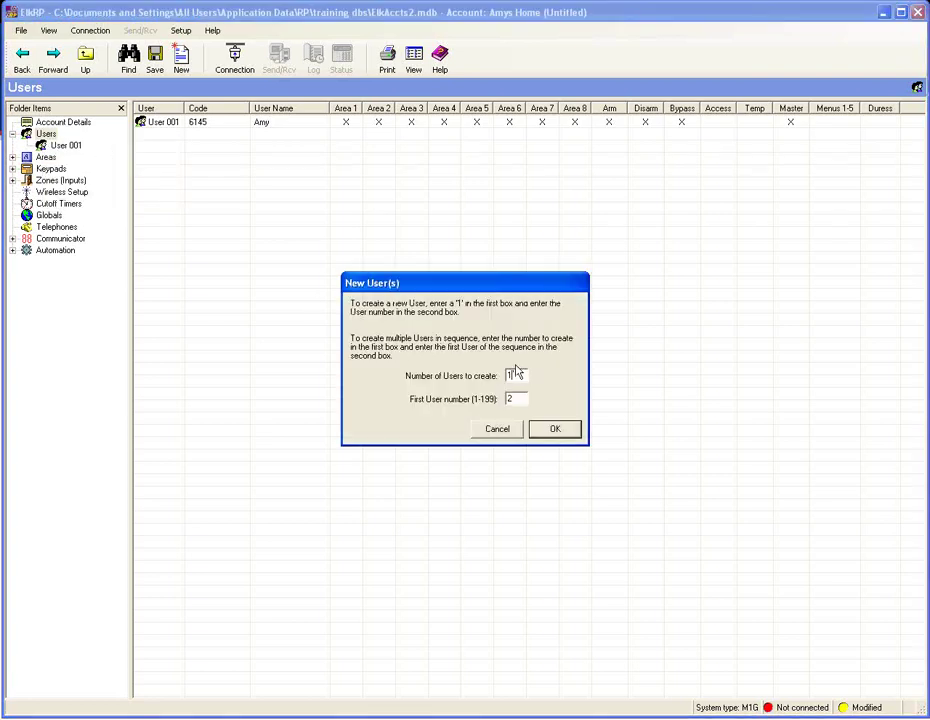
{"action": "left_click_drag", "start_coordinate": [516, 375], "coordinate": [492, 375]}
{"action": "key", "text": "BackSpace"}
{"action": "left_click", "coordinate": [560, 430]}
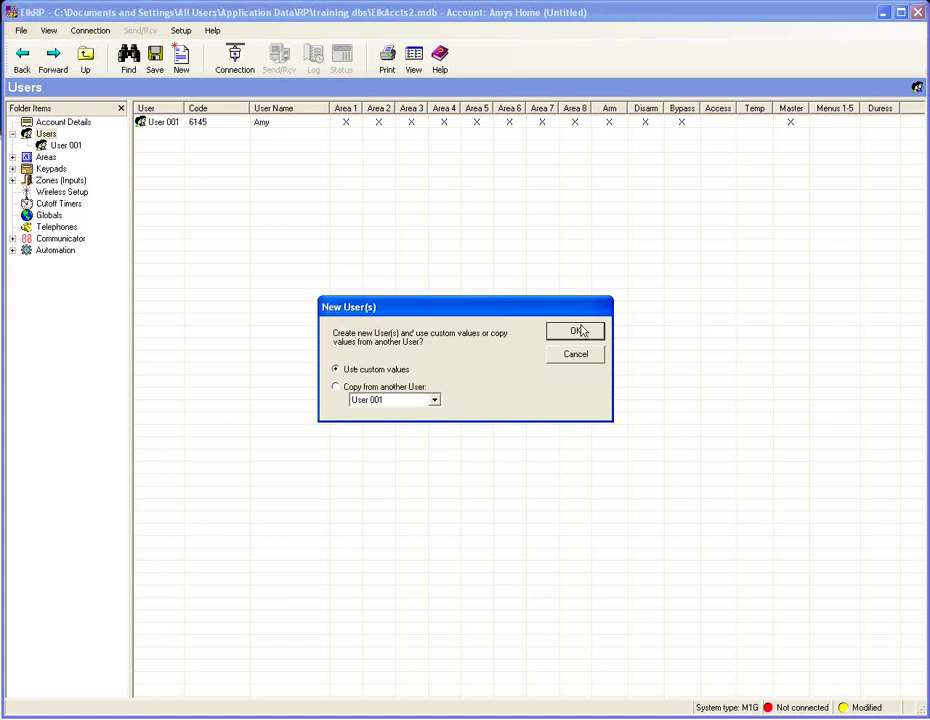
{"action": "left_click", "coordinate": [580, 333]}
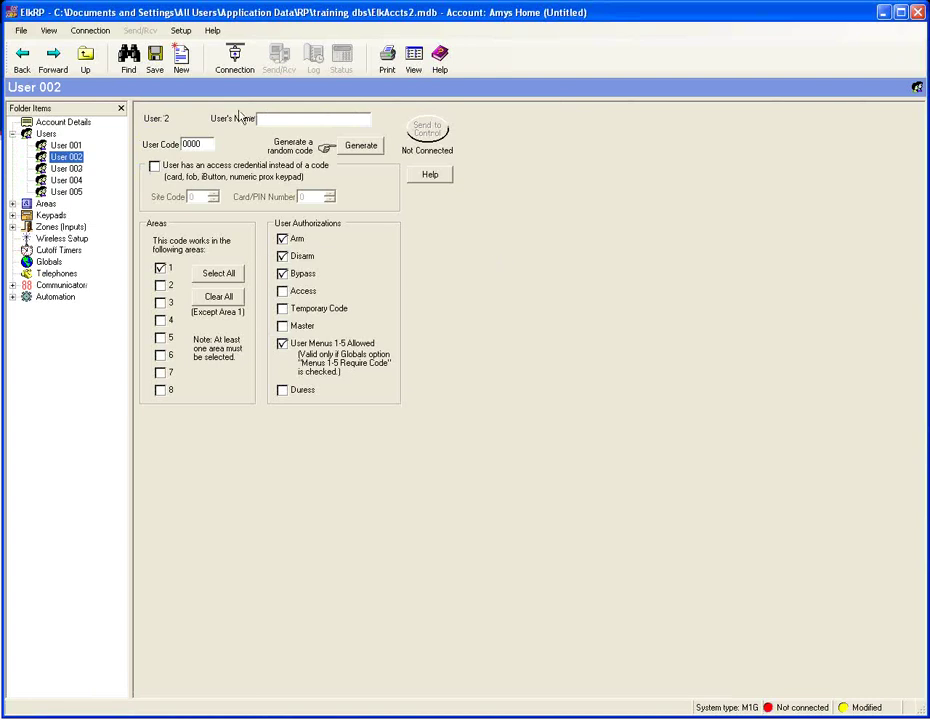
- Give User 002 a name and a randomly generated user code
{"action": "left_click", "coordinate": [278, 119]}
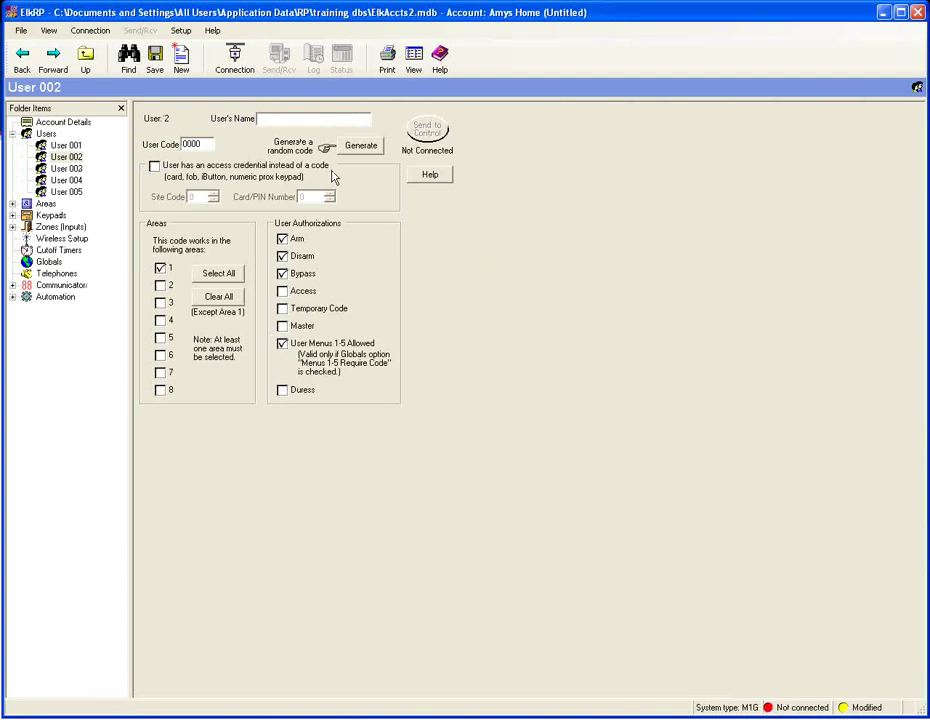
{"action": "type", "text": "Sam"}
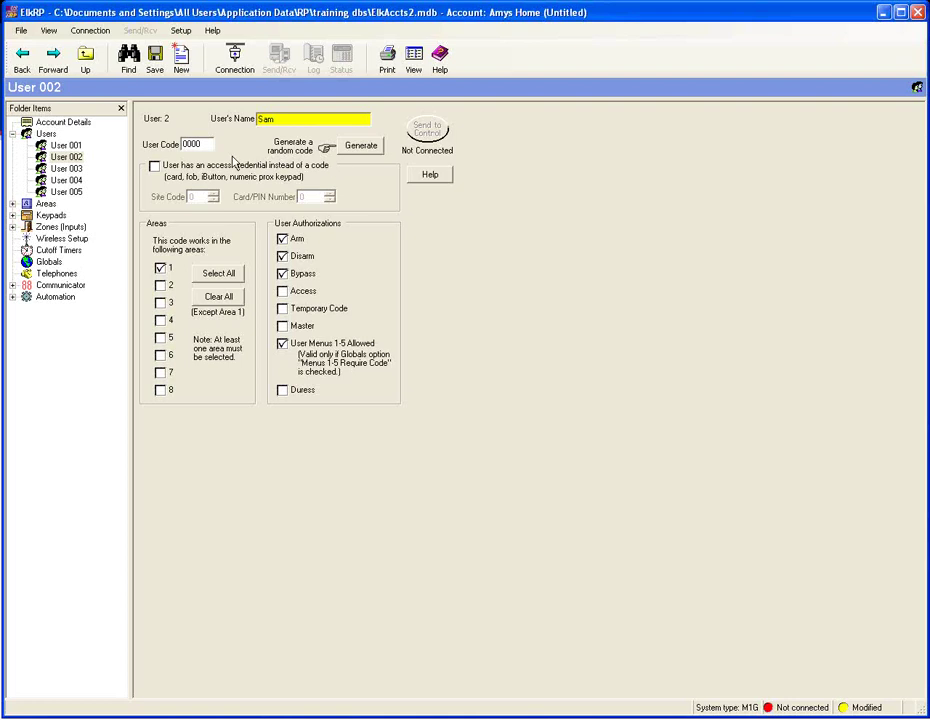
{"action": "left_click", "coordinate": [340, 146]}
- Remove Bypass and user menus 1-5 from User 002, leaving Arm and Disarm, and save
{"action": "left_click", "coordinate": [282, 274]}
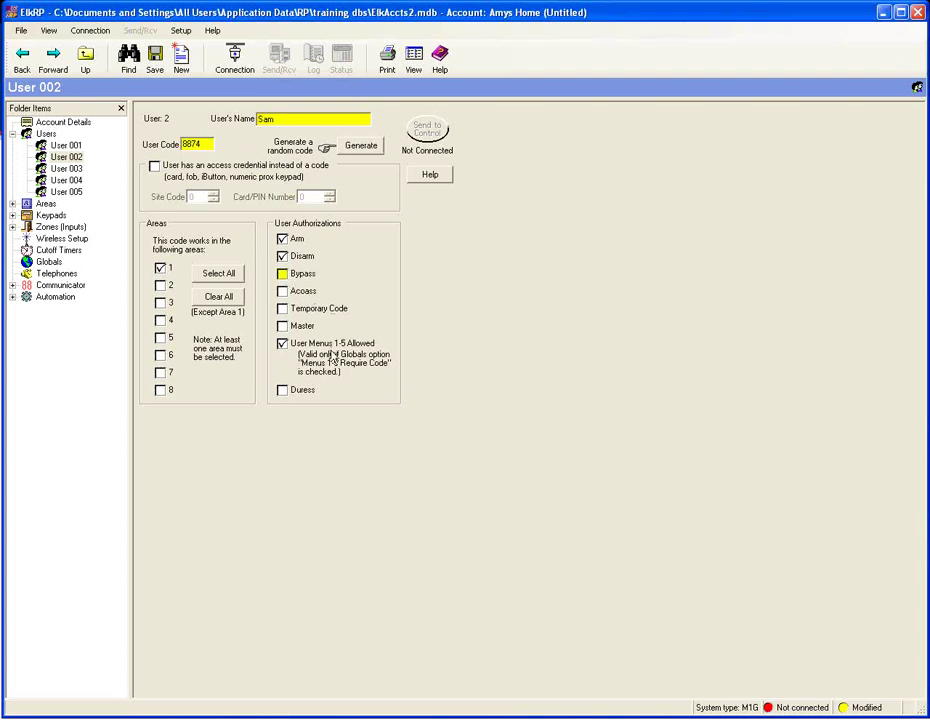
{"action": "left_click", "coordinate": [282, 344]}
{"action": "left_click", "coordinate": [155, 58]}
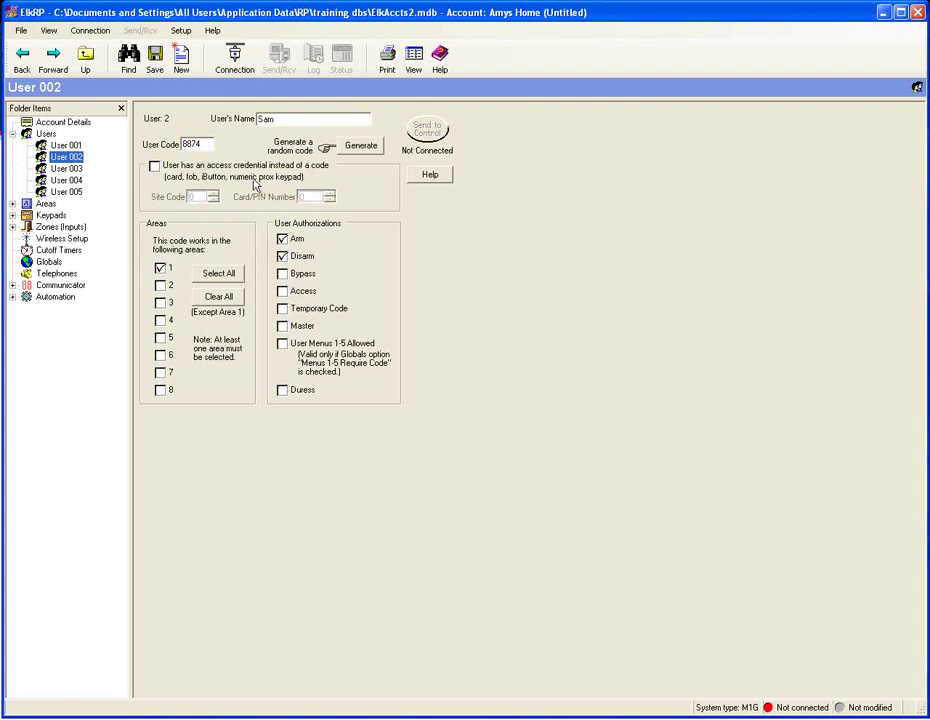
{"action": "left_click", "coordinate": [68, 169]}
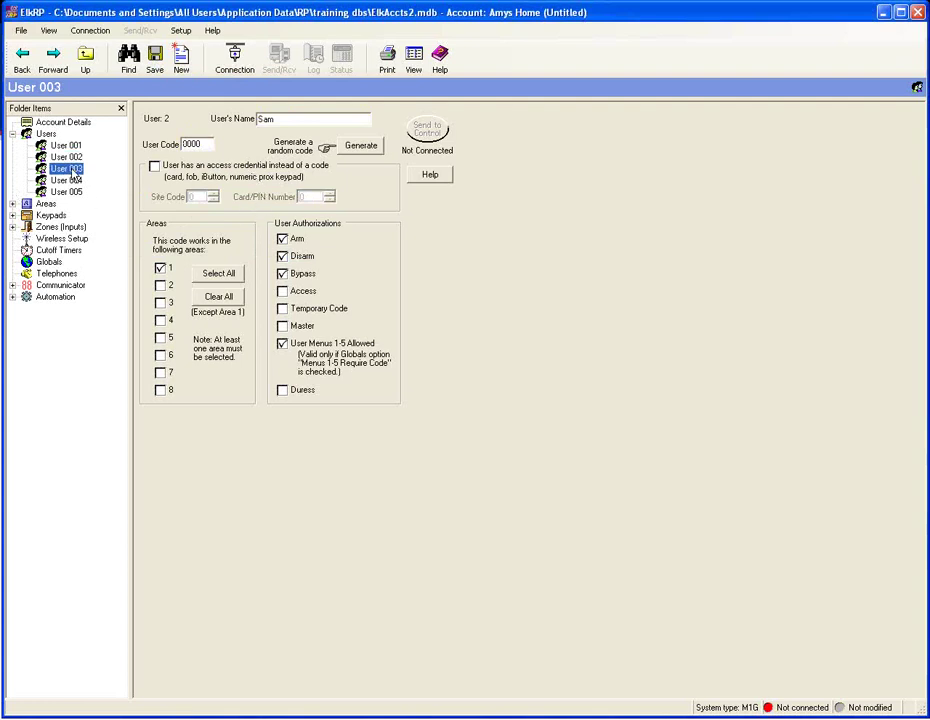
- Enter User 003's name and tick 'User has an access credential instead of a code'
{"action": "left_click", "coordinate": [276, 120]}
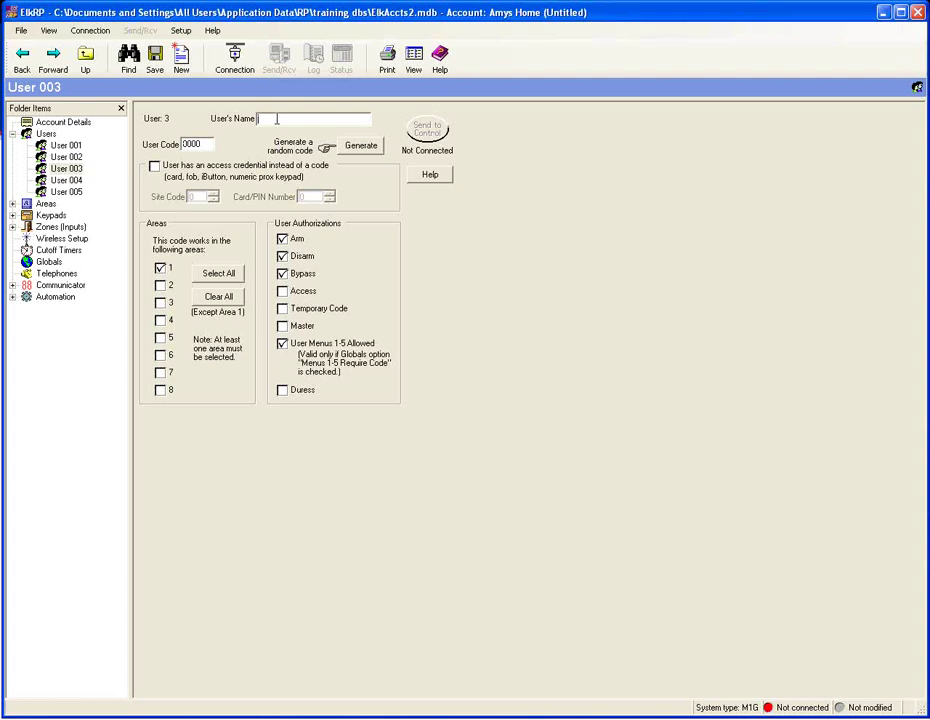
{"action": "type", "text": "Amy"}
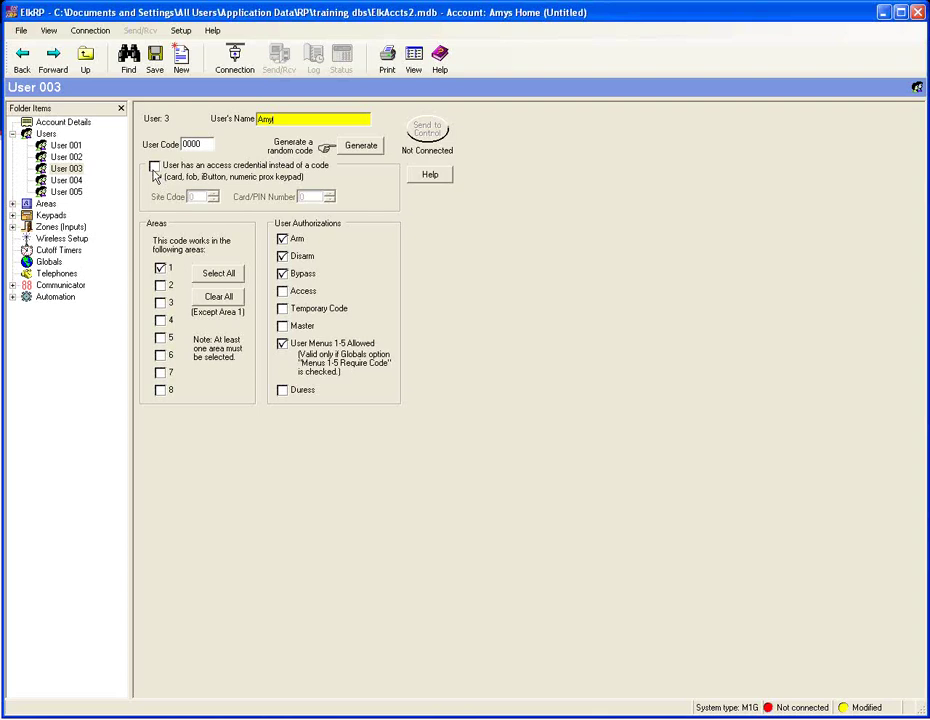
{"action": "left_click", "coordinate": [155, 168]}
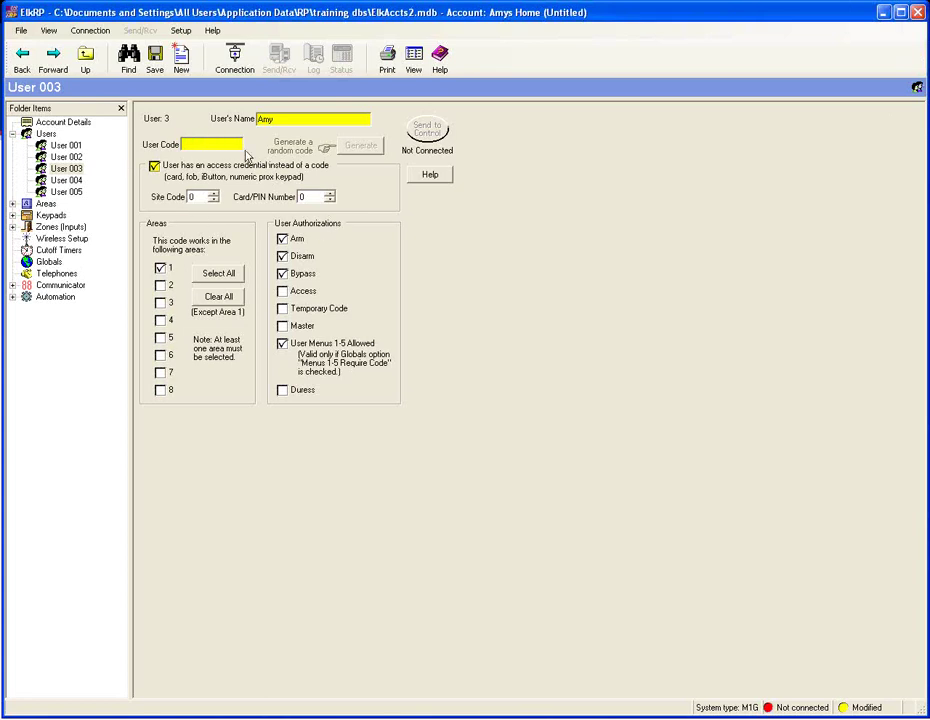
- Re-enable User 003's access credential option after trying the site code and card number arrows
{"action": "left_click", "coordinate": [154, 166]}
{"action": "left_click", "coordinate": [154, 166]}
{"action": "left_click", "coordinate": [200, 145]}
{"action": "left_click", "coordinate": [194, 196]}
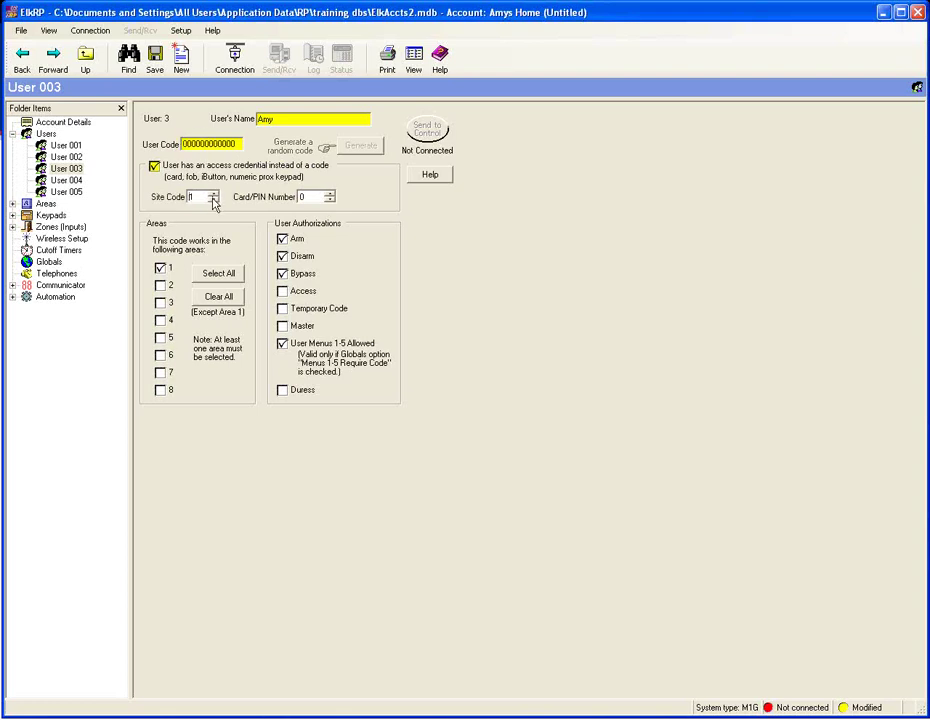
{"action": "left_click", "coordinate": [213, 195]}
{"action": "left_click", "coordinate": [329, 194]}
{"action": "left_click", "coordinate": [66, 157]}
{"action": "left_click", "coordinate": [66, 168]}
{"action": "left_click", "coordinate": [154, 166]}
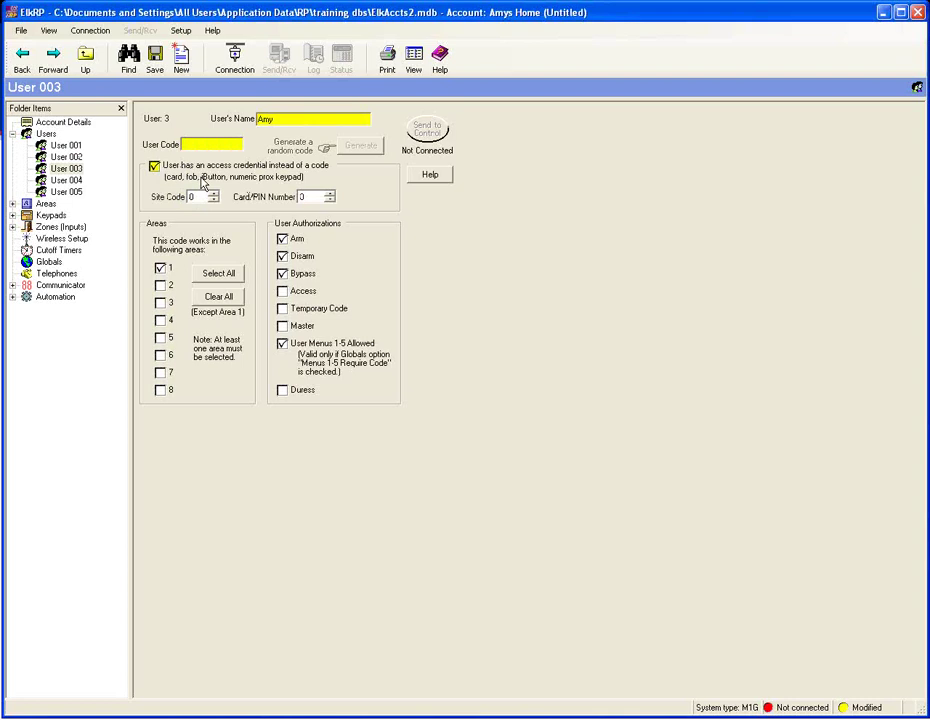
- Enter the credential's site code and set its card number to 65535
{"action": "left_click", "coordinate": [192, 197]}
{"action": "type", "text": "246"}
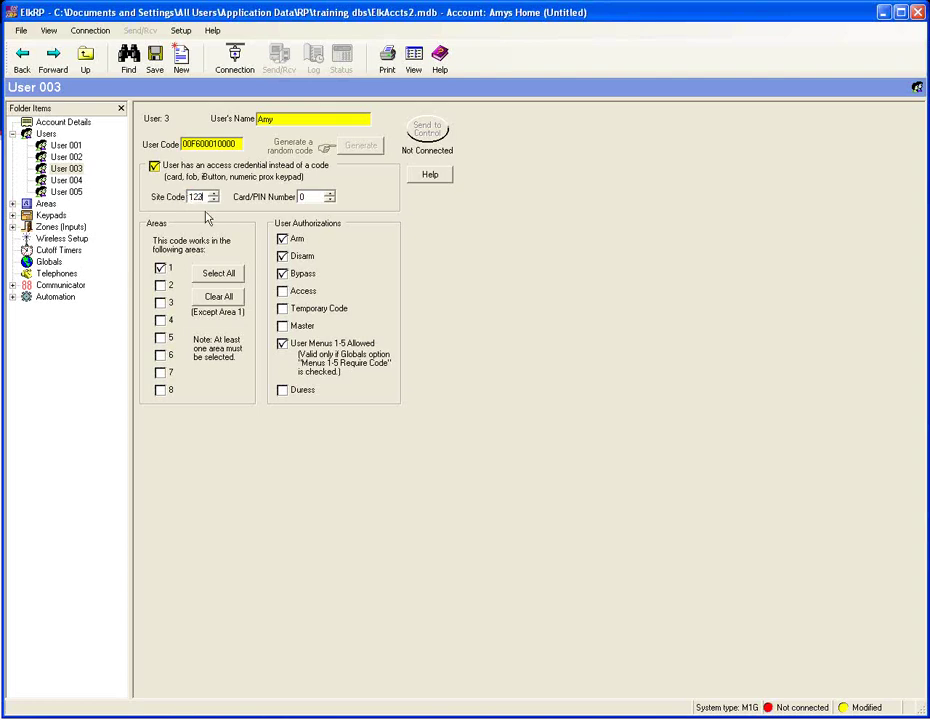
{"action": "left_click", "coordinate": [302, 197]}
{"action": "double_click", "coordinate": [302, 197]}
- Restrict User 003 to Access only, clearing Arm, Disarm, Bypass, Master and User Menu permissions
{"action": "left_click", "coordinate": [283, 345]}
{"action": "left_click", "coordinate": [282, 327]}
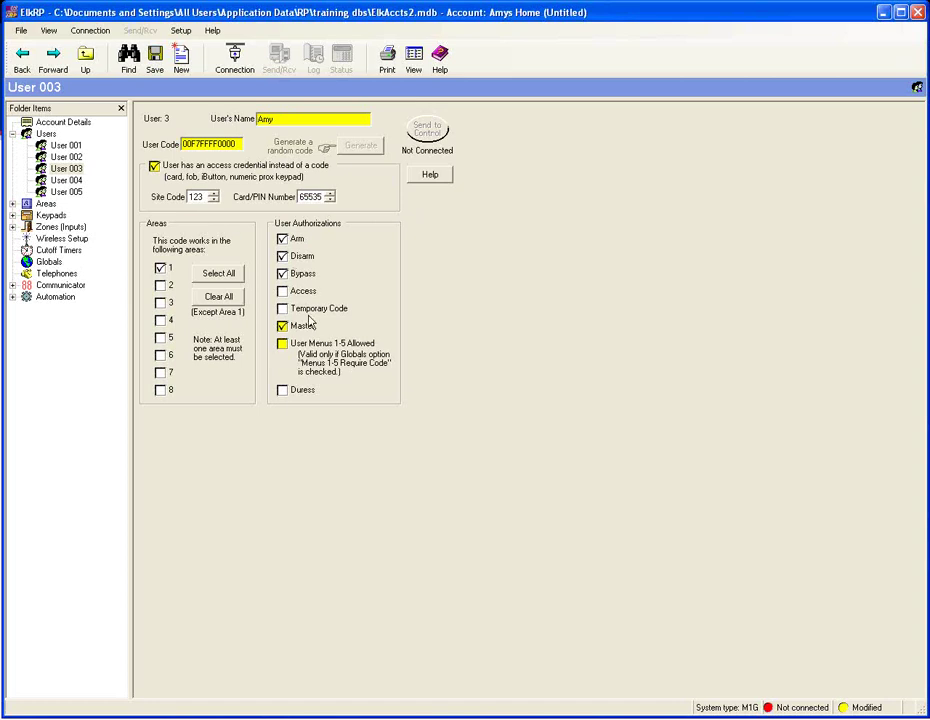
{"action": "left_click", "coordinate": [282, 239]}
{"action": "left_click", "coordinate": [284, 257]}
{"action": "left_click", "coordinate": [282, 274]}
{"action": "left_click", "coordinate": [282, 326]}
{"action": "left_click", "coordinate": [282, 291]}
- Return to the Users grid listing User 001 through User 005
{"action": "left_click", "coordinate": [13, 135]}
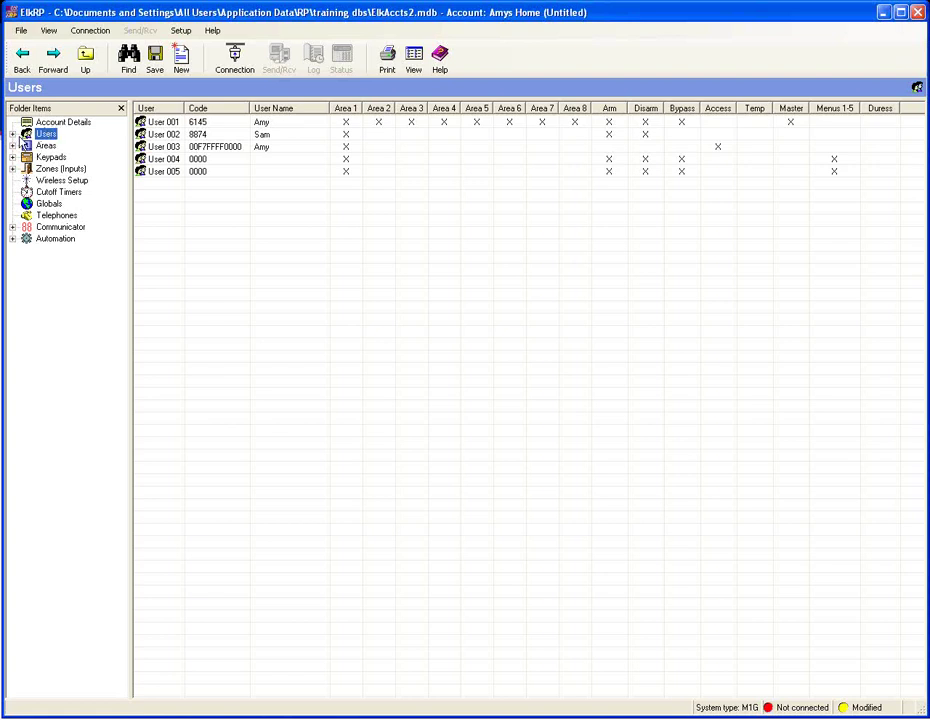
- Expand Areas in the Folder Items tree and open Area 1's settings page
{"action": "left_click", "coordinate": [13, 146]}
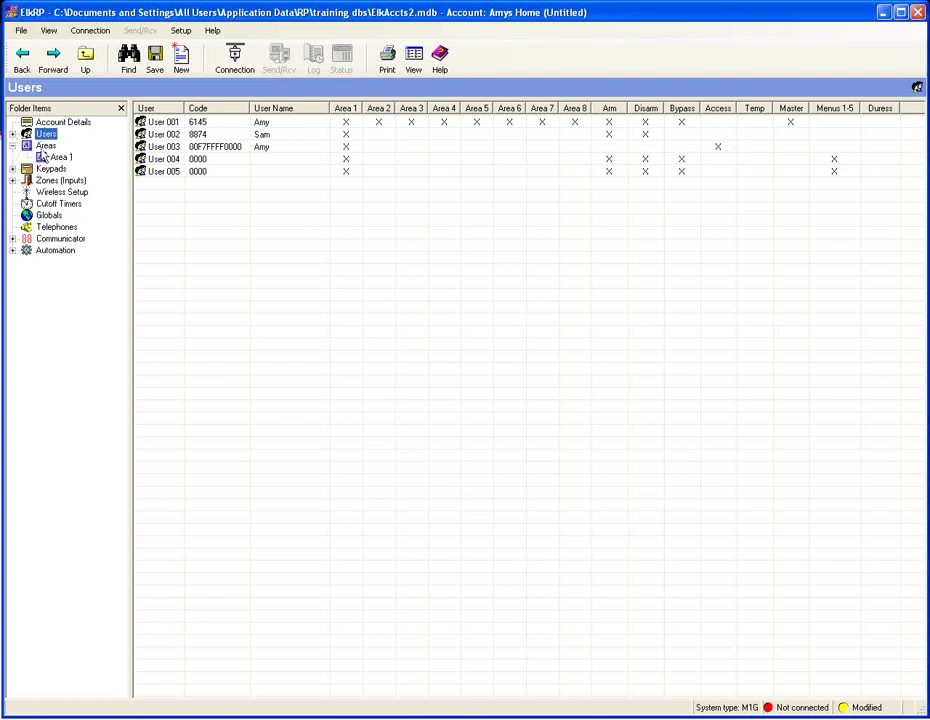
{"action": "left_click", "coordinate": [45, 146]}
{"action": "left_click", "coordinate": [57, 158]}
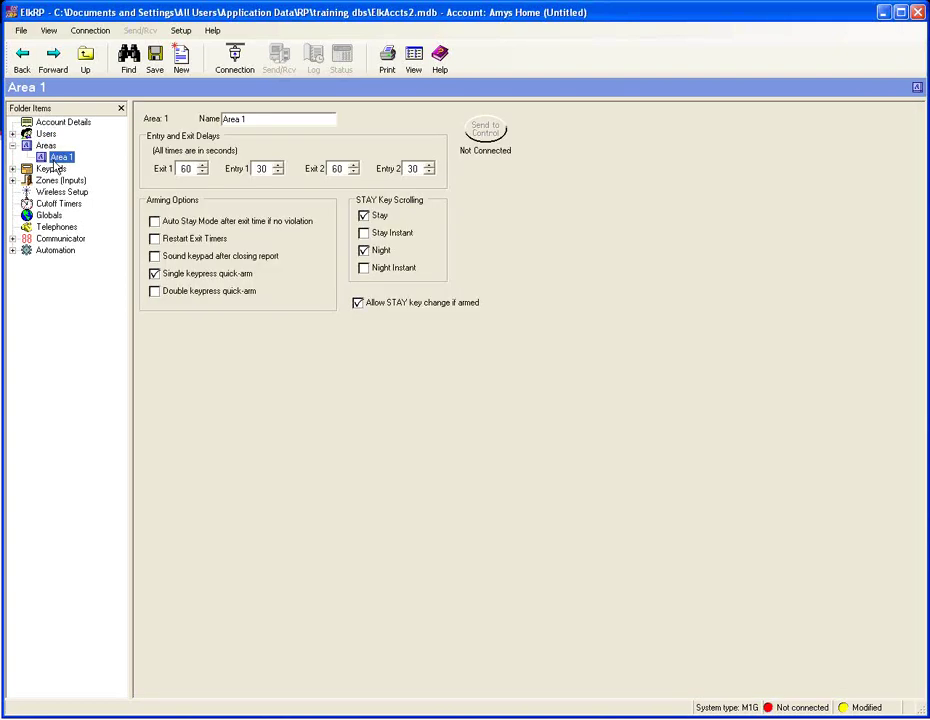
- Name Area 1 'Pool', enable double-keypress quick-arm, and go back to the Areas list
{"action": "left_click_drag", "start_coordinate": [249, 118], "coordinate": [224, 118]}
{"action": "key", "text": "BackSpace"}
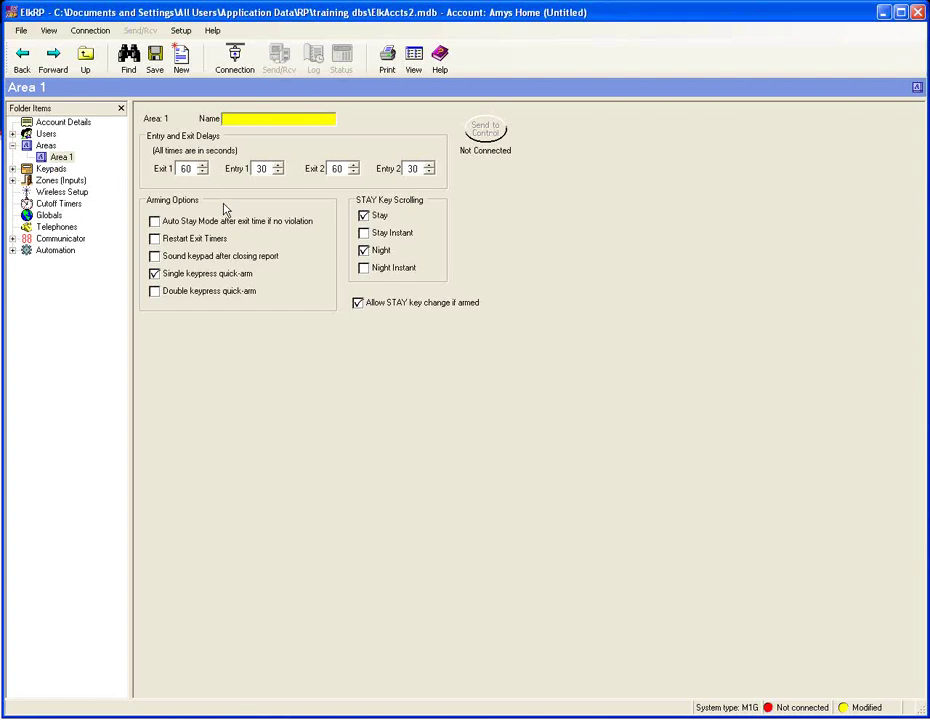
{"action": "type", "text": "Main H"}
{"action": "type", "text": "o"}
{"action": "key", "text": "BackSpace"}
{"action": "key", "text": "BackSpace"}
{"action": "key", "text": "BackSpace"}
{"action": "key", "text": "BackSpace"}
{"action": "key", "text": "BackSpace"}
{"action": "key", "text": "BackSpace"}
{"action": "key", "text": "BackSpace"}
{"action": "type", "text": "Pool"}
{"action": "left_click", "coordinate": [154, 292]}
{"action": "left_click", "coordinate": [42, 146]}
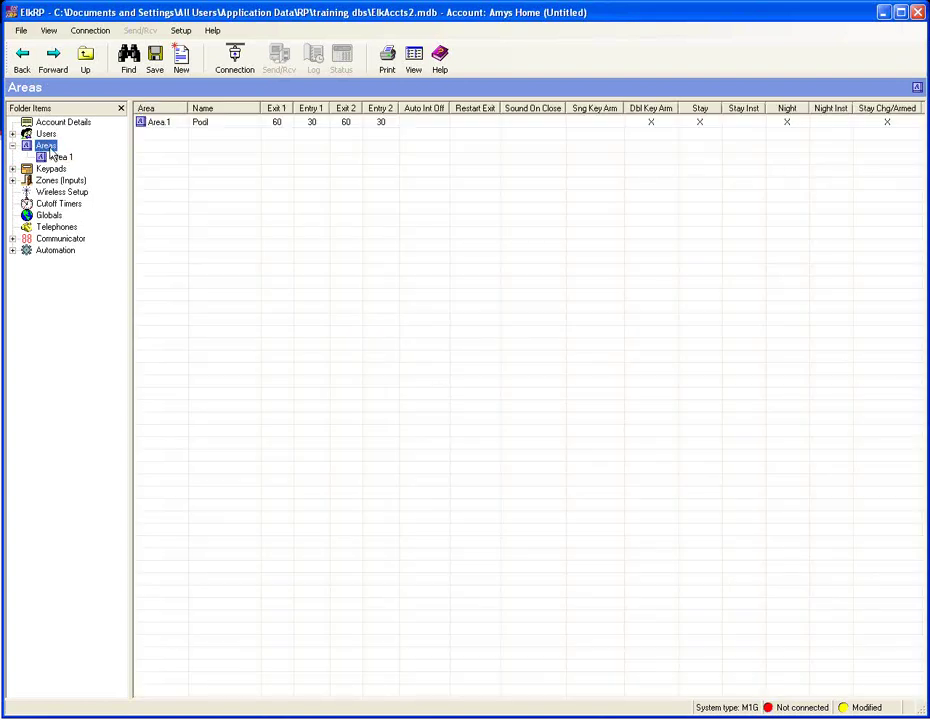
- Create one new area numbered 2, copied from Area 1
{"action": "right_click", "coordinate": [51, 153]}
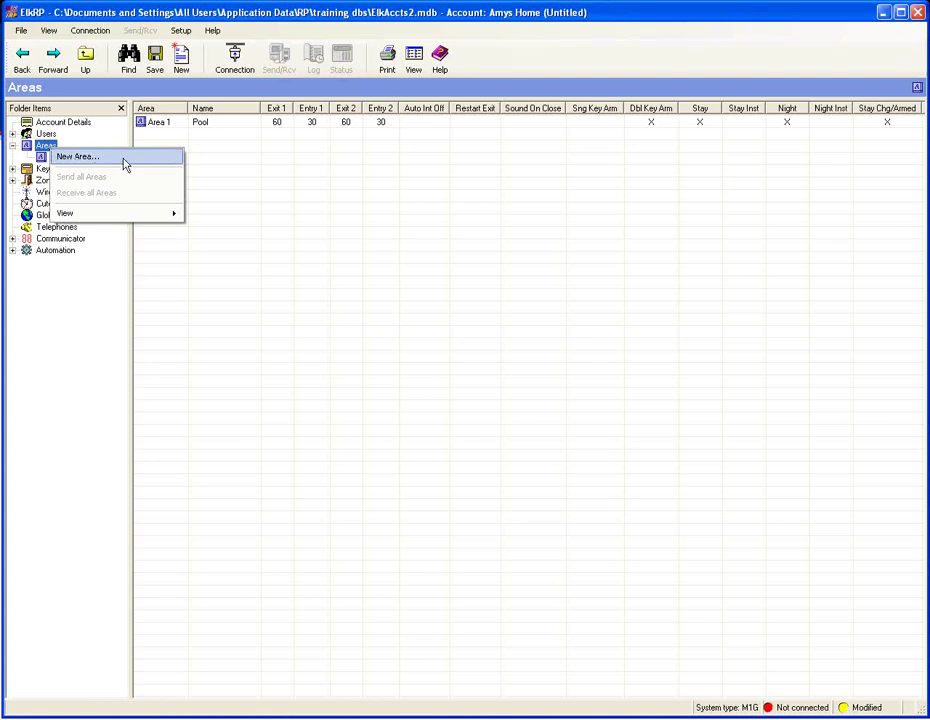
{"action": "left_click", "coordinate": [122, 162]}
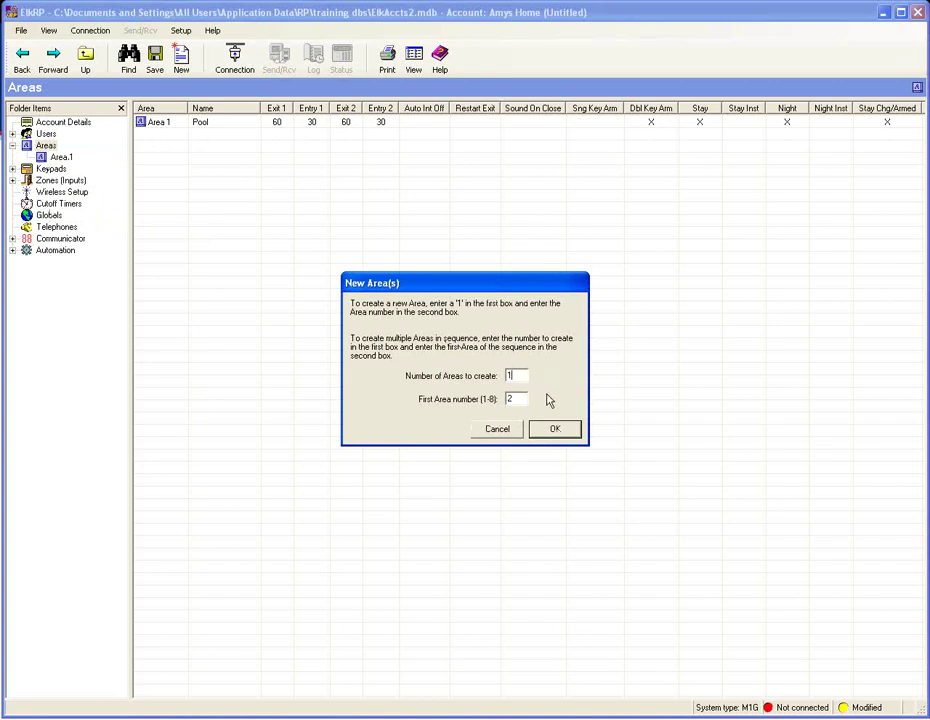
{"action": "left_click", "coordinate": [555, 430]}
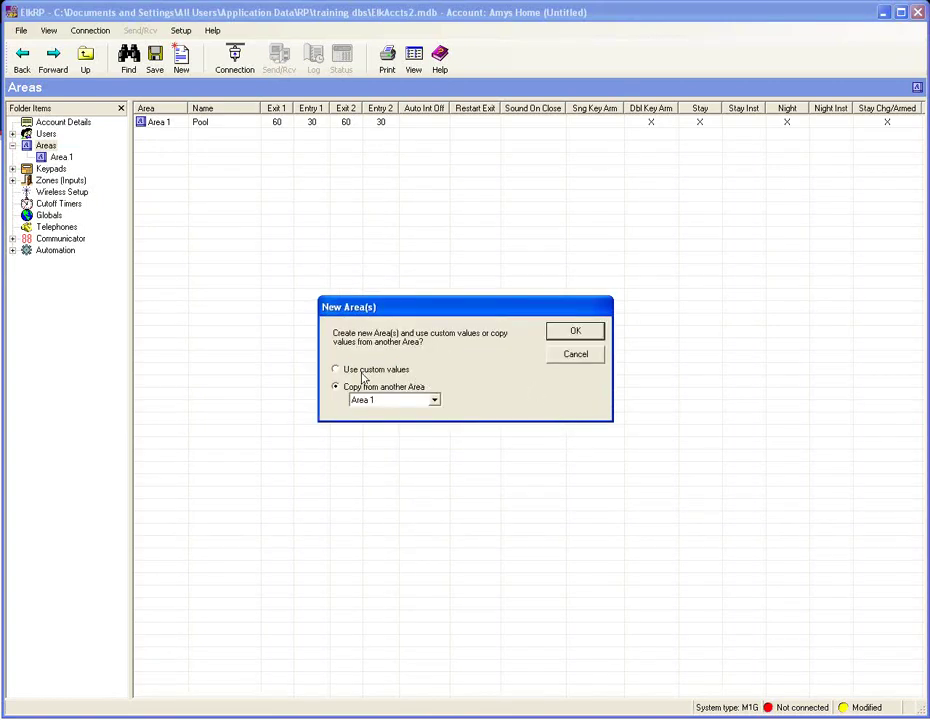
{"action": "left_click", "coordinate": [572, 333]}
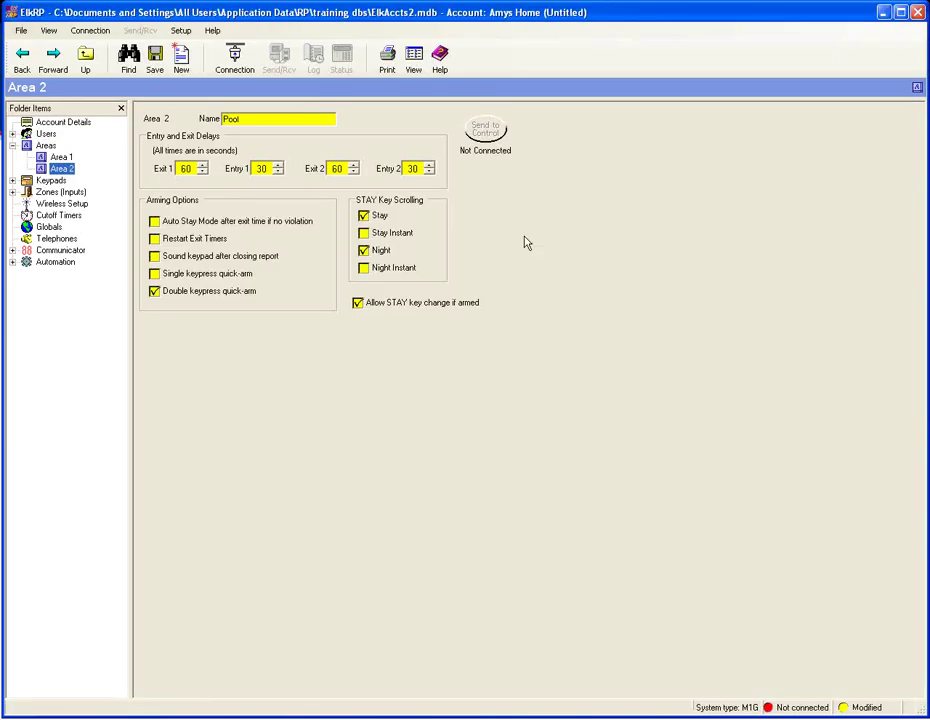
- Change Area 2's name from Pool to 'Man Cave' and return to the Areas overview
{"action": "left_click_drag", "start_coordinate": [262, 117], "coordinate": [204, 130]}
{"action": "key", "text": "BackSpace"}
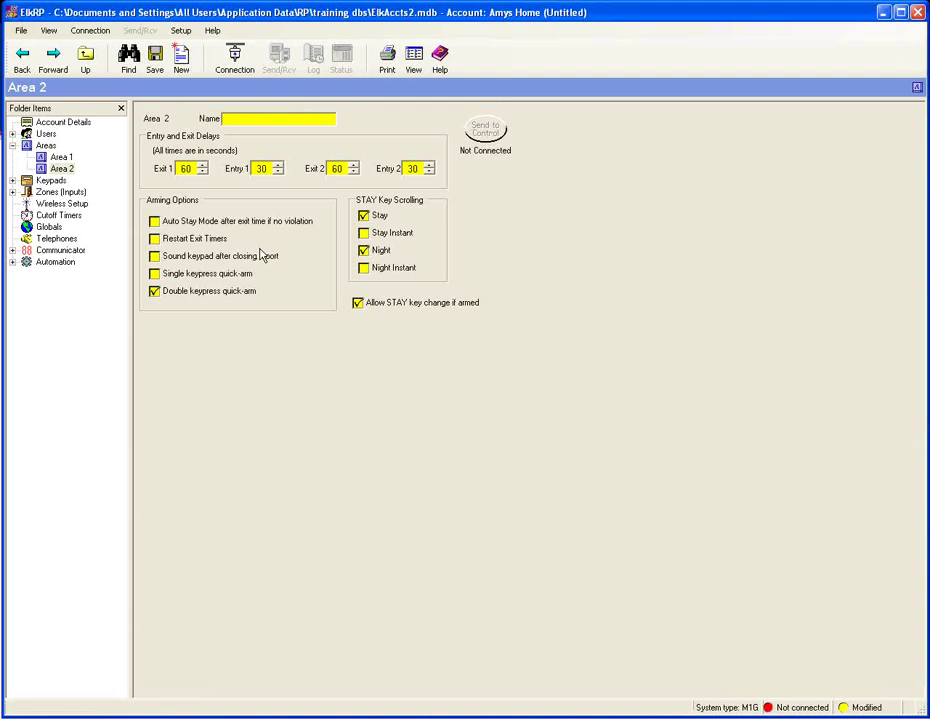
{"action": "type", "text": "Man Cave"}
{"action": "left_click", "coordinate": [13, 146]}
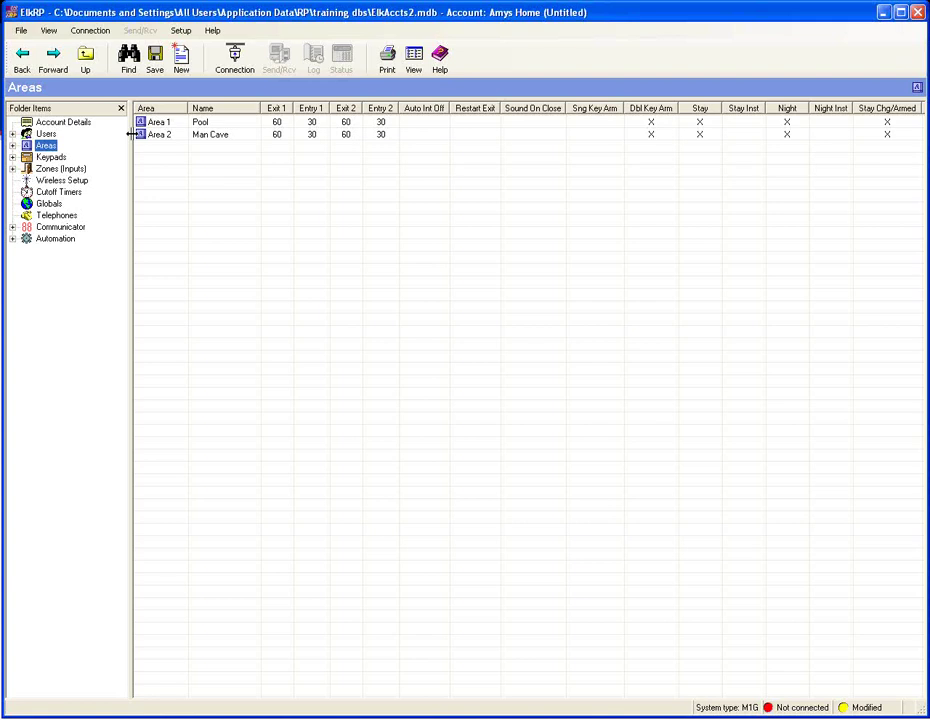
- Move through Users and Areas in the tree to reach the Keypads list
{"action": "left_click", "coordinate": [50, 135]}
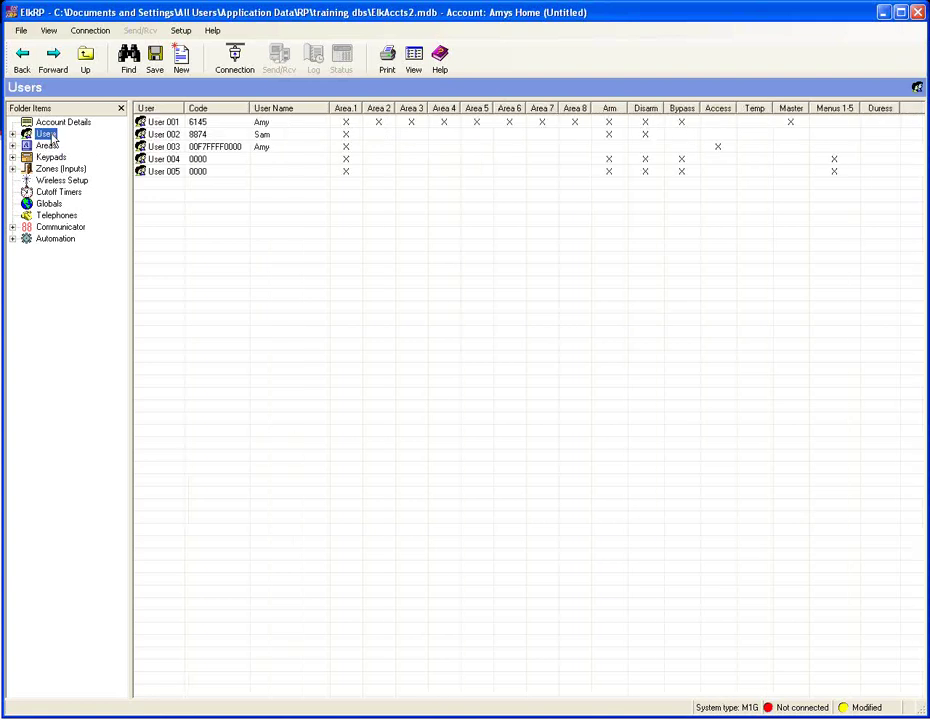
{"action": "left_click", "coordinate": [50, 146]}
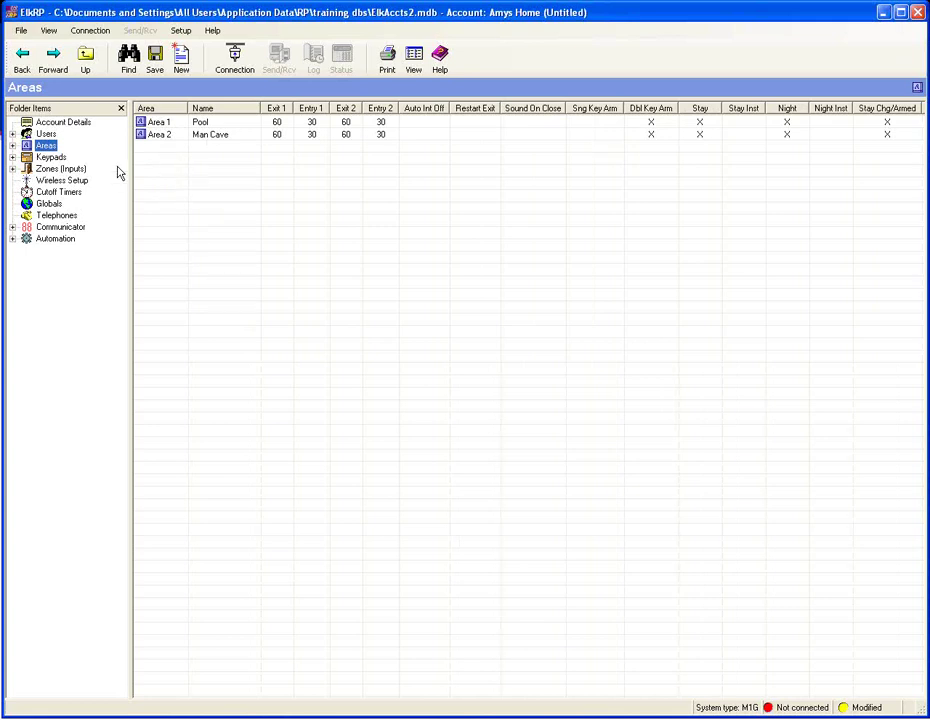
{"action": "left_click", "coordinate": [48, 157]}
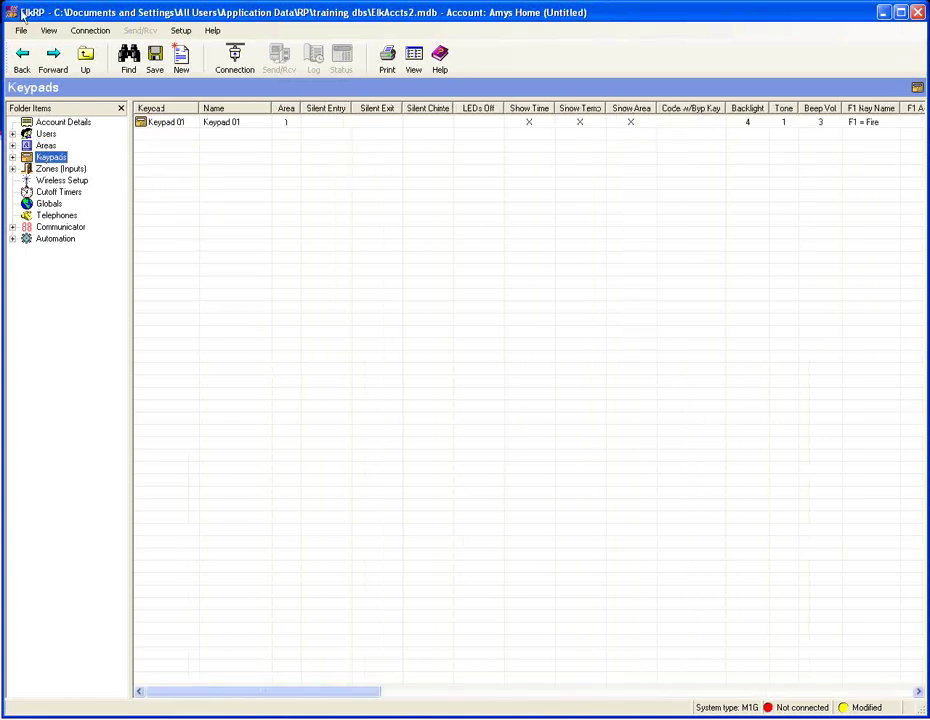
- Rename Keypad 01 to 'Front Door' and tick F4 Requires Code
{"action": "key", "text": "Right"}
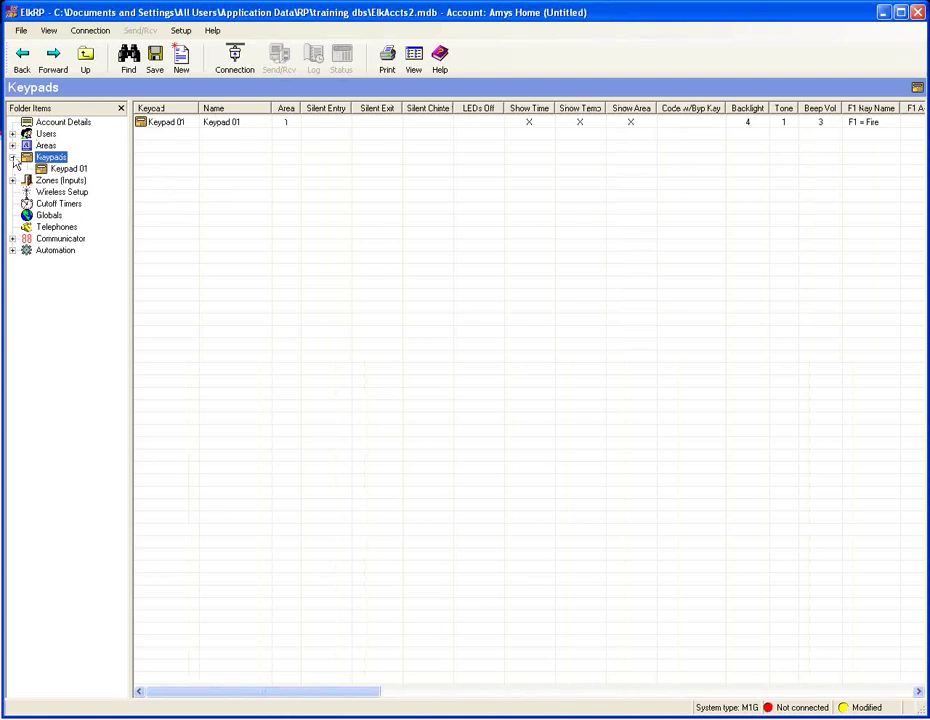
{"action": "left_click", "coordinate": [42, 168]}
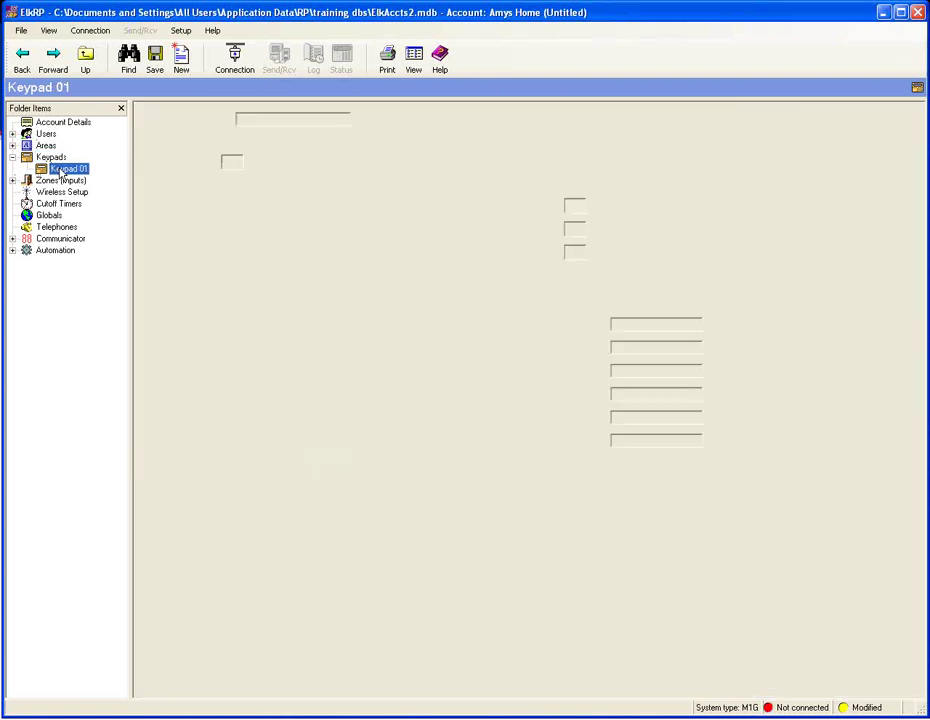
{"action": "left_click_drag", "start_coordinate": [278, 119], "coordinate": [224, 143]}
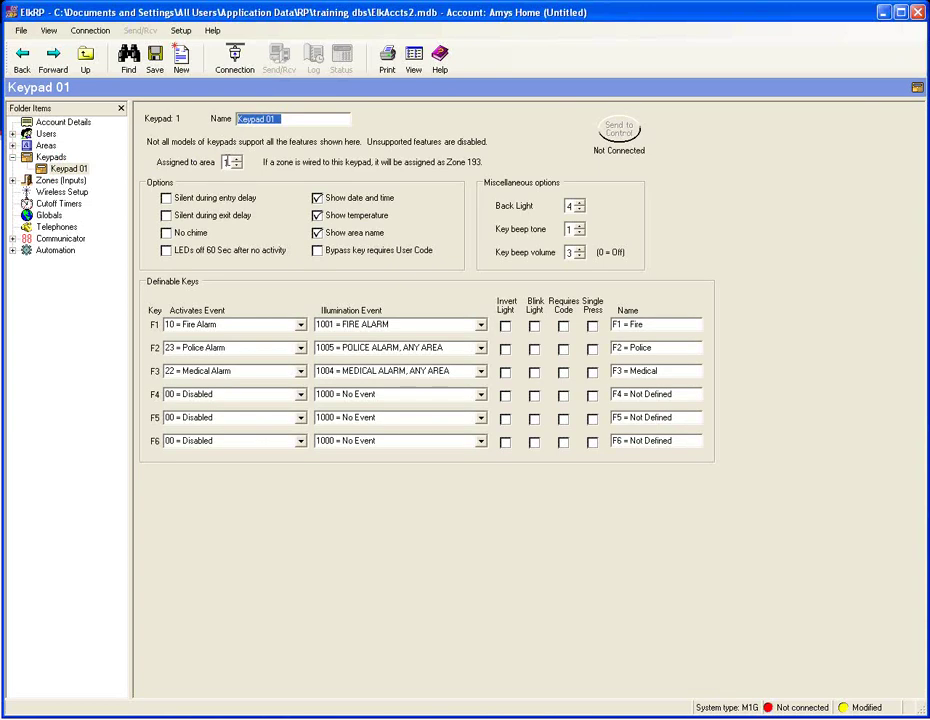
{"action": "key", "text": "Delete"}
{"action": "type", "text": "F"}
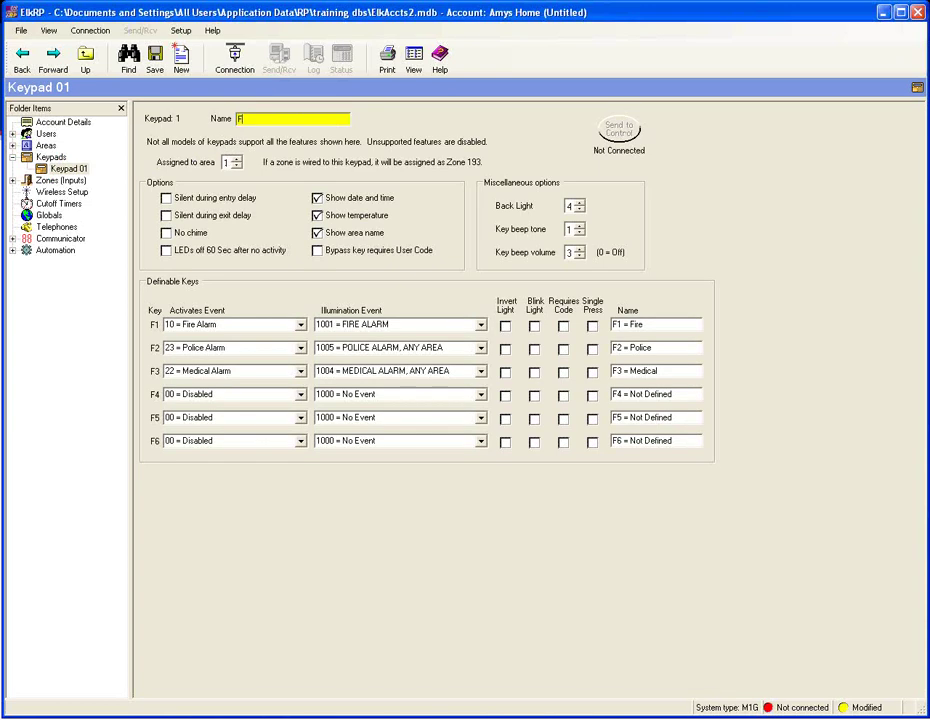
{"action": "type", "text": "ront Door"}
{"action": "left_click", "coordinate": [229, 162]}
{"action": "left_click", "coordinate": [563, 396]}
- Add a new Keypad 02 using custom values
{"action": "left_click", "coordinate": [52, 158]}
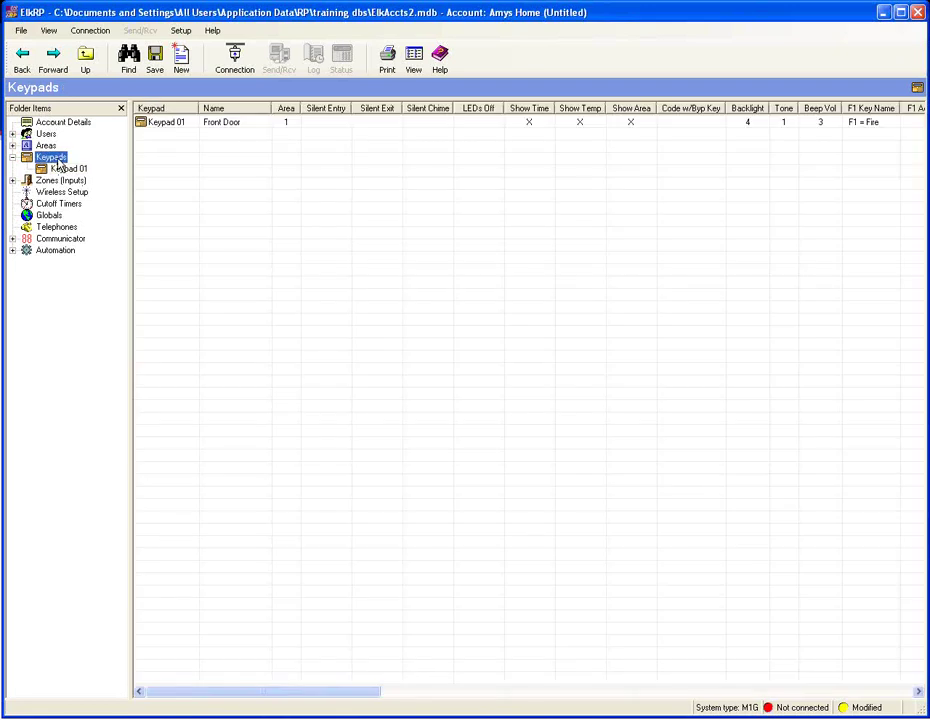
{"action": "right_click", "coordinate": [55, 163]}
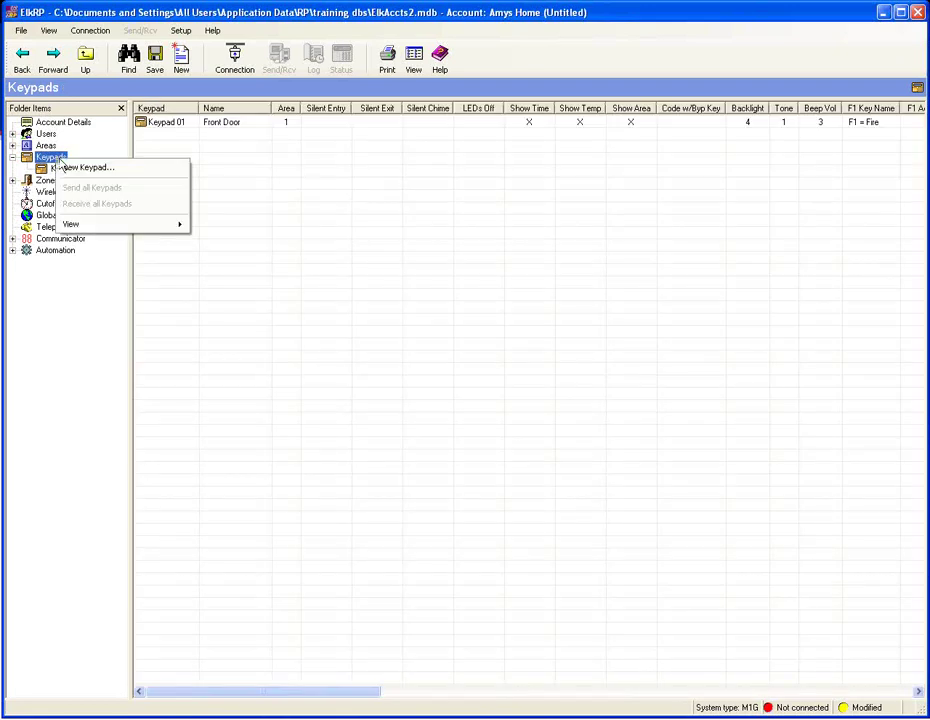
{"action": "left_click", "coordinate": [108, 174]}
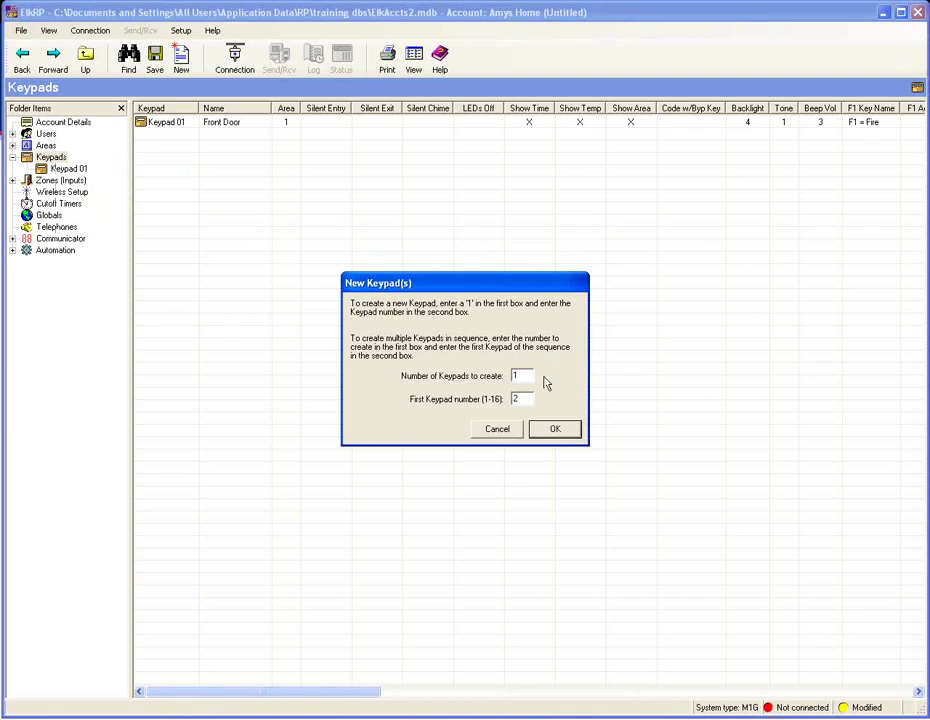
{"action": "left_click", "coordinate": [555, 430]}
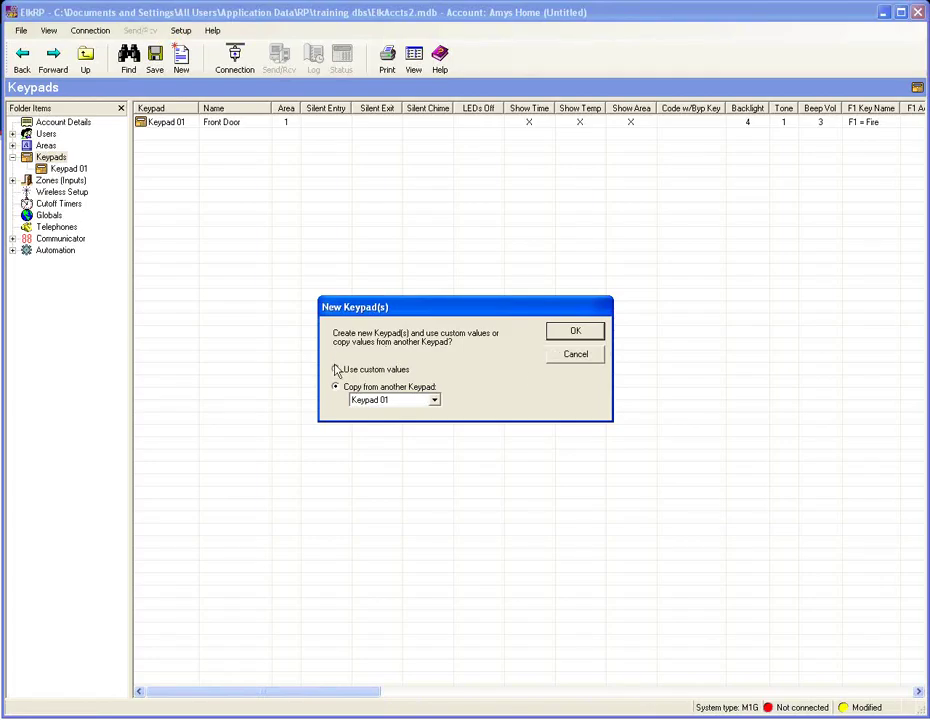
{"action": "left_click", "coordinate": [336, 369]}
{"action": "left_click", "coordinate": [583, 332]}
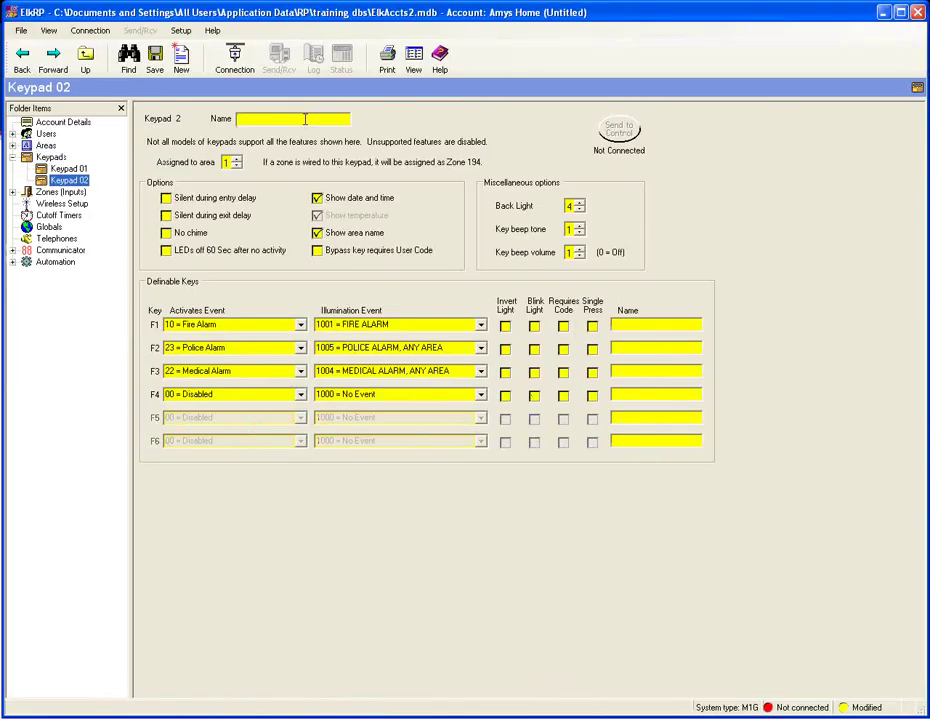
- Name Keypad 02 'Garage' and return to the Keypads list
{"action": "left_click", "coordinate": [305, 120]}
{"action": "type", "text": "Gate"}
{"action": "type", "text": "ge"}
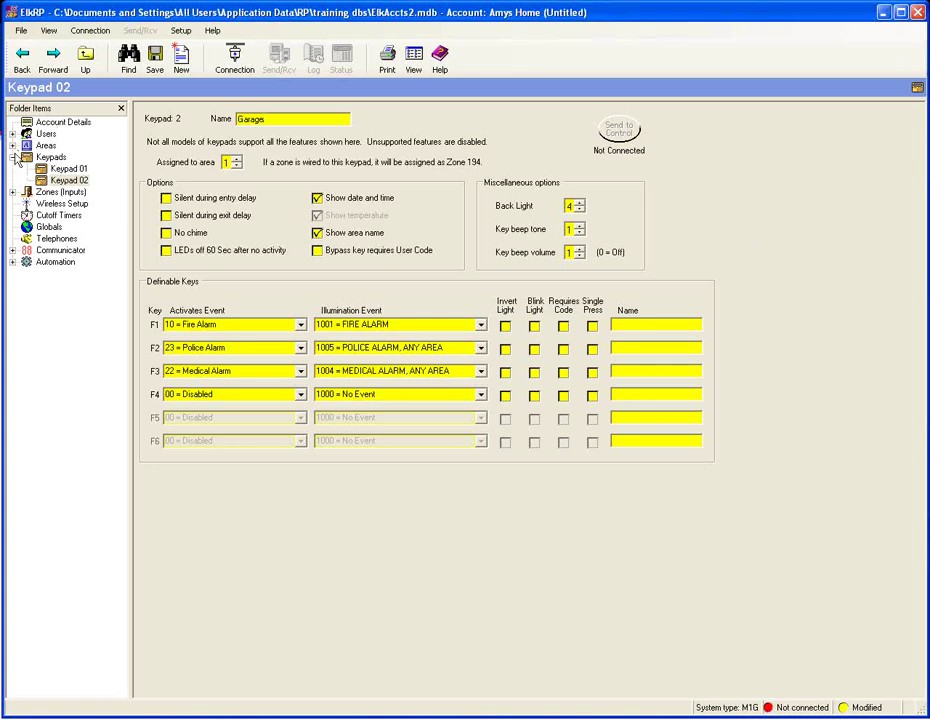
{"action": "left_click", "coordinate": [12, 157]}
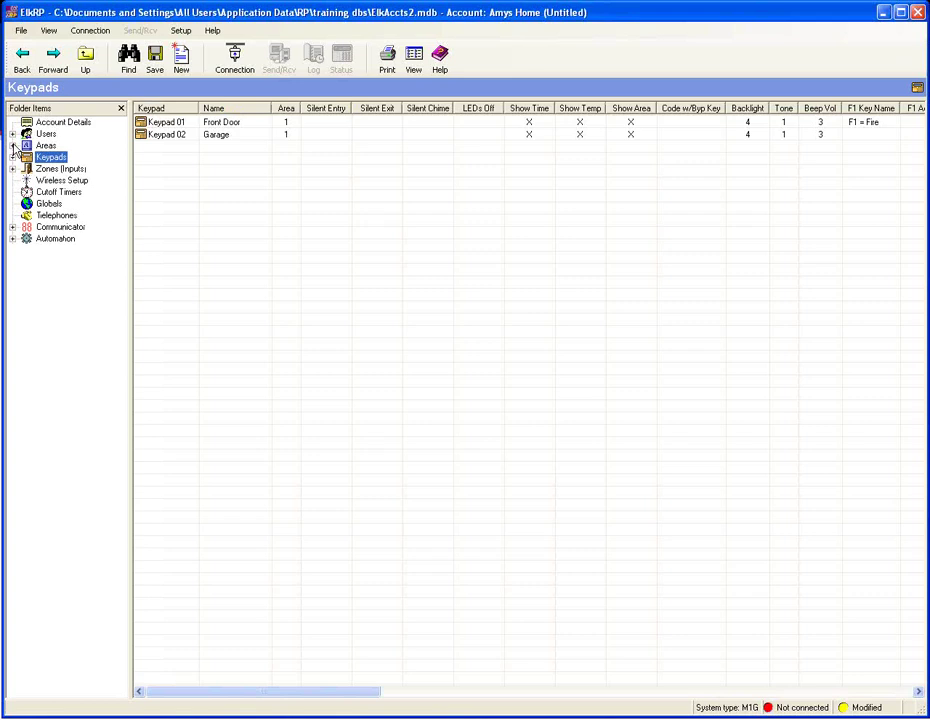
- Open hardwired Zone 001 and rename it 'Front Door'
{"action": "left_click", "coordinate": [42, 170]}
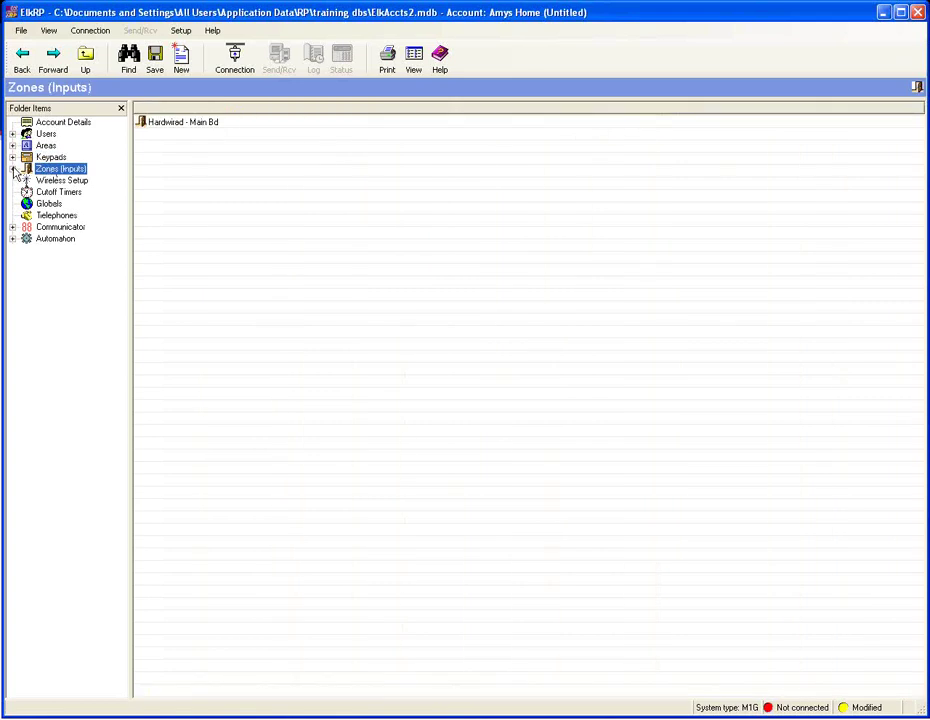
{"action": "left_click", "coordinate": [12, 169]}
{"action": "left_click", "coordinate": [27, 180]}
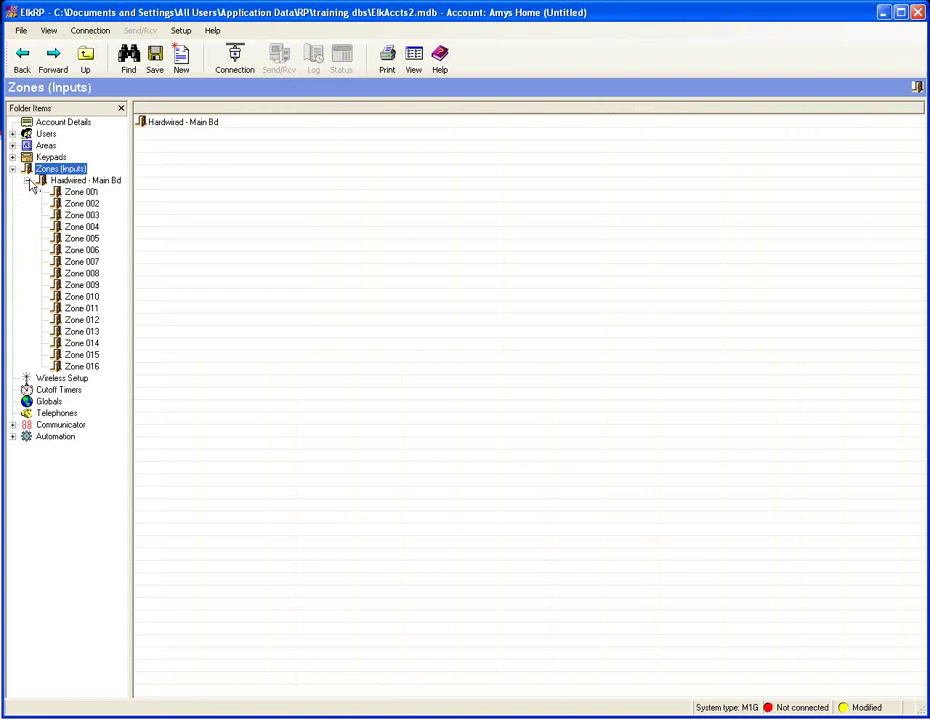
{"action": "left_click", "coordinate": [82, 195]}
{"action": "left_click", "coordinate": [207, 136]}
{"action": "left_click_drag", "start_coordinate": [207, 136], "coordinate": [145, 100]}
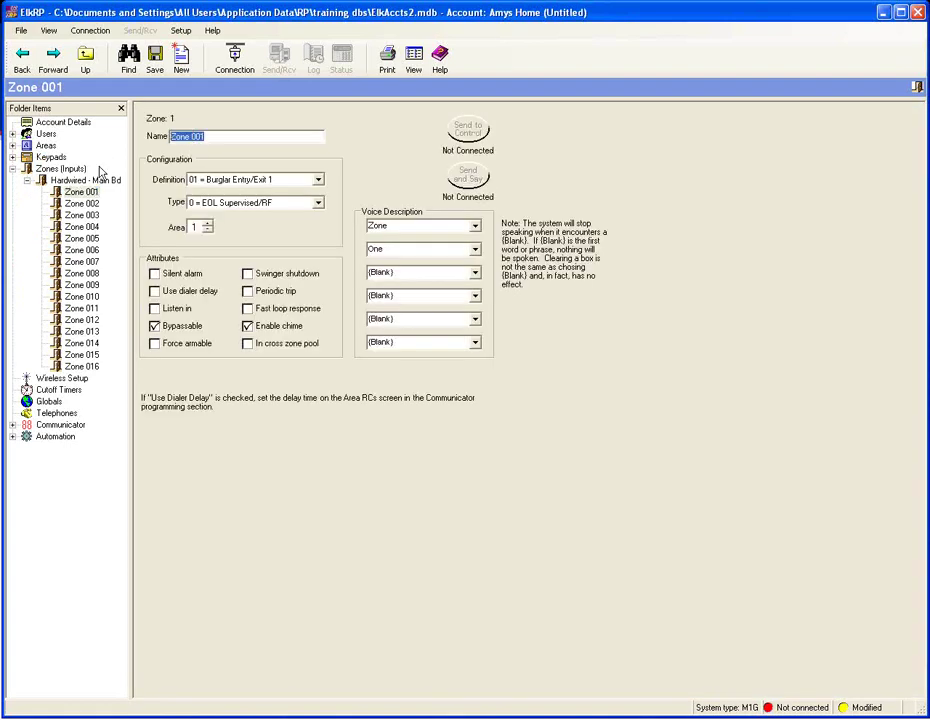
{"action": "key", "text": "BackSpace"}
{"action": "type", "text": "Fro"}
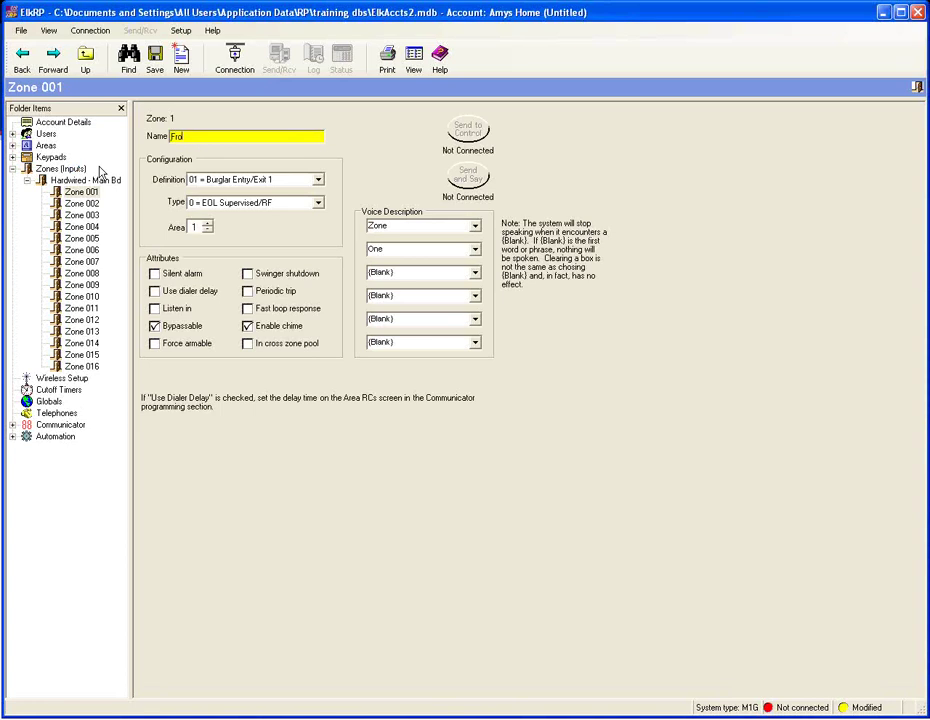
{"action": "type", "text": "nt Door"}
- Set Zone 001's definition to 01 = Burglar Entry/Exit 1
{"action": "left_click", "coordinate": [317, 180]}
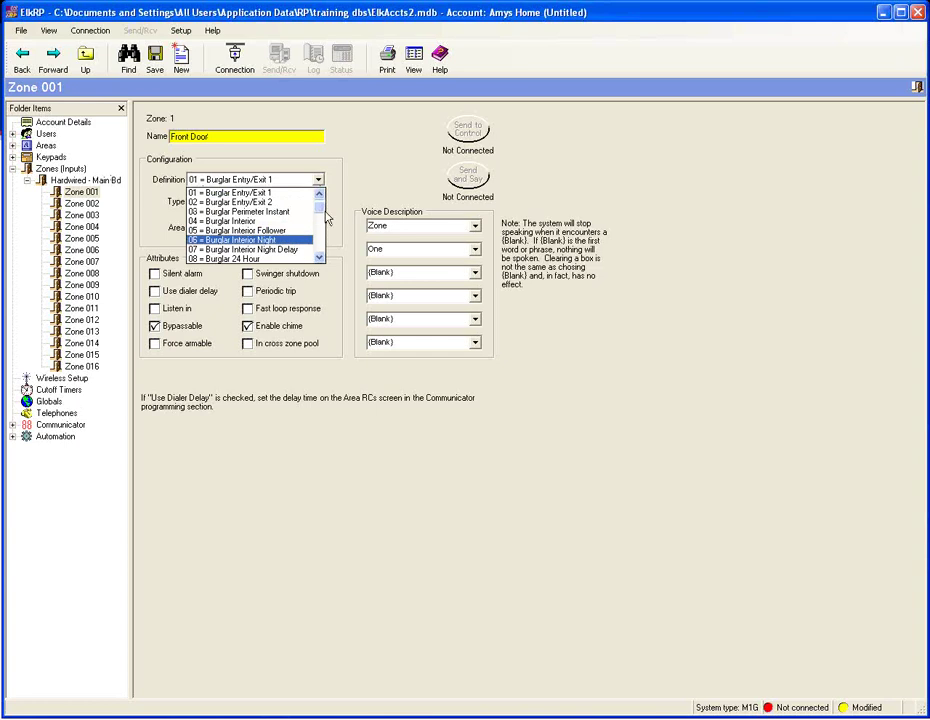
{"action": "left_click_drag", "start_coordinate": [323, 214], "coordinate": [318, 258]}
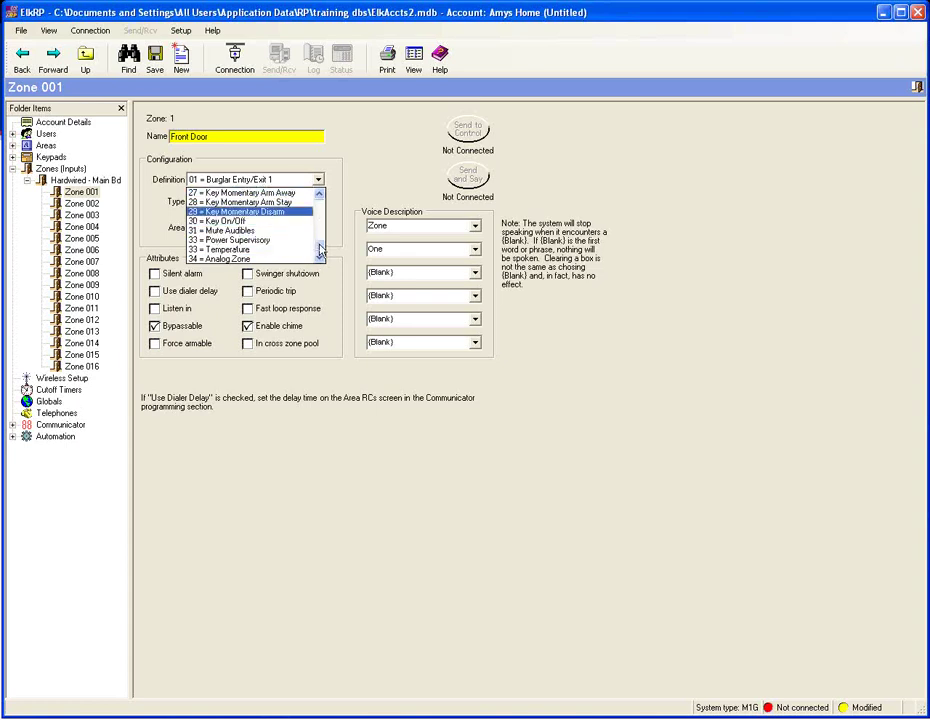
{"action": "scroll", "coordinate": [318, 238], "scroll_direction": "up", "scroll_amount": 2}
{"action": "left_click_drag", "start_coordinate": [320, 240], "coordinate": [322, 196]}
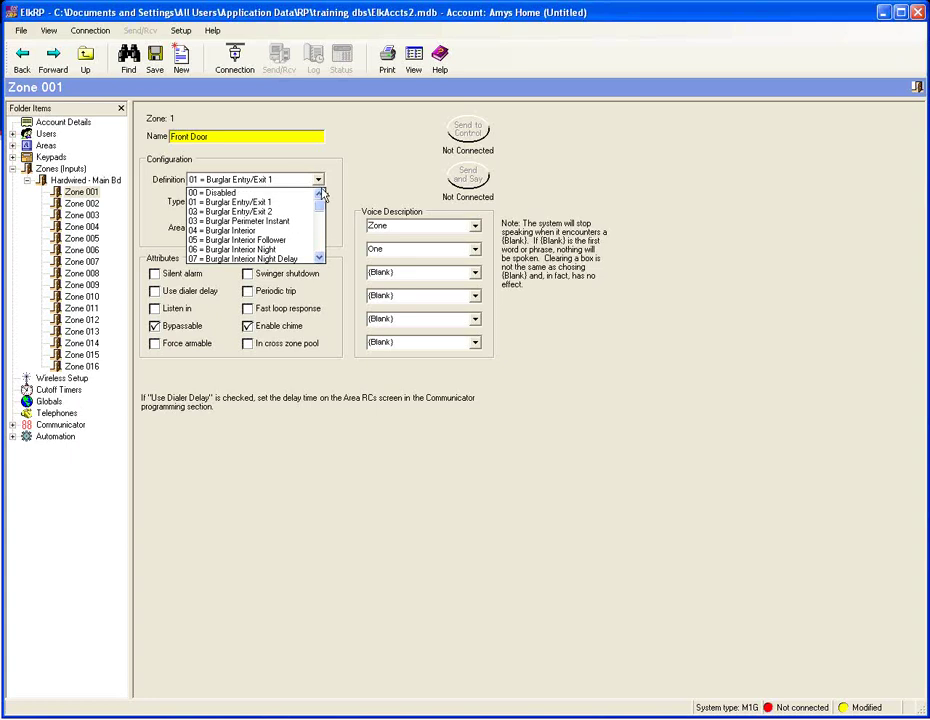
{"action": "left_click", "coordinate": [240, 202]}
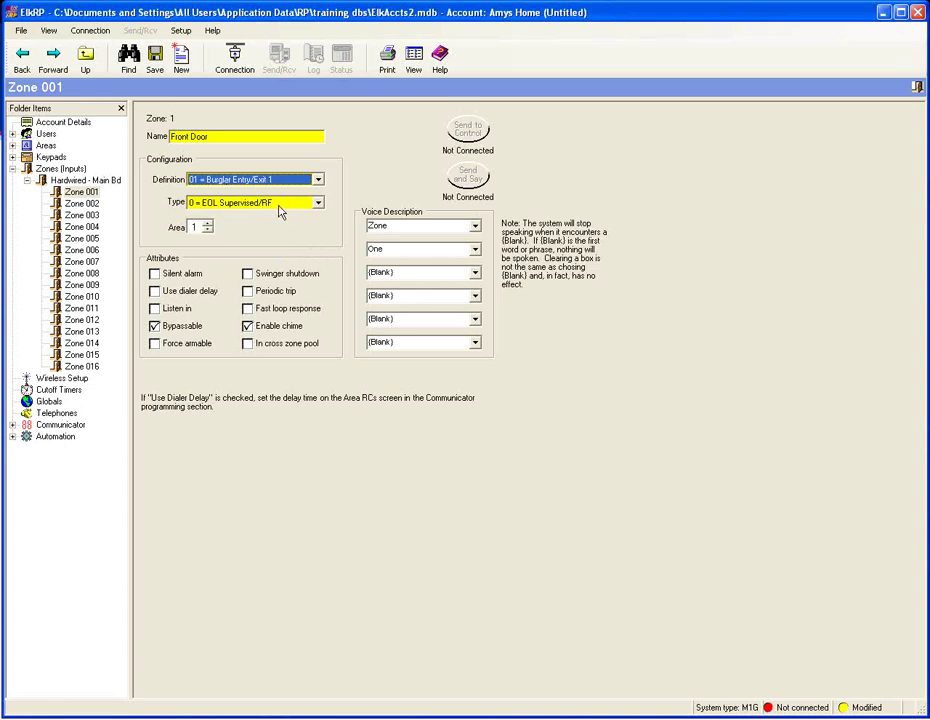
{"action": "left_click", "coordinate": [318, 204]}
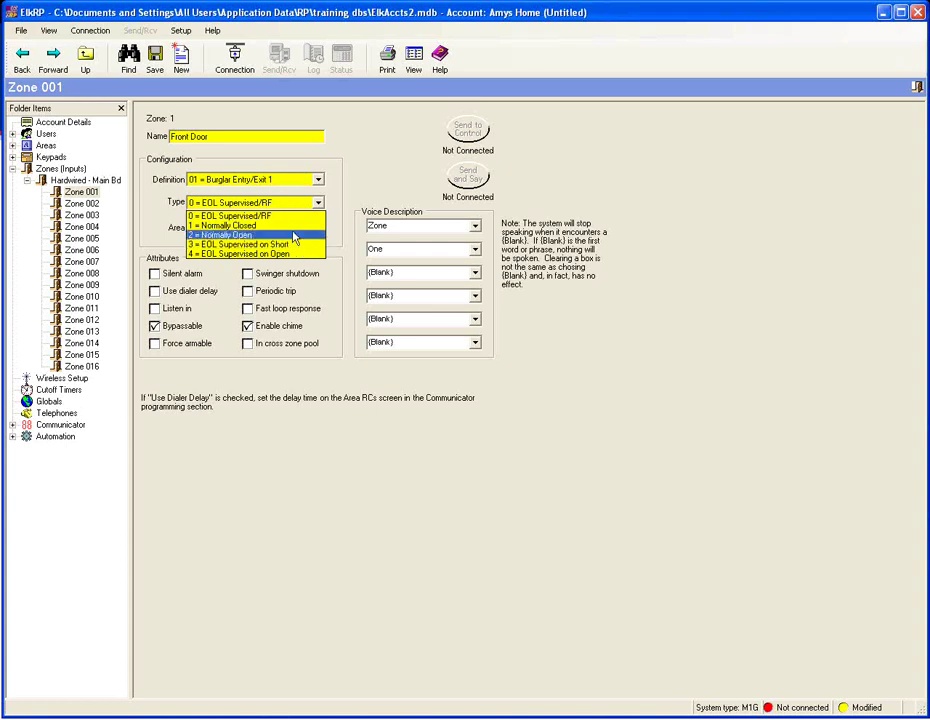
{"action": "left_click", "coordinate": [291, 217]}
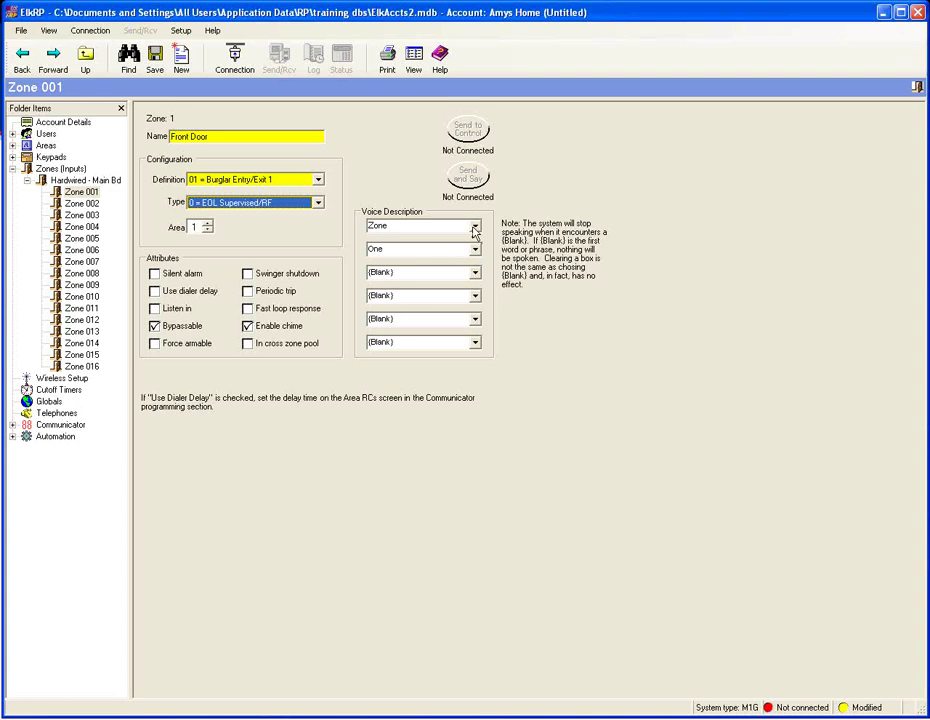
- Enter Front, Door, Is and open as Zone 001's four voice description words
{"action": "left_click", "coordinate": [475, 229]}
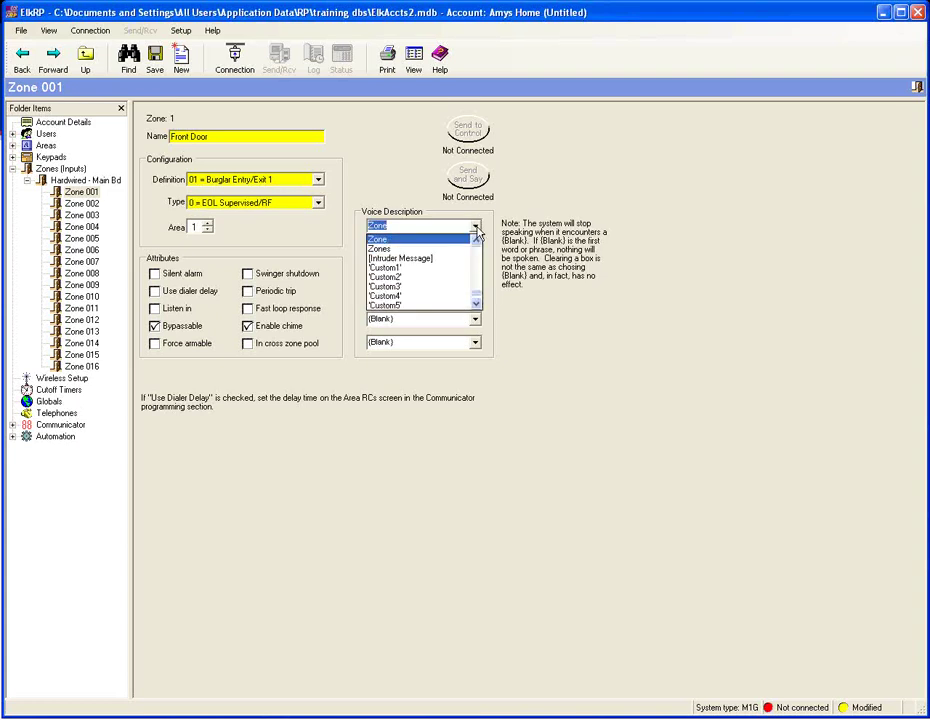
{"action": "type", "text": "Fr"}
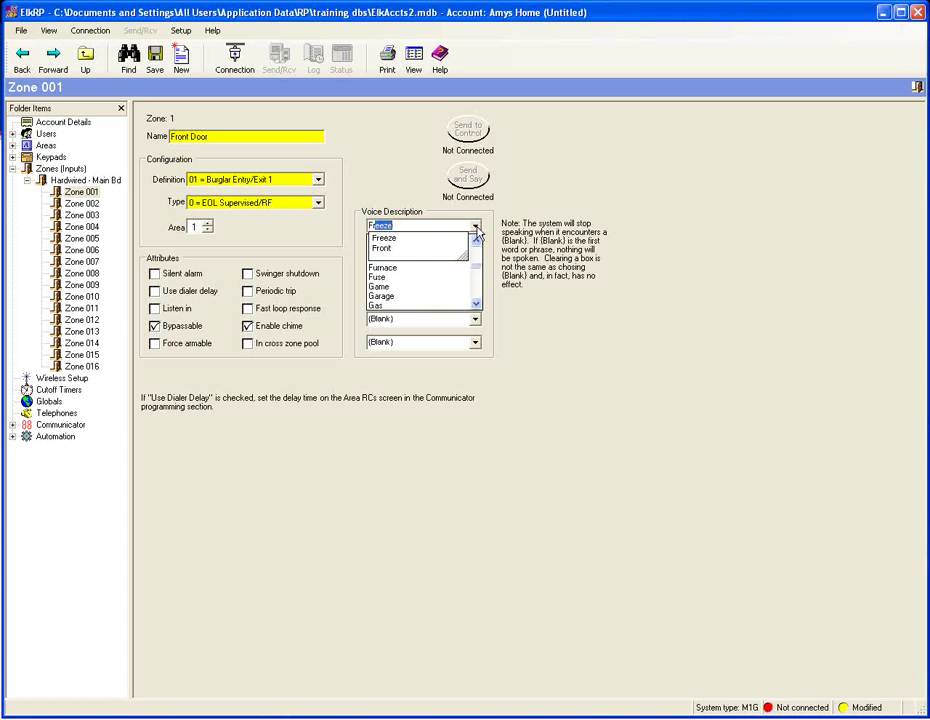
{"action": "type", "text": "e"}
{"action": "type", "text": "o"}
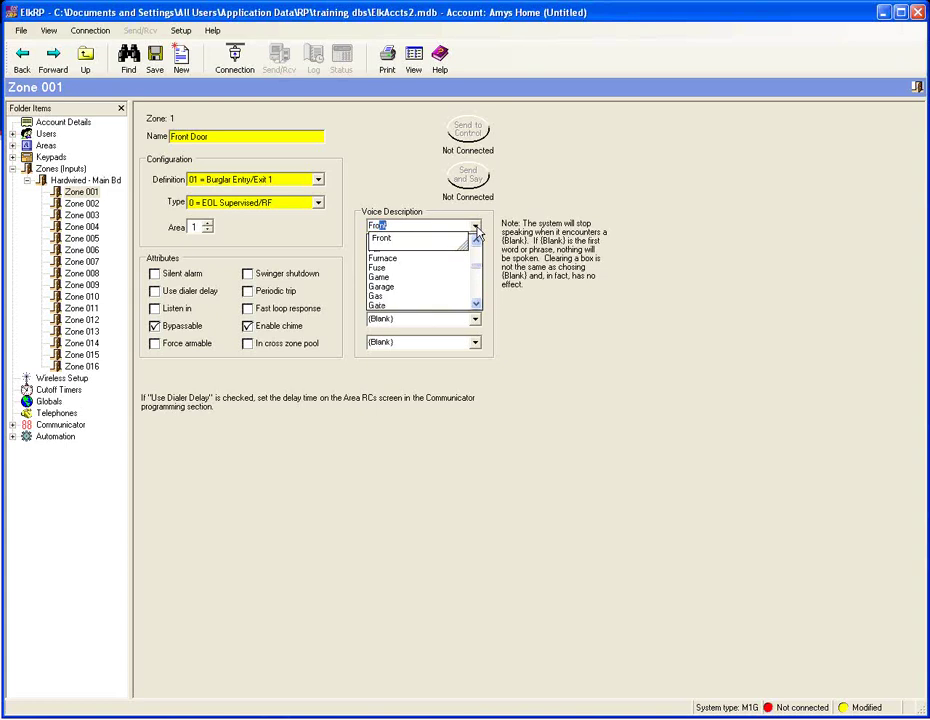
{"action": "type", "text": "nt"}
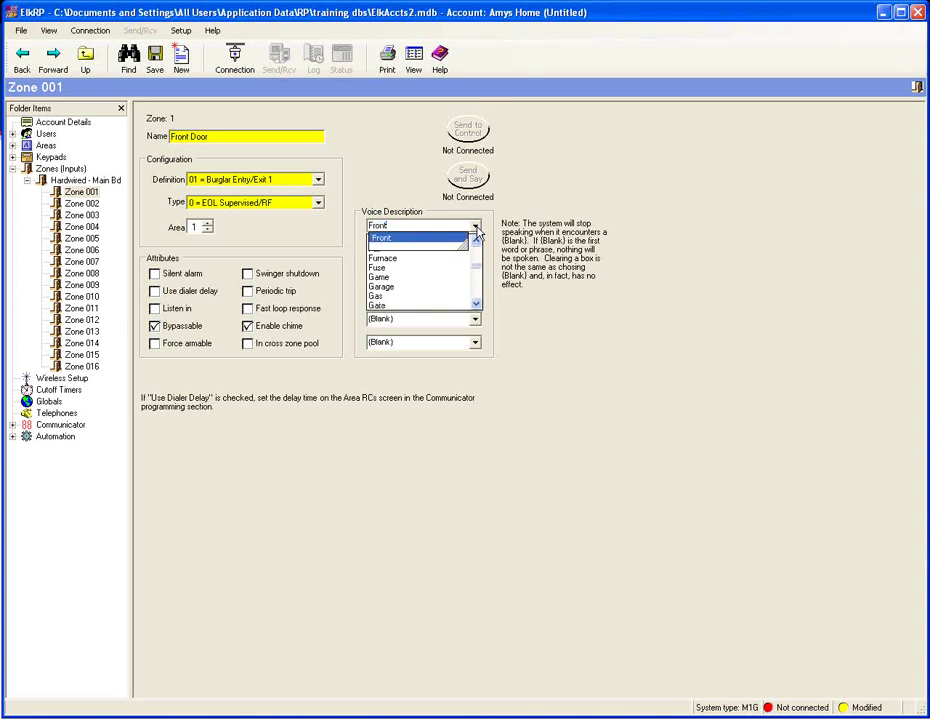
{"action": "key", "text": "Tab"}
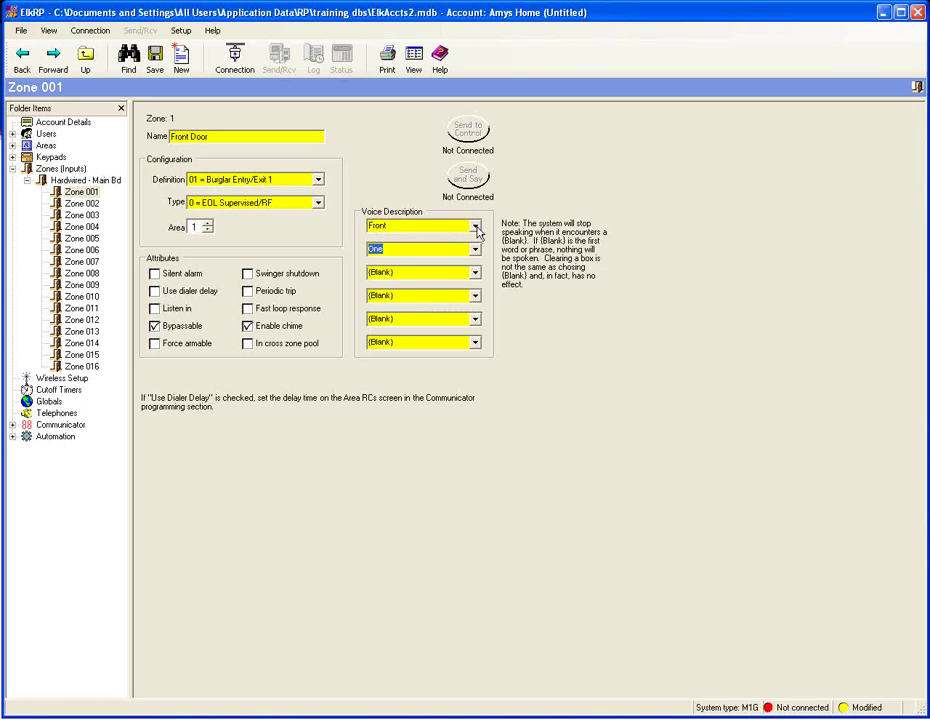
{"action": "type", "text": "do"}
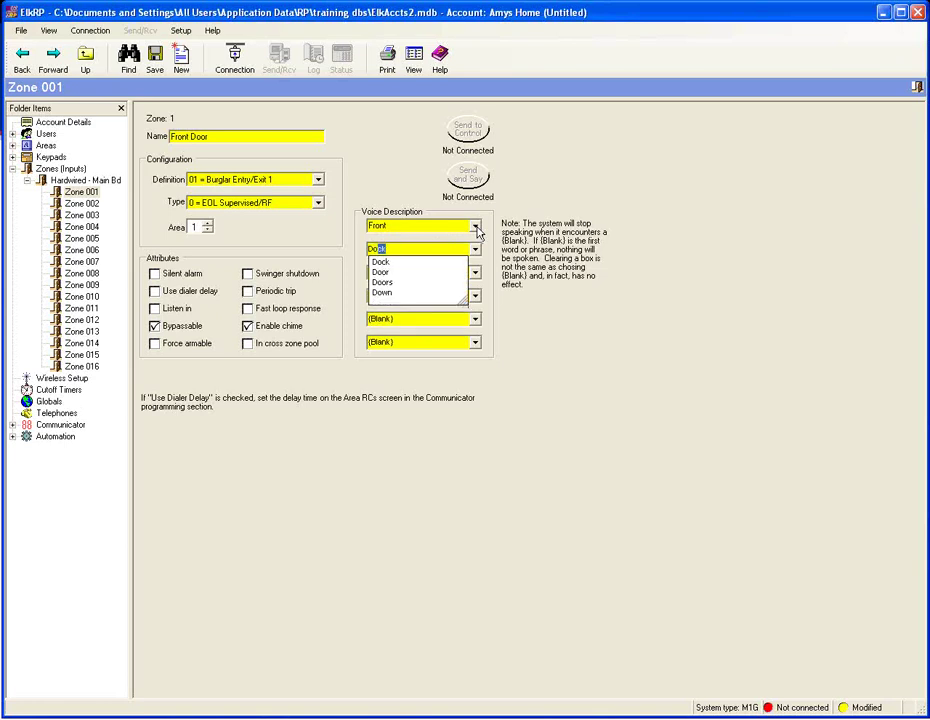
{"action": "type", "text": "or"}
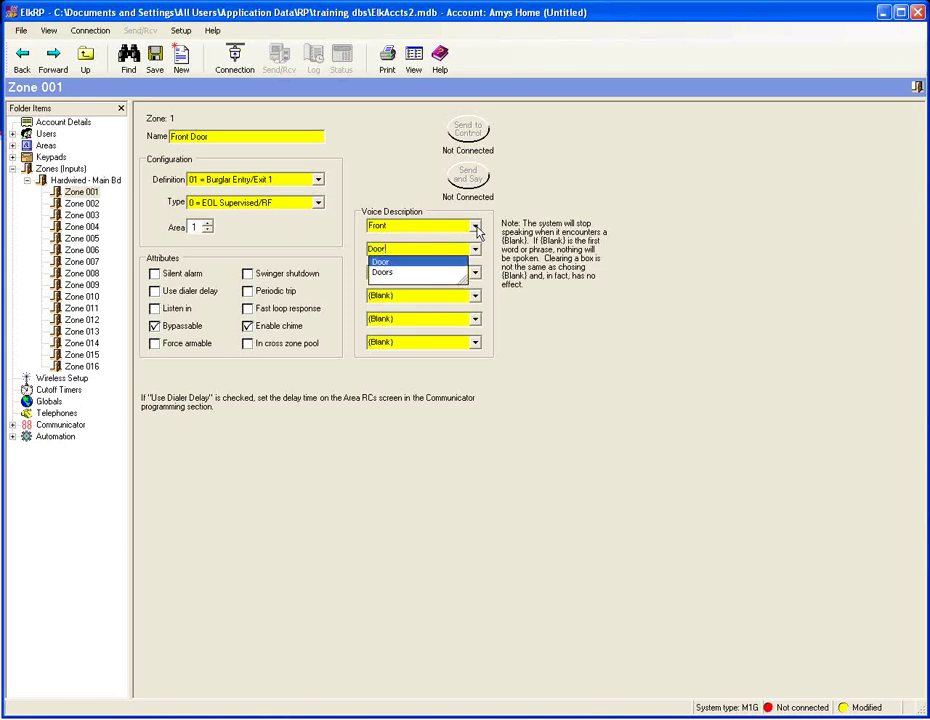
{"action": "key", "text": "Return"}
{"action": "key", "text": "Tab"}
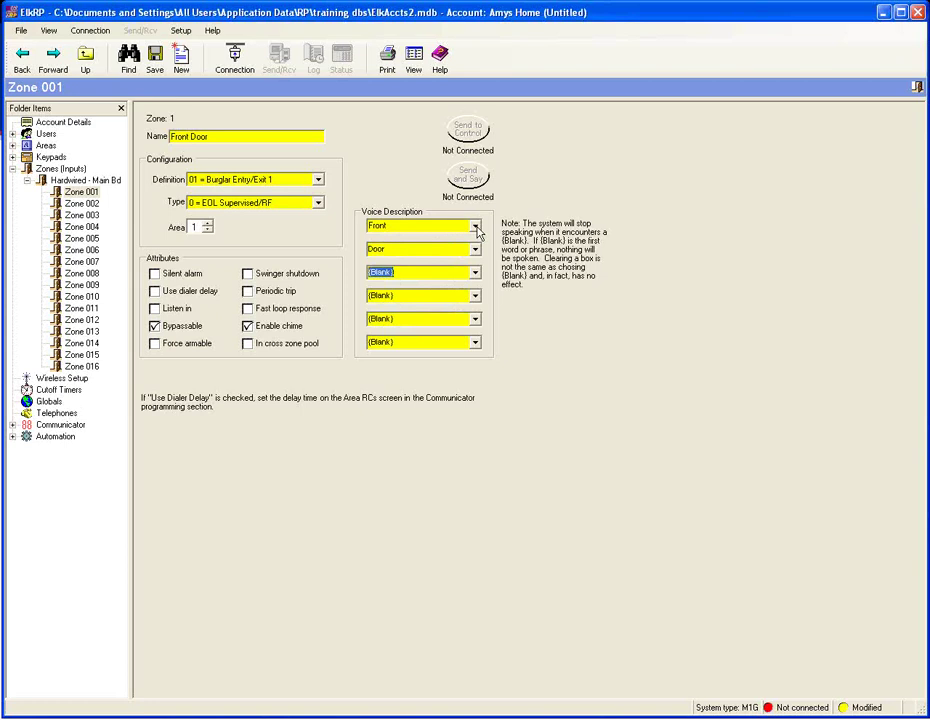
{"action": "type", "text": "is"}
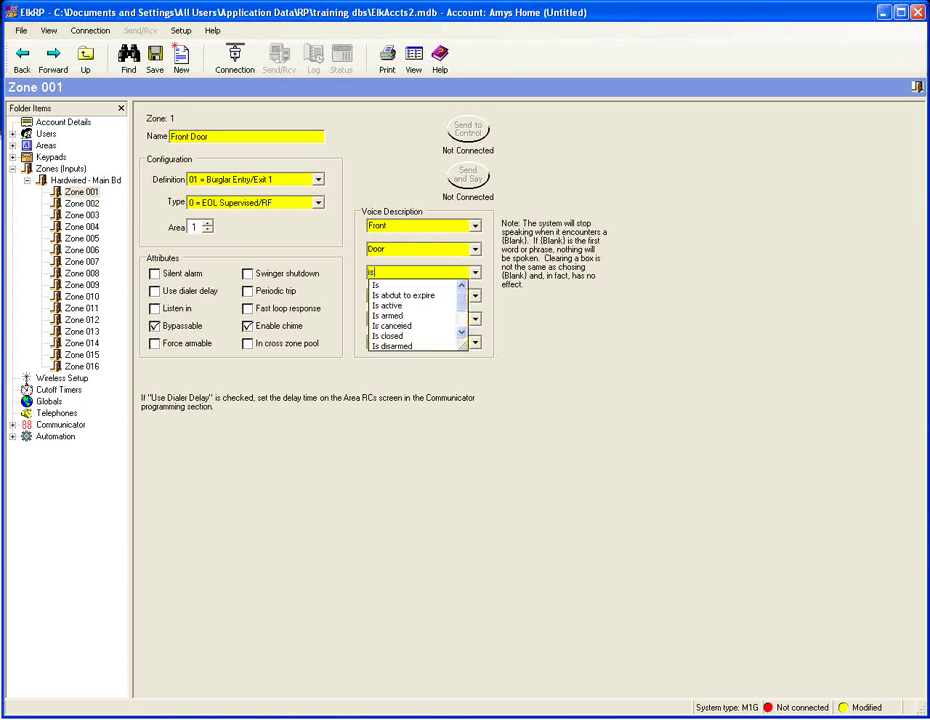
{"action": "key", "text": "Return"}
{"action": "key", "text": "Tab"}
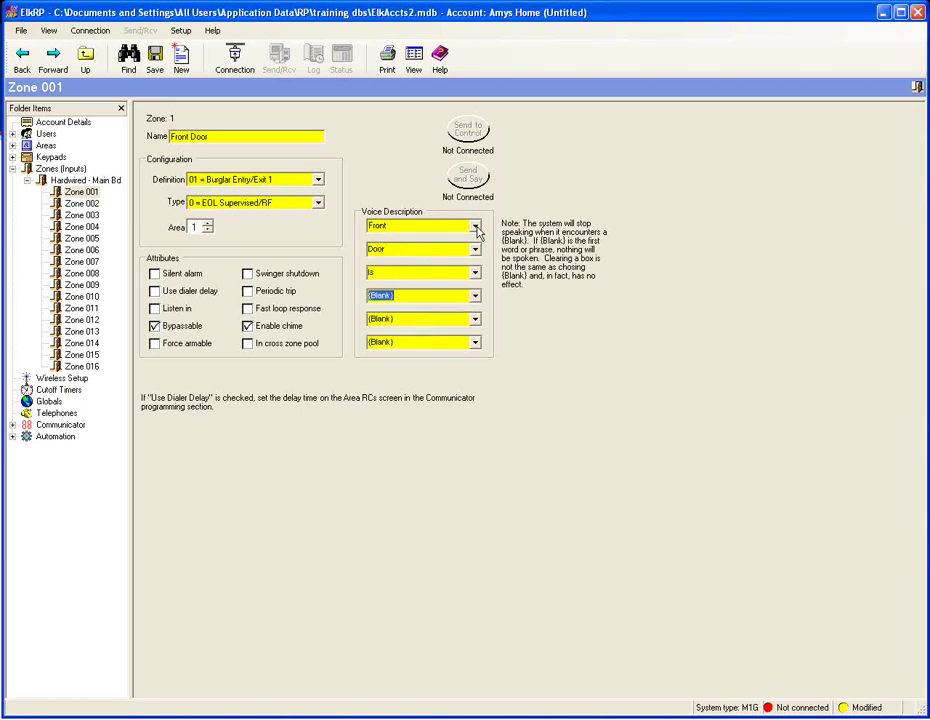
{"action": "type", "text": "open!"}
- Check the hardwired and wireless zone lists, then show the Zones (Inputs) overview
{"action": "left_click", "coordinate": [27, 180]}
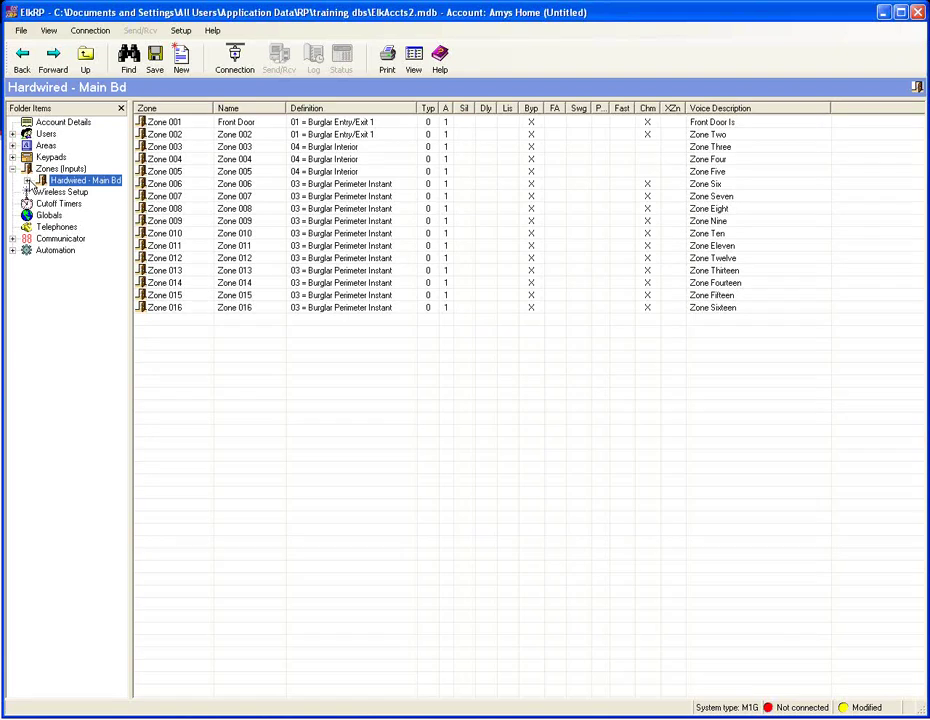
{"action": "left_click", "coordinate": [45, 196]}
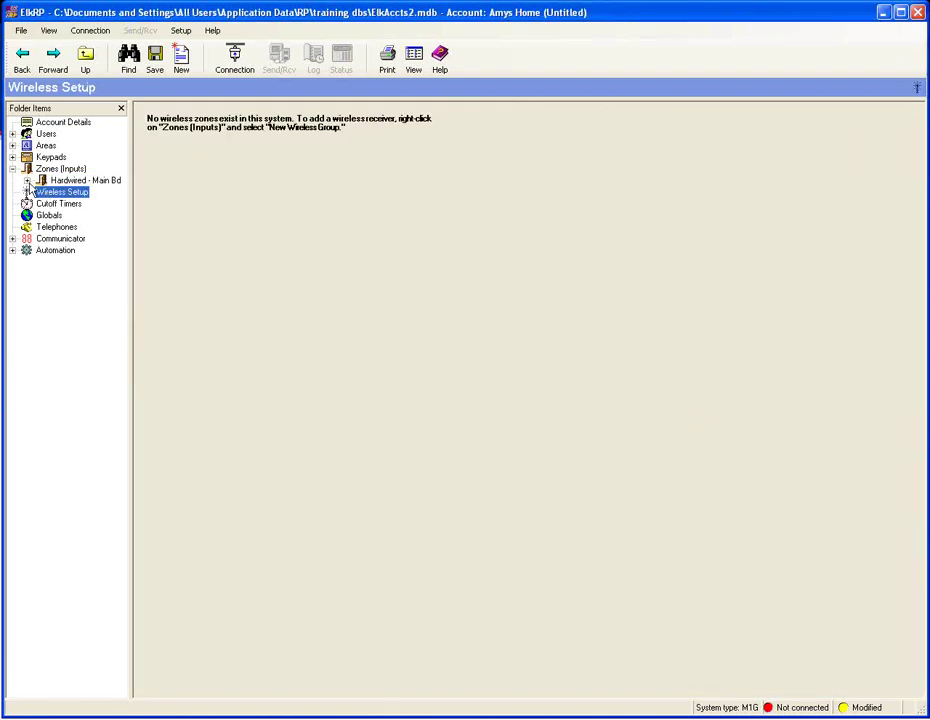
{"action": "left_click", "coordinate": [61, 172]}
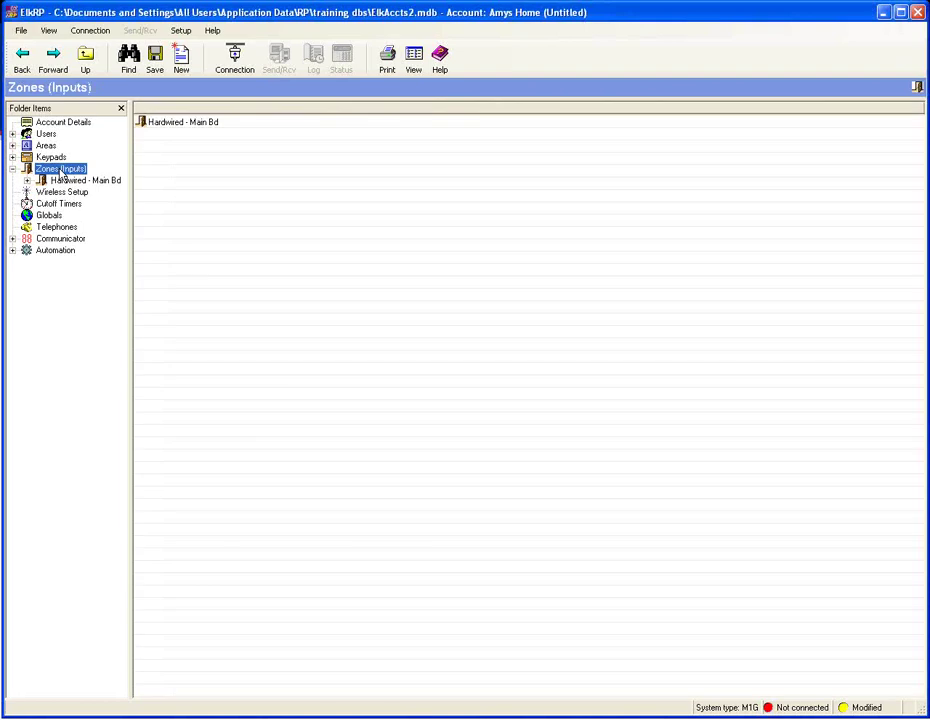
- Create a new wireless zone group for Zones 33-48 (Group 3)
{"action": "right_click", "coordinate": [61, 175]}
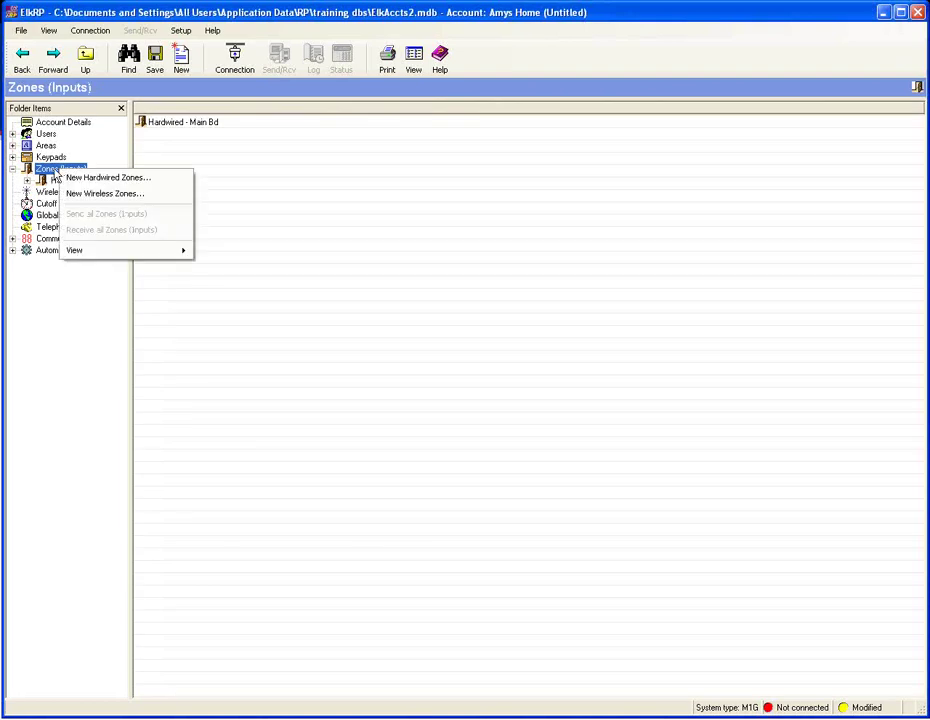
{"action": "left_click", "coordinate": [112, 197]}
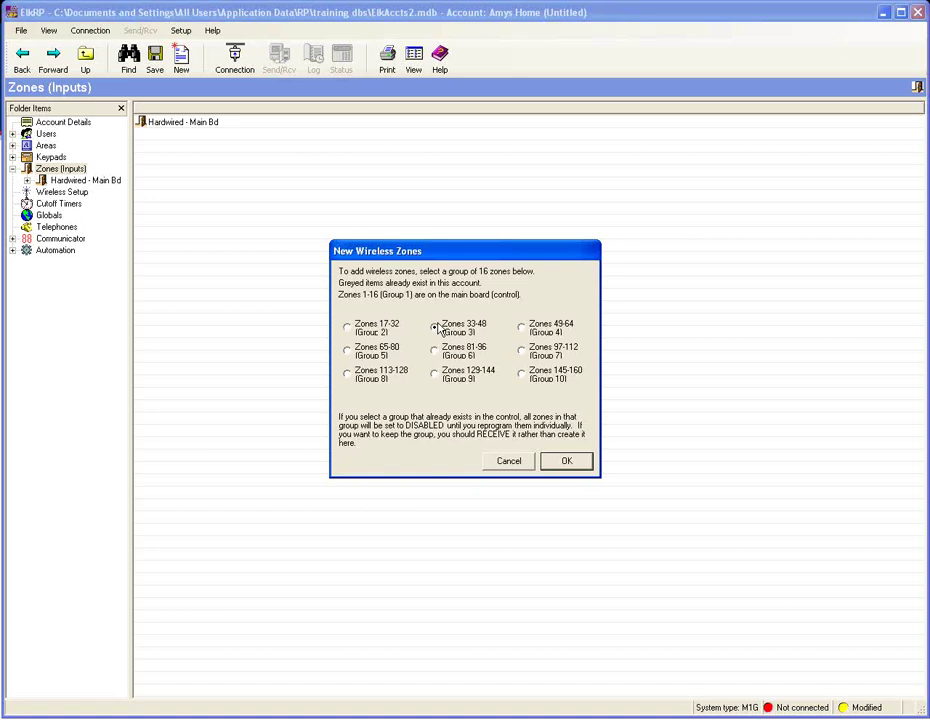
{"action": "left_click", "coordinate": [566, 461]}
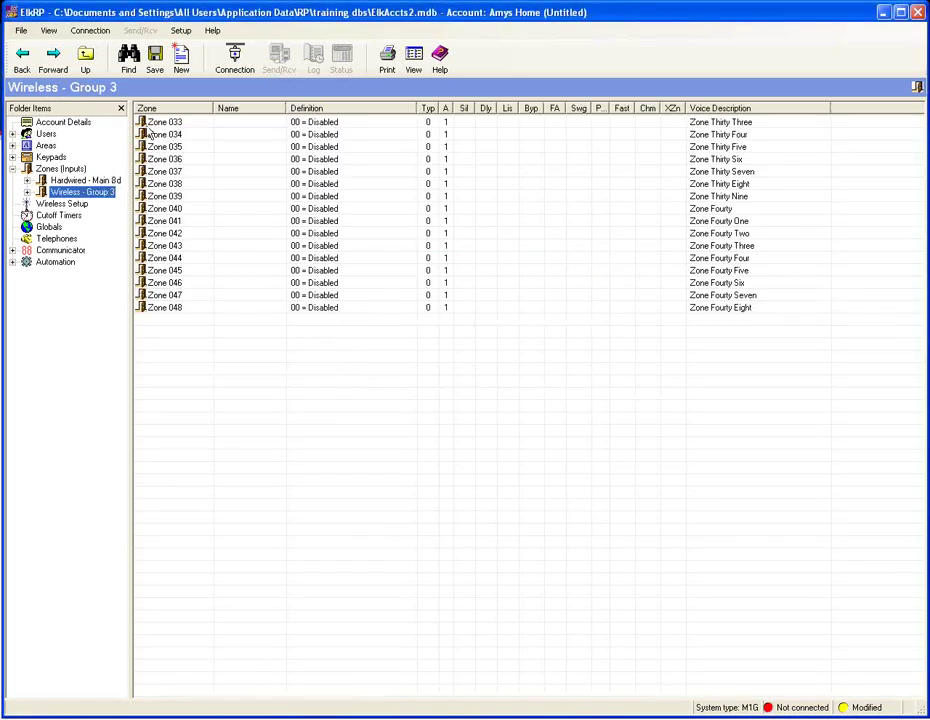
- Expand Wireless - Group 3 and open Zone 033's edit form at the Name field
{"action": "left_click", "coordinate": [160, 124]}
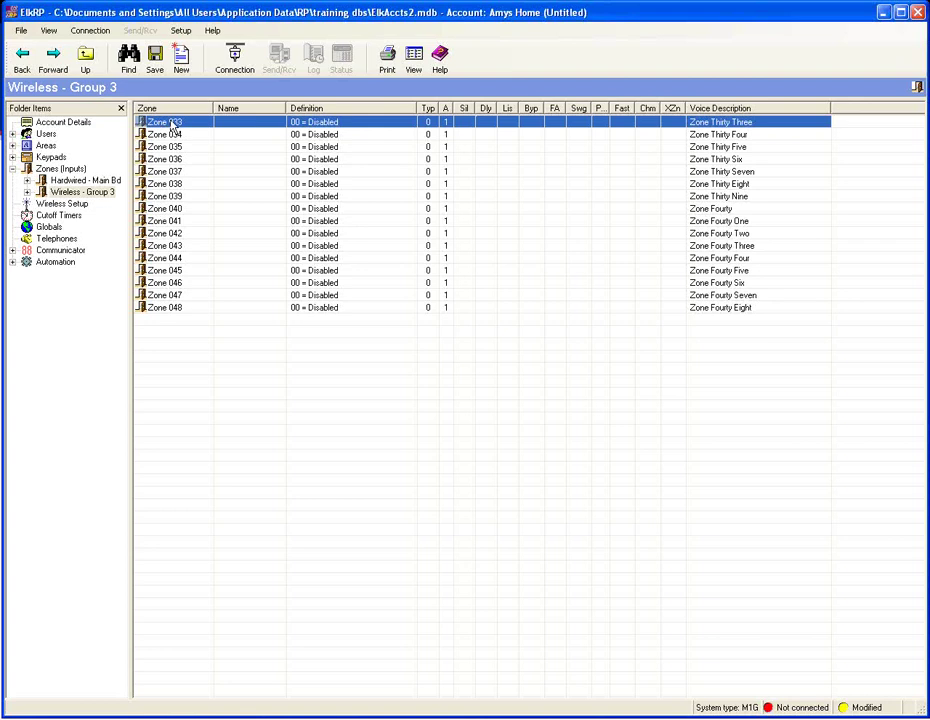
{"action": "double_click", "coordinate": [70, 191]}
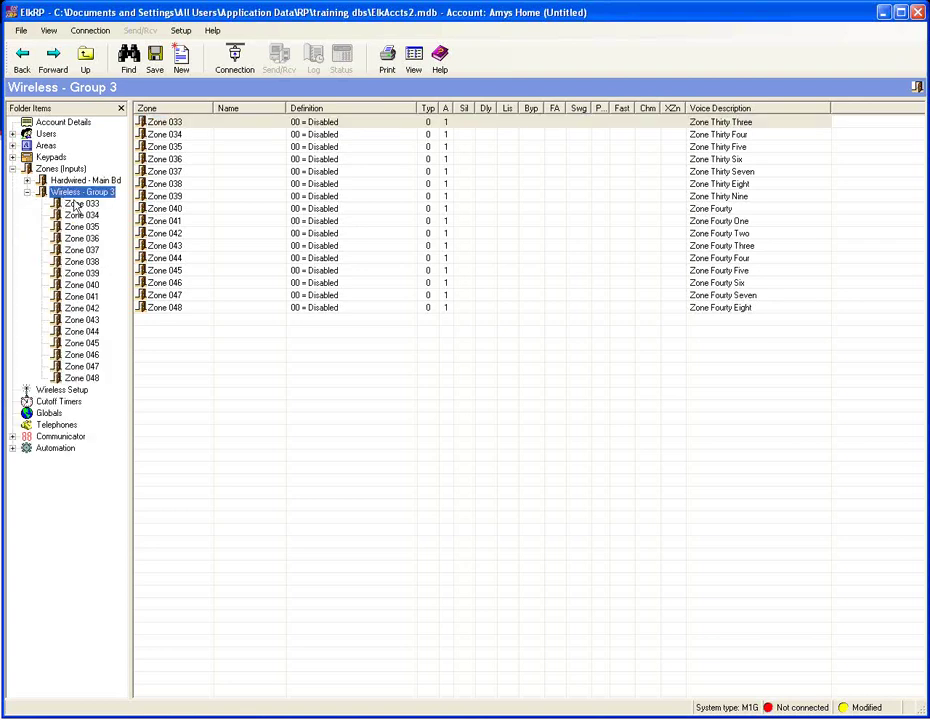
{"action": "left_click", "coordinate": [76, 204]}
{"action": "left_click", "coordinate": [177, 136]}
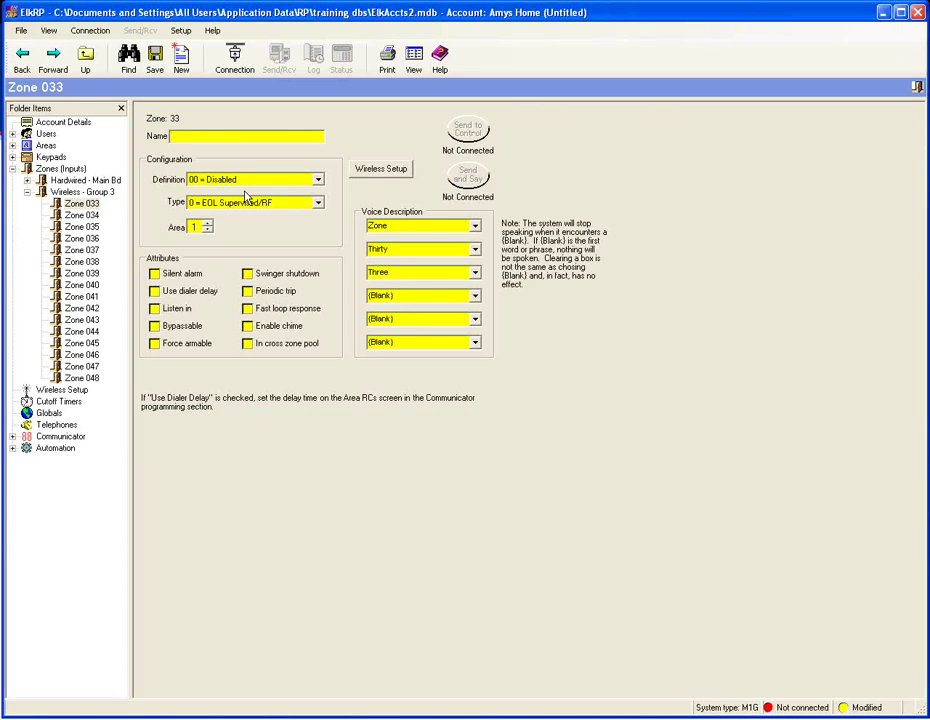
- Name Zone 033 as the homeowner's keyfob and set its definition to 15 = Keyfob
{"action": "type", "text": "Amy Keyfob"}
{"action": "left_click", "coordinate": [319, 181]}
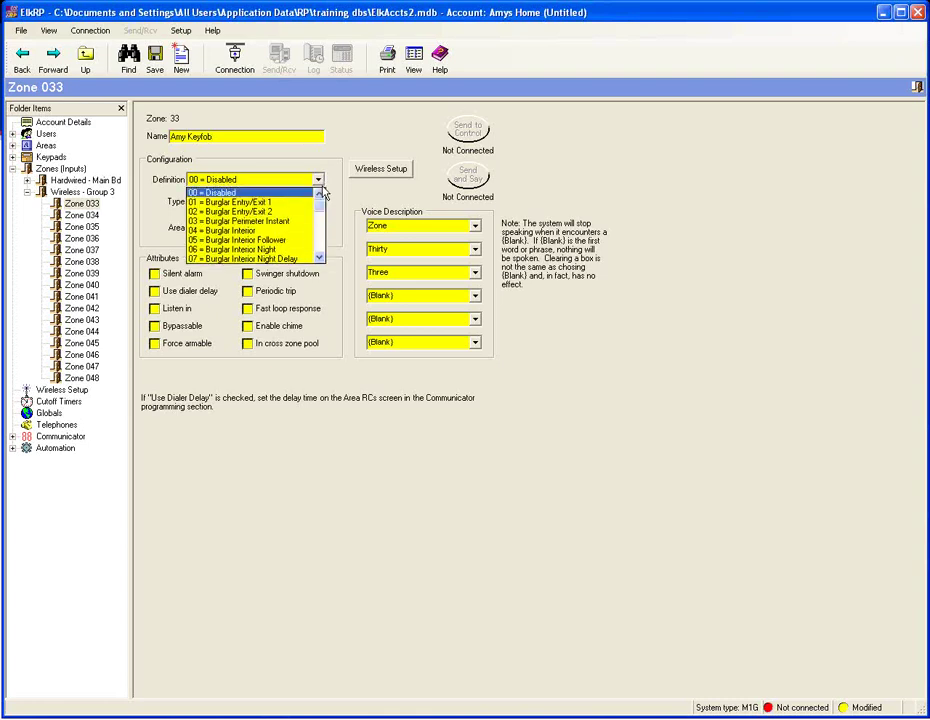
{"action": "left_click_drag", "start_coordinate": [323, 213], "coordinate": [321, 228]}
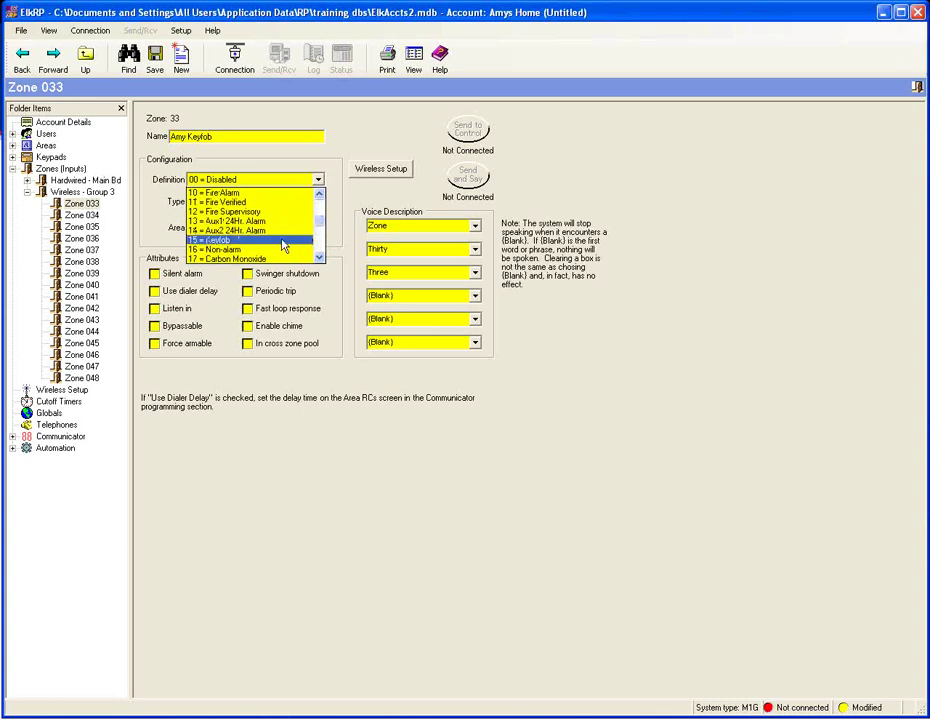
{"action": "left_click", "coordinate": [240, 240]}
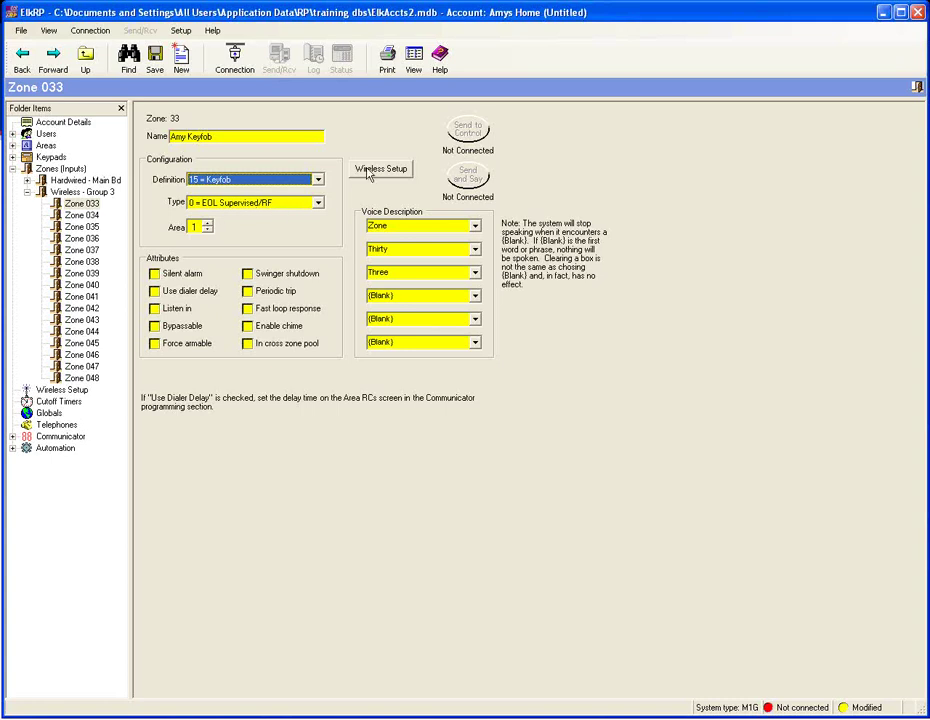
{"action": "left_click", "coordinate": [378, 172]}
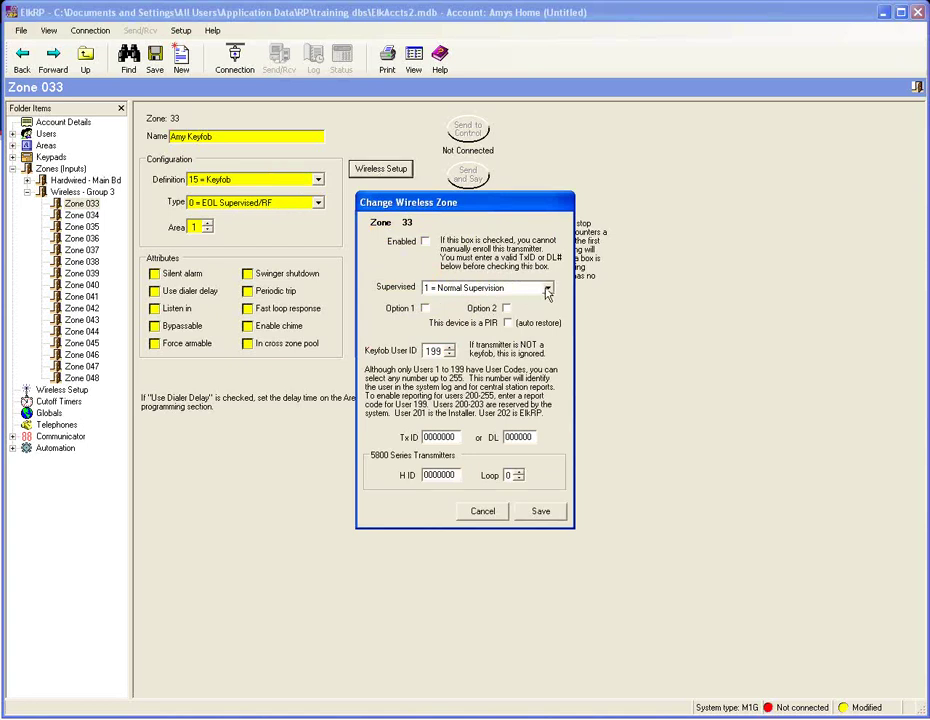
- Set the keyfob to 0 = Not Supervised and change its Keyfob User ID from 199 to 001
{"action": "left_click", "coordinate": [547, 290]}
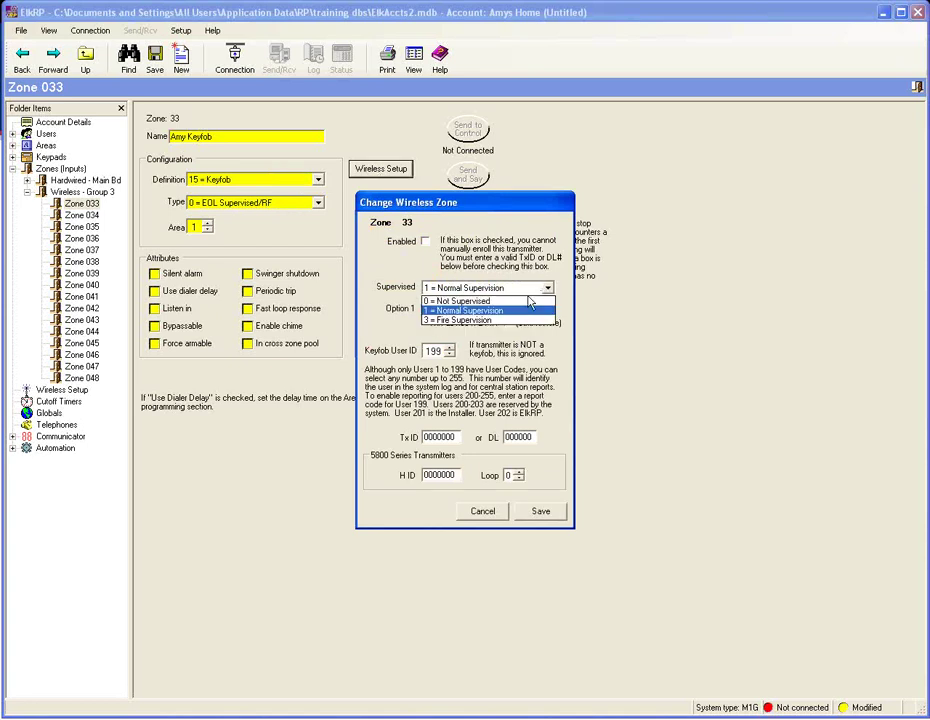
{"action": "left_click", "coordinate": [548, 301]}
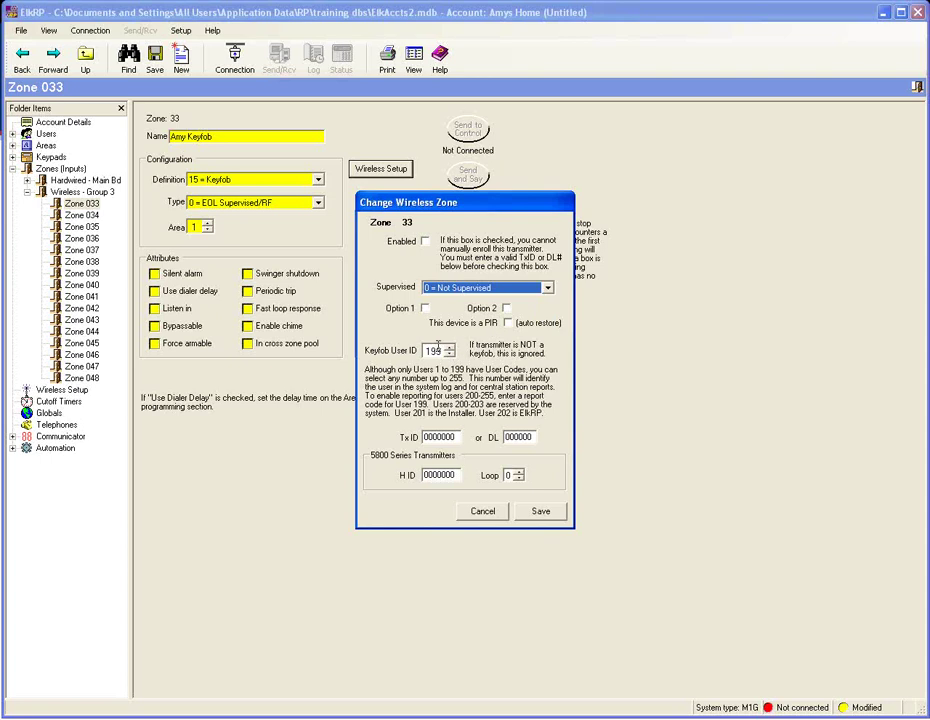
{"action": "left_click", "coordinate": [433, 350]}
{"action": "double_click", "coordinate": [433, 350]}
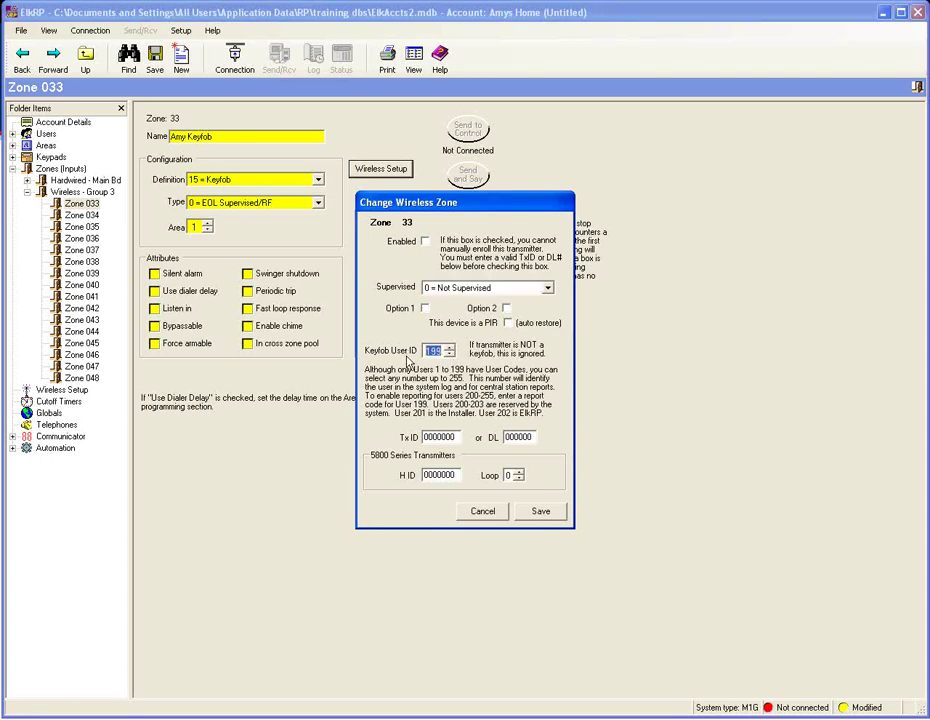
{"action": "type", "text": "001"}
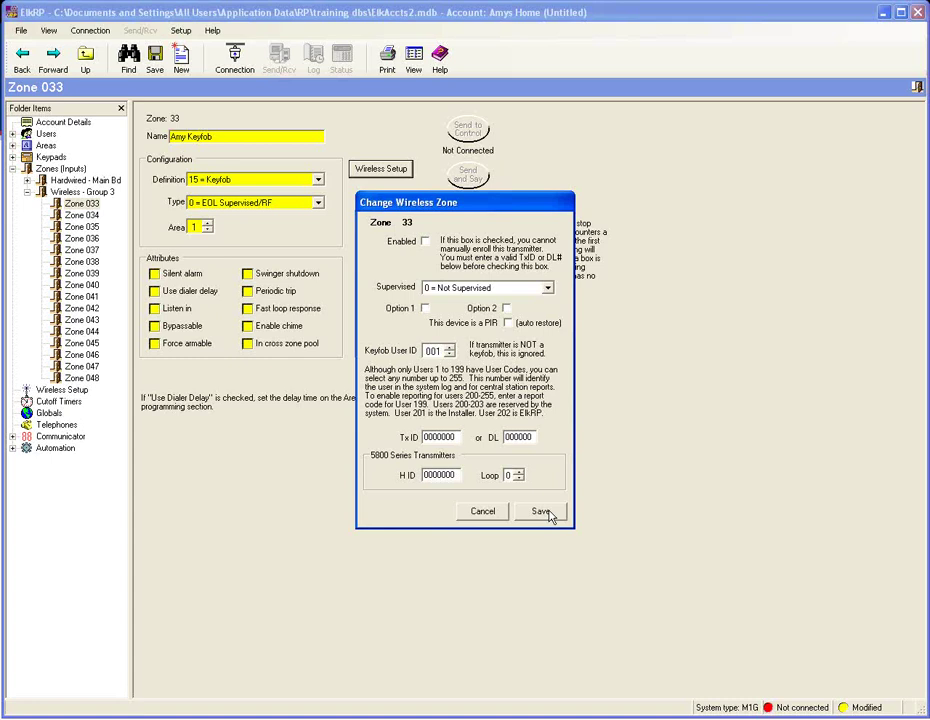
- Save zone 33's keyfob as not supervised and bring up the Wireless Setup transmitters list
{"action": "left_click", "coordinate": [548, 516]}
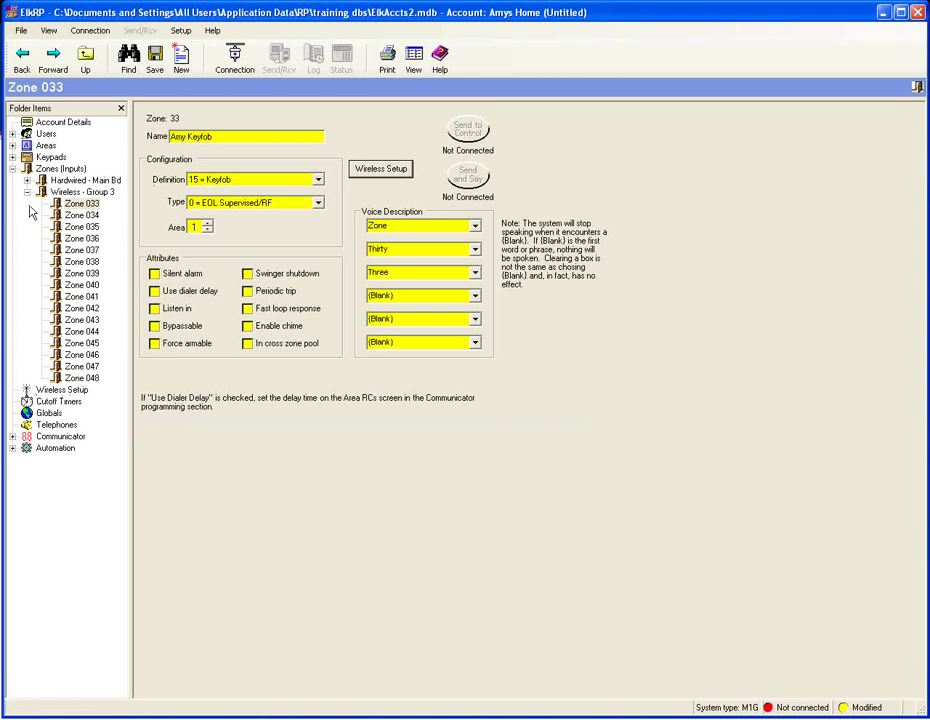
{"action": "left_click", "coordinate": [13, 168]}
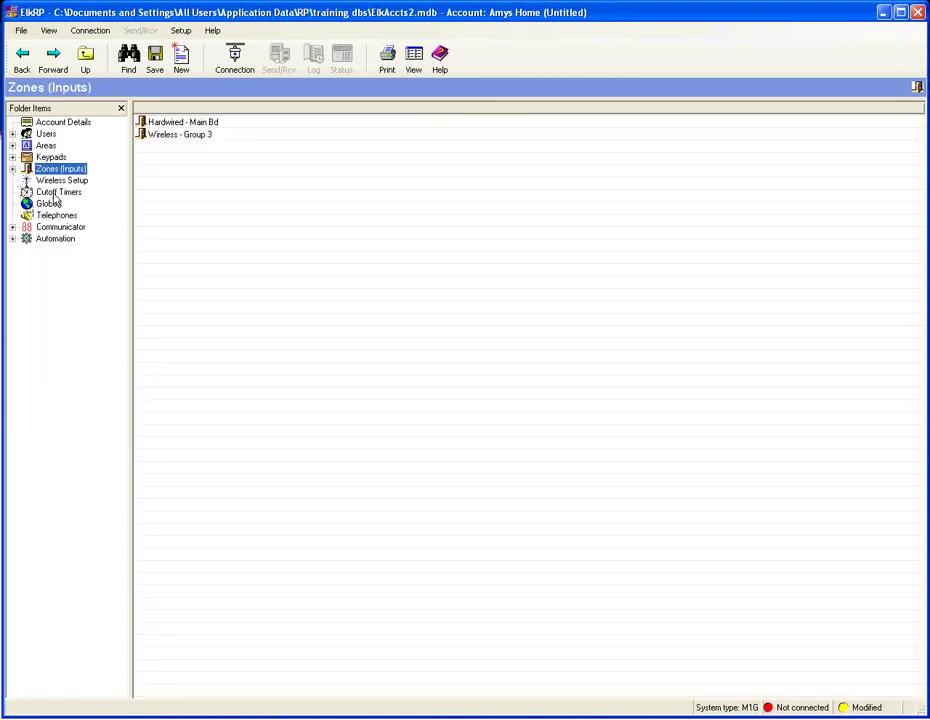
{"action": "left_click", "coordinate": [61, 183]}
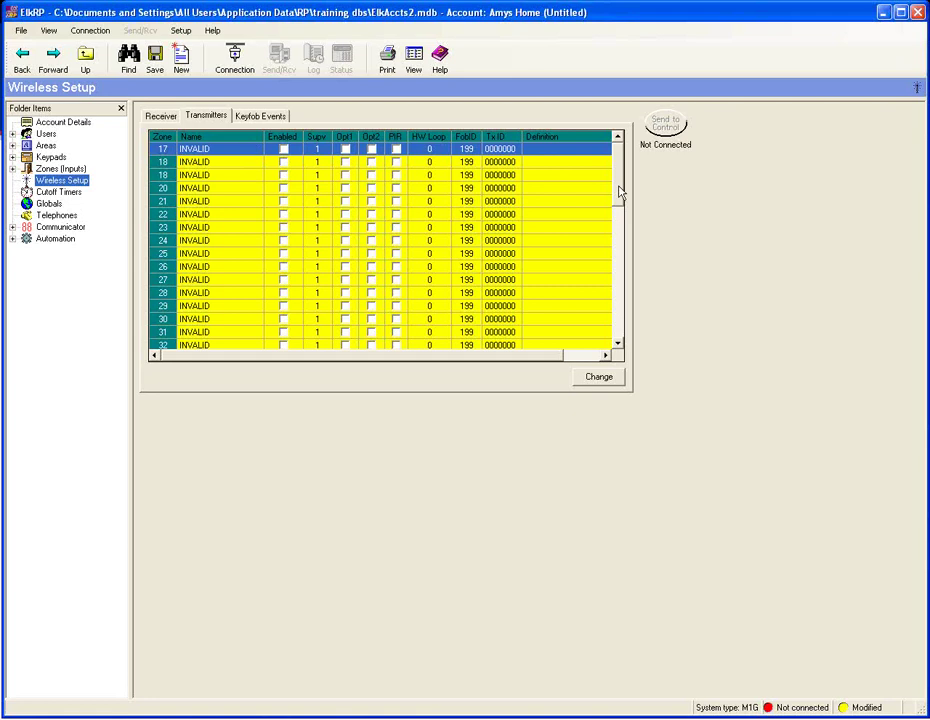
{"action": "left_click_drag", "start_coordinate": [621, 190], "coordinate": [621, 241]}
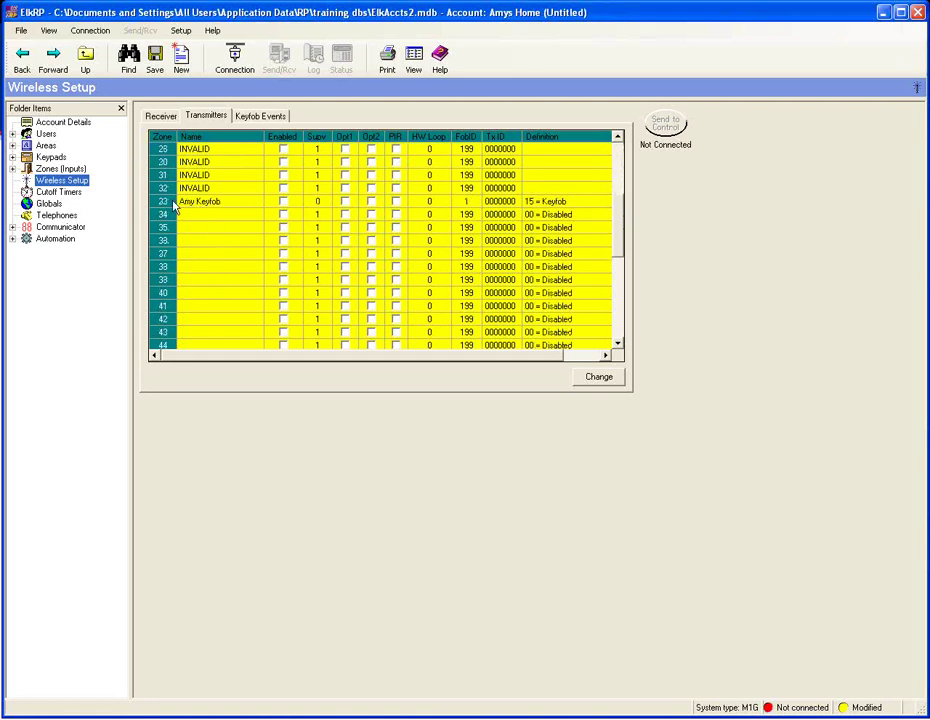
- Select the zone 33 keyfob transmitter and view its keyfob button event assignments
{"action": "left_click", "coordinate": [207, 203]}
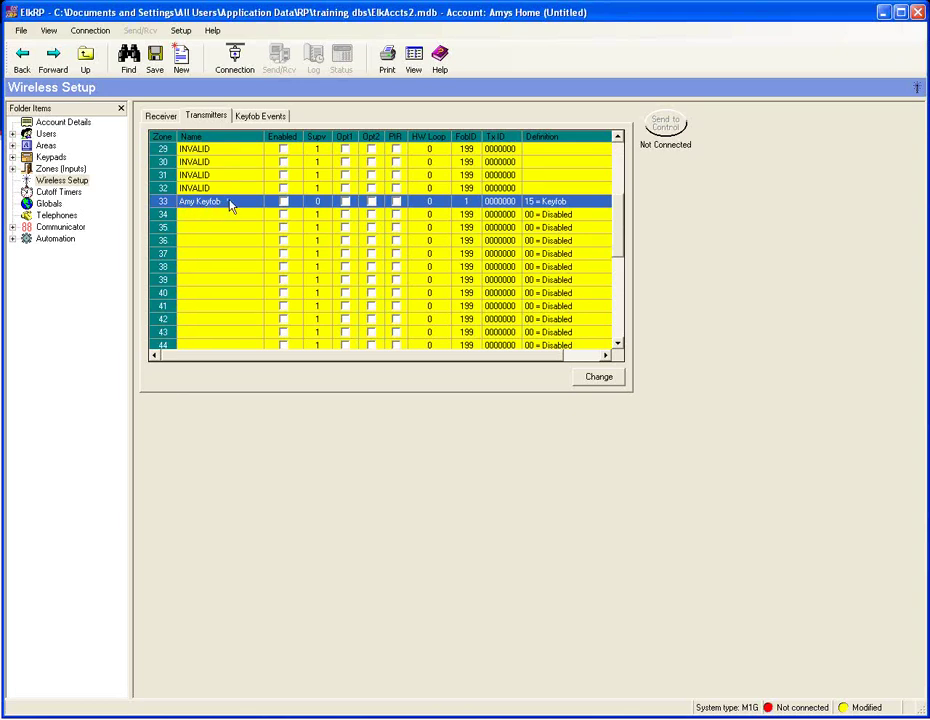
{"action": "left_click", "coordinate": [317, 202]}
{"action": "left_click", "coordinate": [268, 119]}
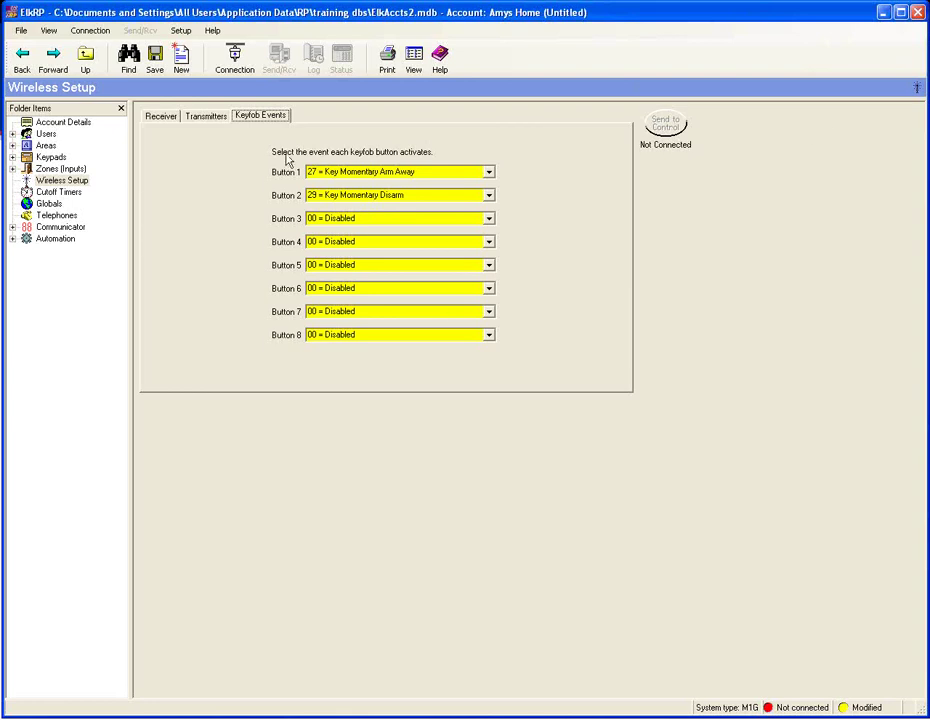
- Assign 23 = Police Alarm to keyfob Button 4
{"action": "left_click", "coordinate": [489, 242]}
{"action": "left_click_drag", "start_coordinate": [491, 265], "coordinate": [491, 272]}
{"action": "scroll", "coordinate": [421, 314], "scroll_direction": "down", "scroll_amount": 3}
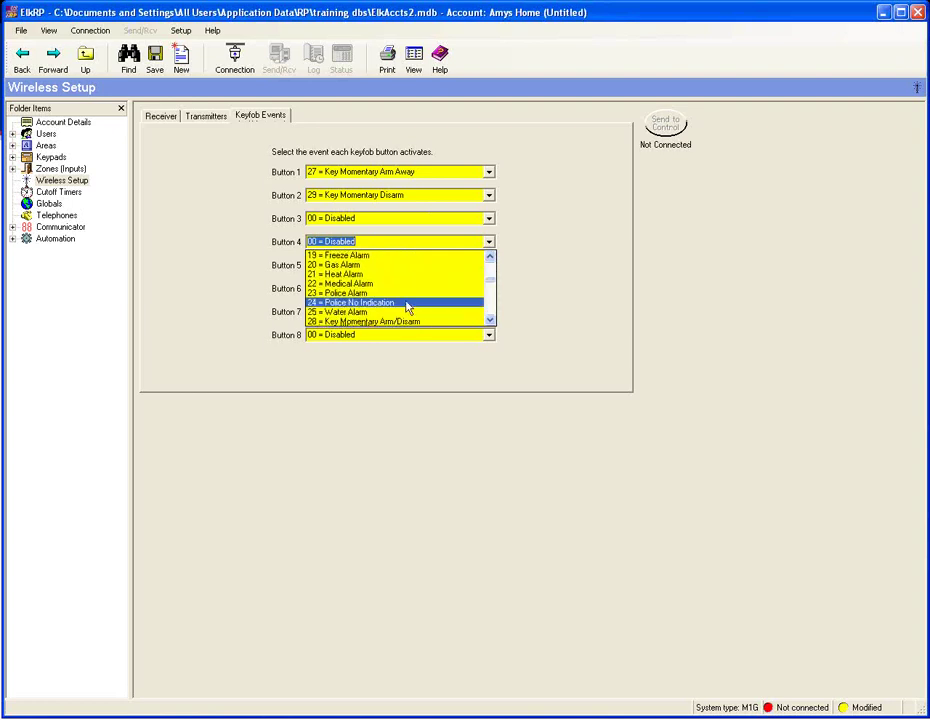
{"action": "left_click", "coordinate": [382, 293]}
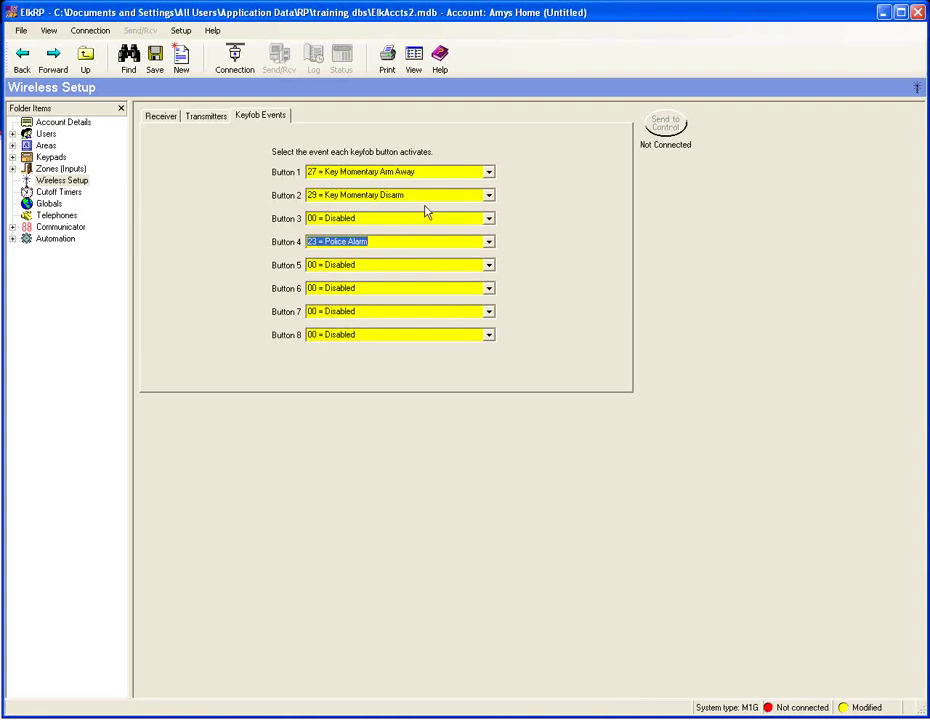
{"action": "type", "text": "2"}
- Return keyfob Button 3 to 00 = Disabled after briefly choosing Automation Task 01, then show Globals
{"action": "left_click", "coordinate": [488, 220]}
{"action": "left_click_drag", "start_coordinate": [490, 243], "coordinate": [492, 272]}
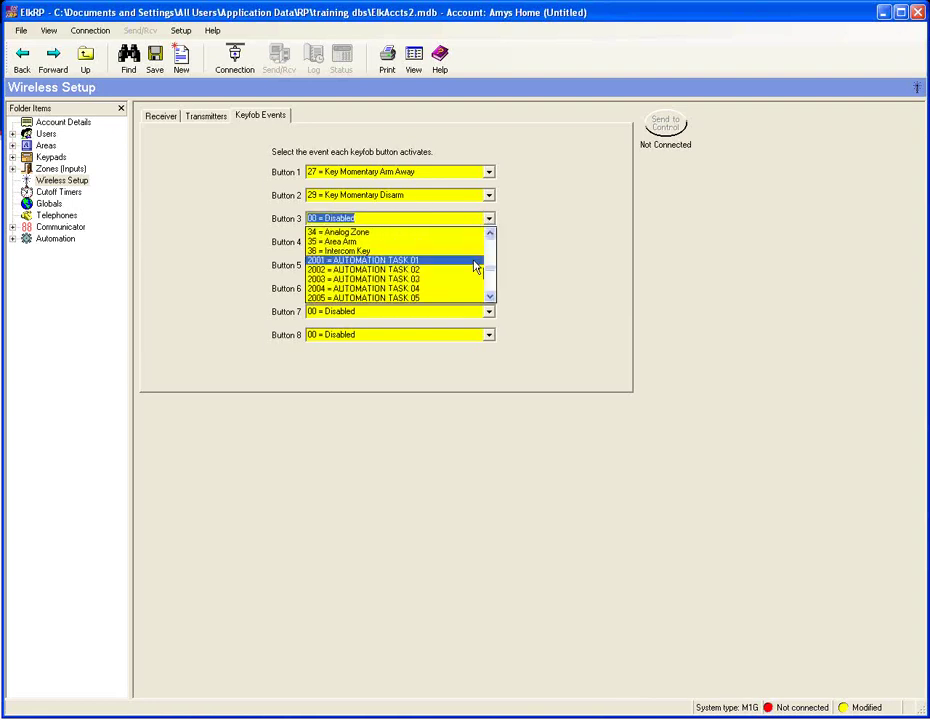
{"action": "left_click", "coordinate": [470, 266]}
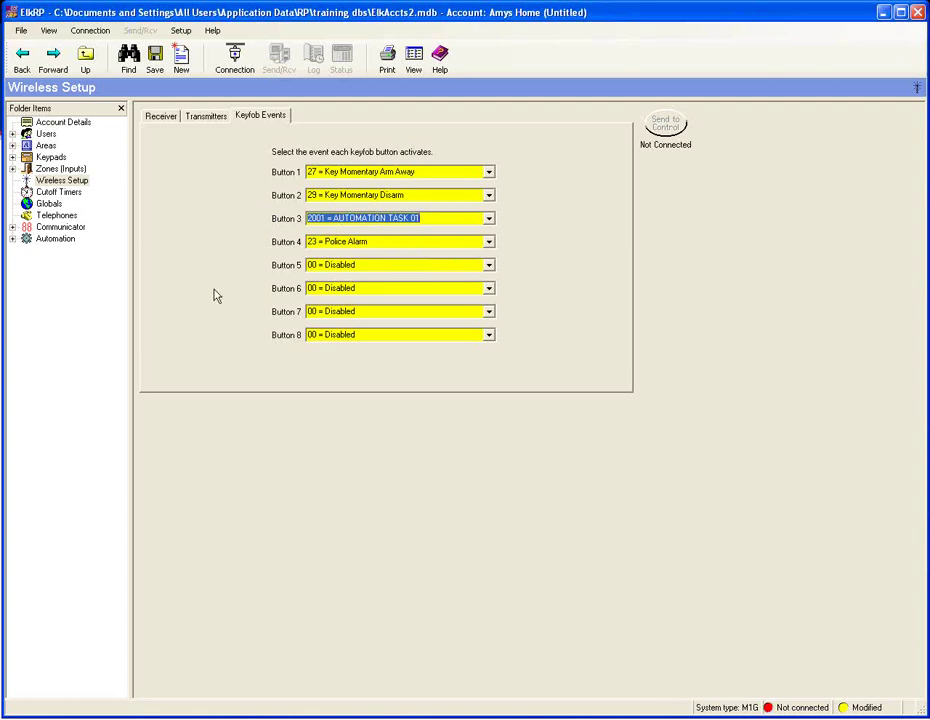
{"action": "left_click", "coordinate": [490, 220]}
{"action": "left_click_drag", "start_coordinate": [491, 273], "coordinate": [491, 236]}
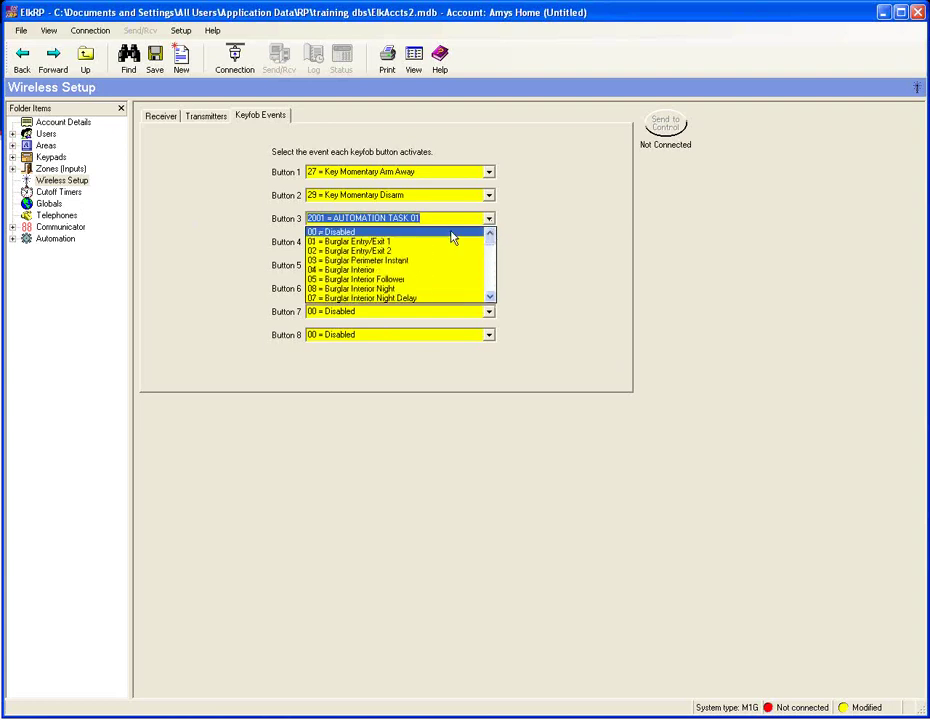
{"action": "left_click", "coordinate": [395, 231]}
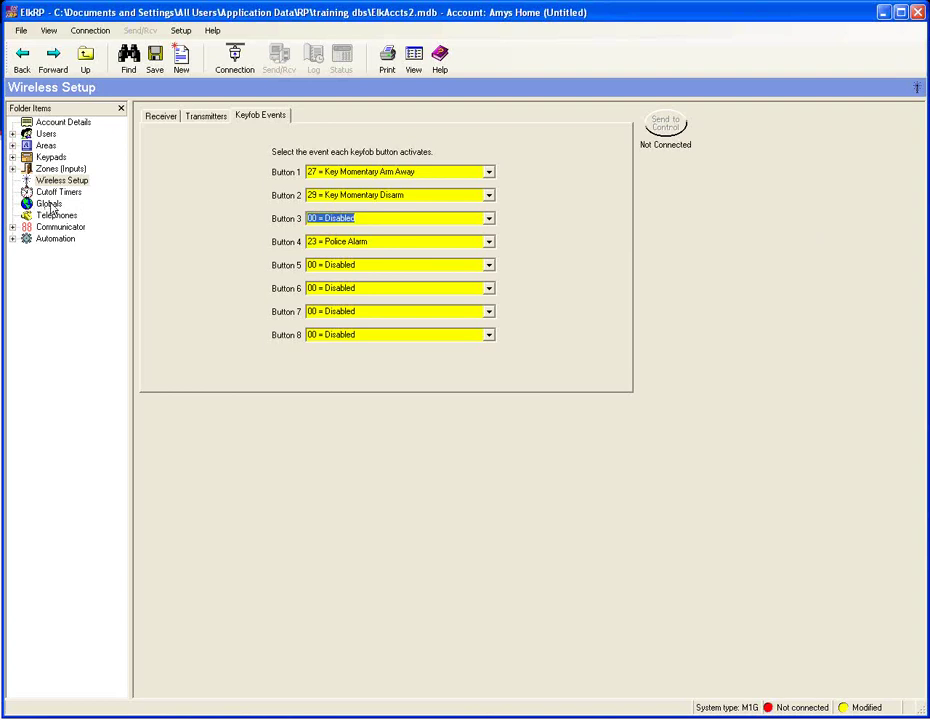
{"action": "left_click", "coordinate": [50, 204]}
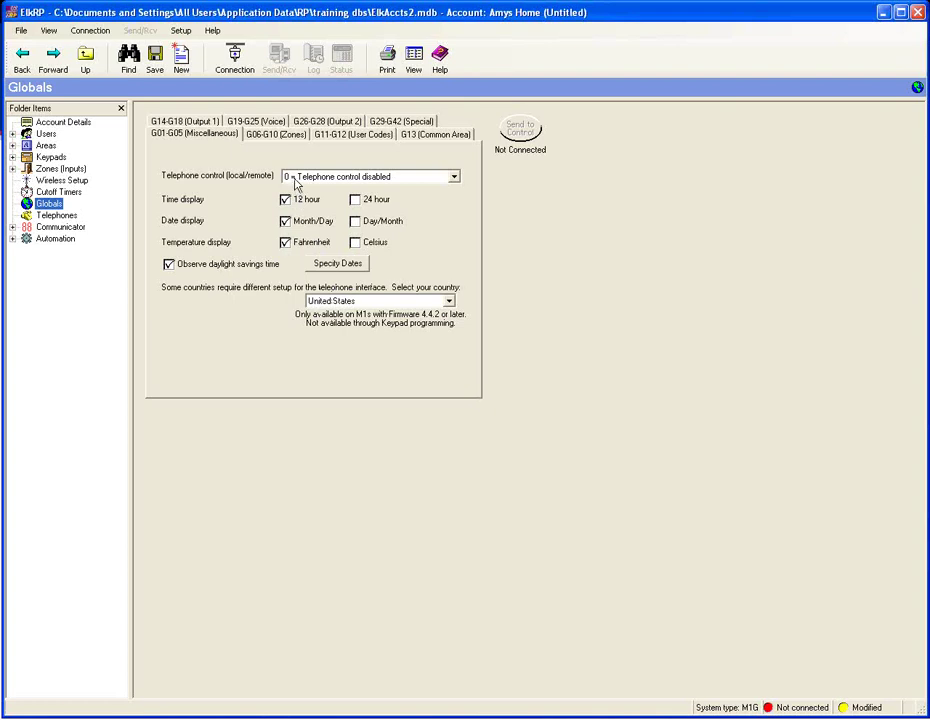
- Set Telephone control to 2 = Local and remote enabled, then show the G29-G42 Special settings
{"action": "left_click", "coordinate": [454, 179]}
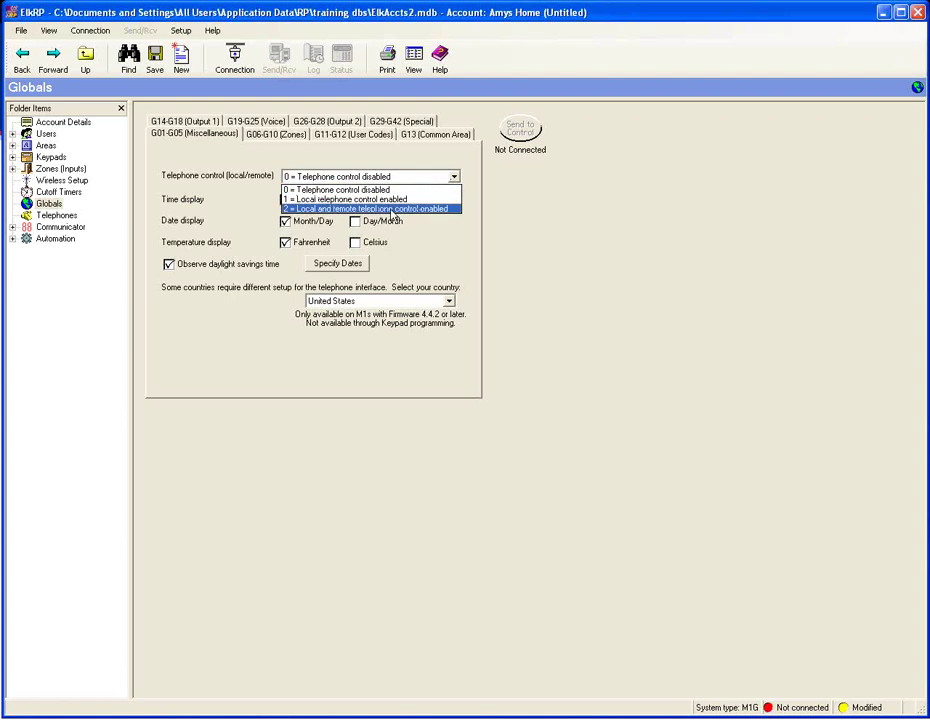
{"action": "left_click", "coordinate": [393, 209]}
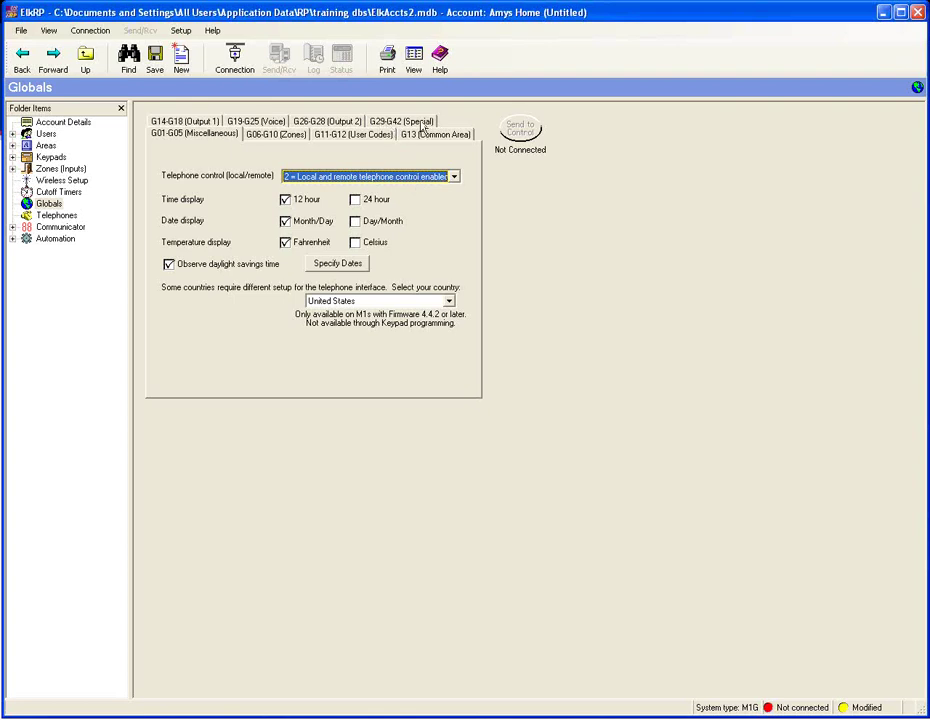
{"action": "left_click", "coordinate": [423, 124]}
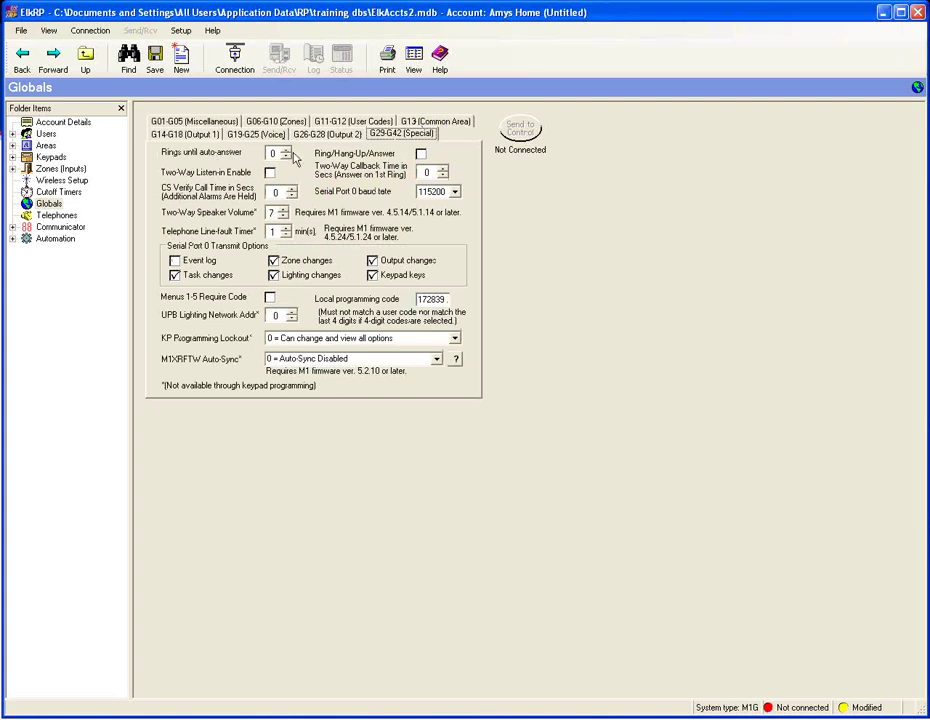
- Raise Rings until auto-answer by two, enable Ring/Hang-Up/Answer, and show the empty Telephones list
{"action": "left_click", "coordinate": [286, 150]}
{"action": "left_click", "coordinate": [286, 150]}
{"action": "left_click", "coordinate": [286, 150]}
{"action": "left_click", "coordinate": [286, 150]}
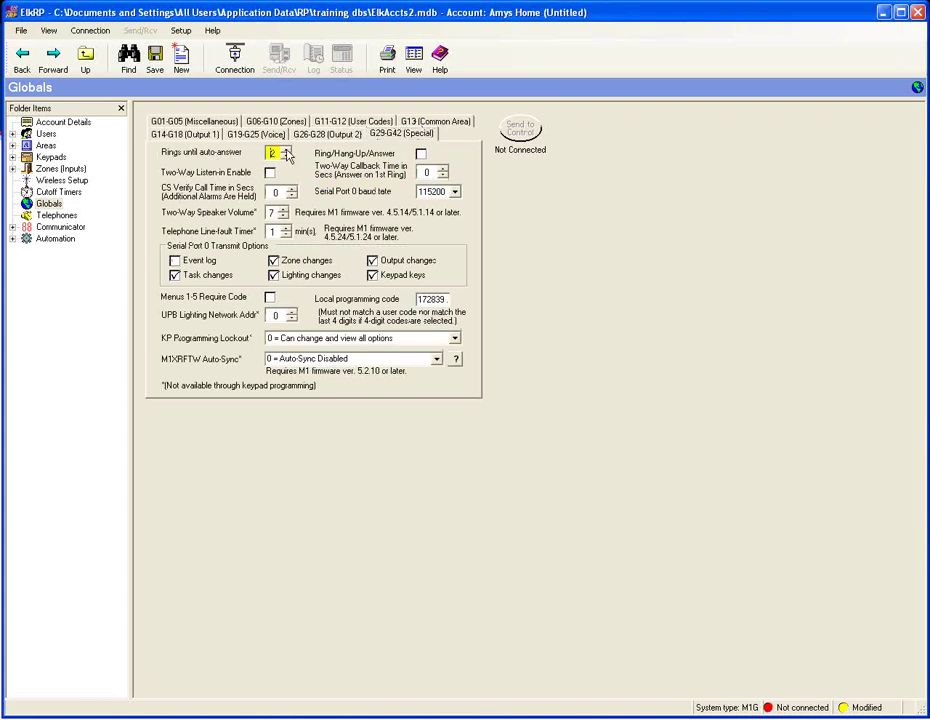
{"action": "left_click", "coordinate": [286, 150]}
{"action": "scroll", "coordinate": [270, 153], "scroll_direction": "up", "scroll_amount": 1}
{"action": "left_click", "coordinate": [420, 155]}
{"action": "left_click", "coordinate": [57, 215]}
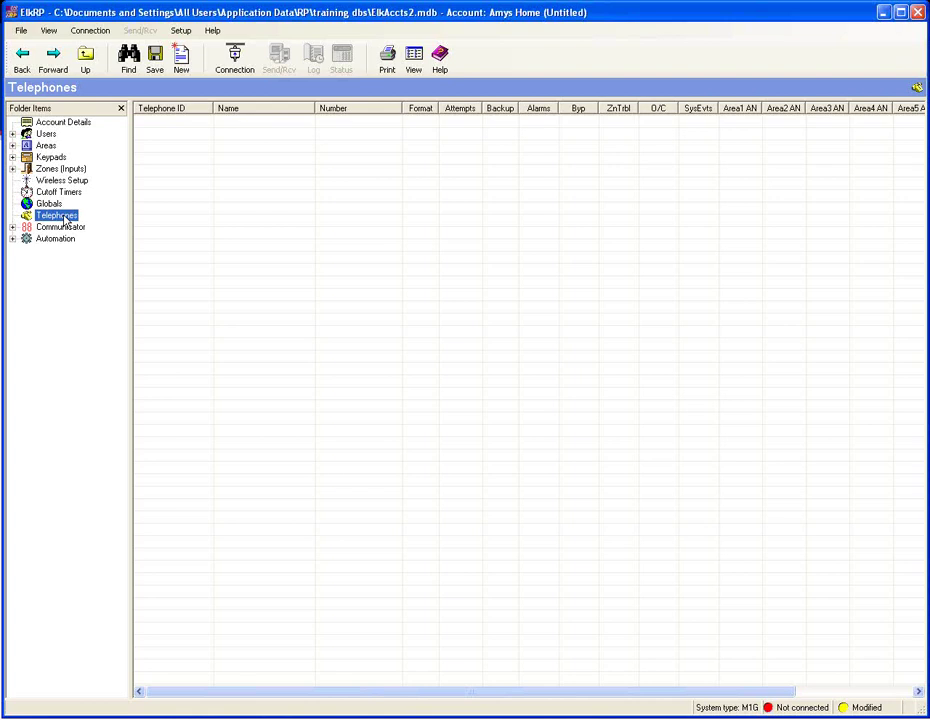
- Create three new telephone IDs, Telephone 1–3, from the Telephones context menu
{"action": "right_click", "coordinate": [65, 219]}
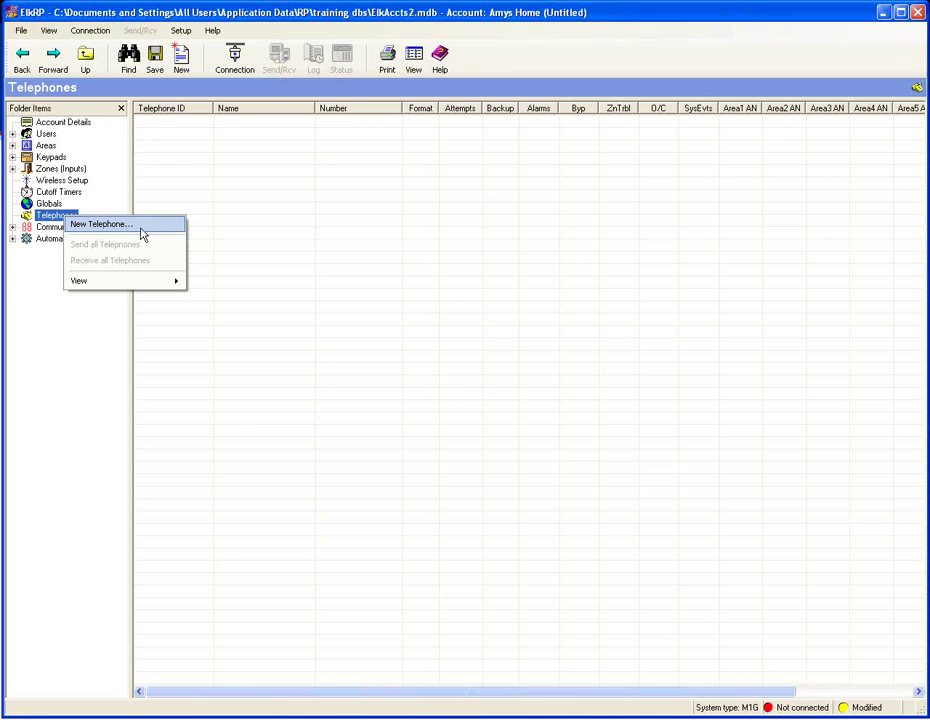
{"action": "left_click", "coordinate": [141, 229]}
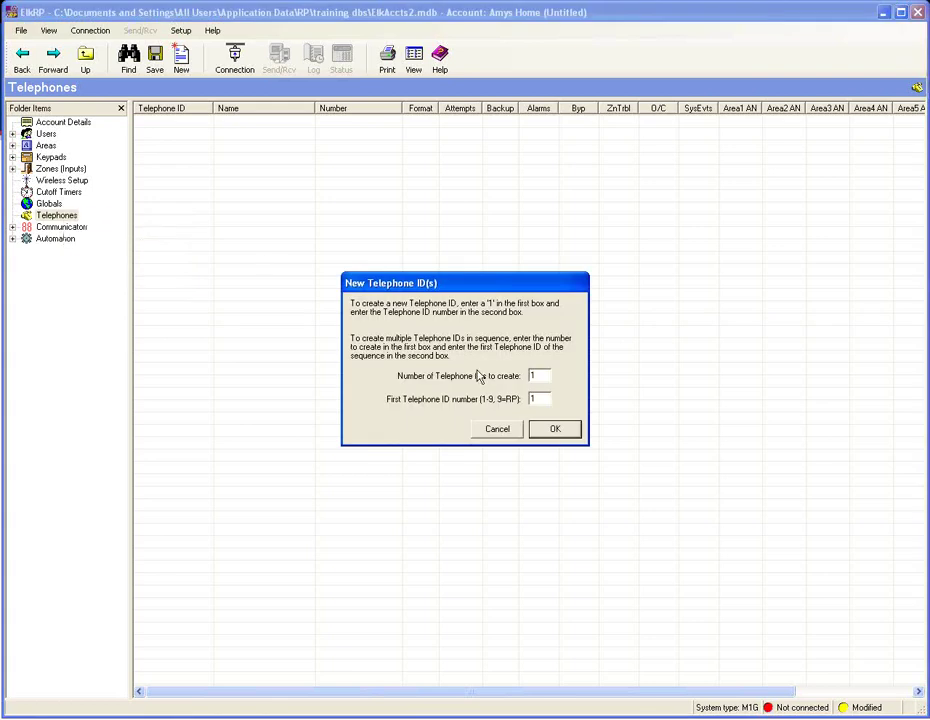
{"action": "double_click", "coordinate": [540, 375]}
{"action": "key", "text": "BackSpace"}
{"action": "type", "text": "3"}
{"action": "left_click", "coordinate": [562, 431]}
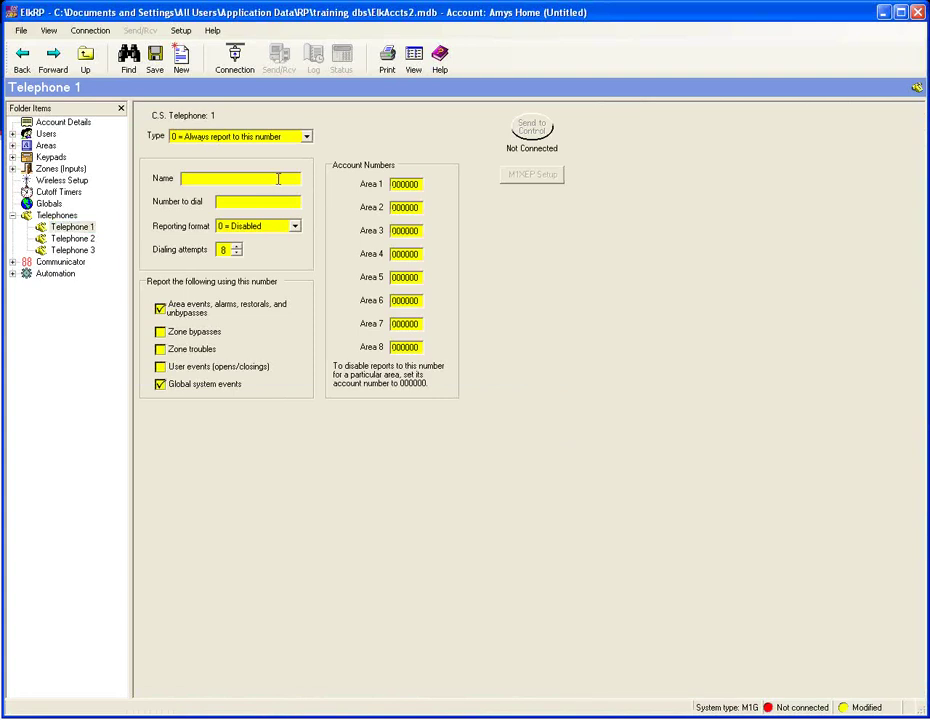
- Name Telephone 1 'CS' and enter its dial number and Area 1 account number
{"action": "type", "text": "CS"}
{"action": "left_click", "coordinate": [223, 202]}
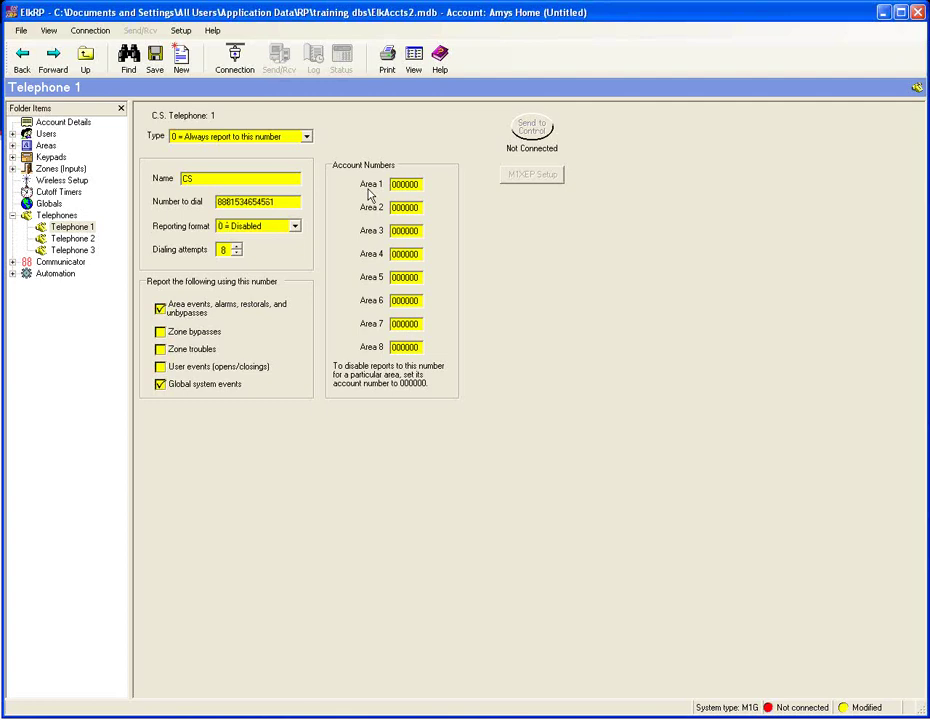
{"action": "left_click", "coordinate": [405, 184]}
{"action": "key", "text": "BackSpace"}
{"action": "type", "text": "AF0012"}
- Set Telephone 1's reporting format to 2 = SIA FSK
{"action": "left_click", "coordinate": [294, 229]}
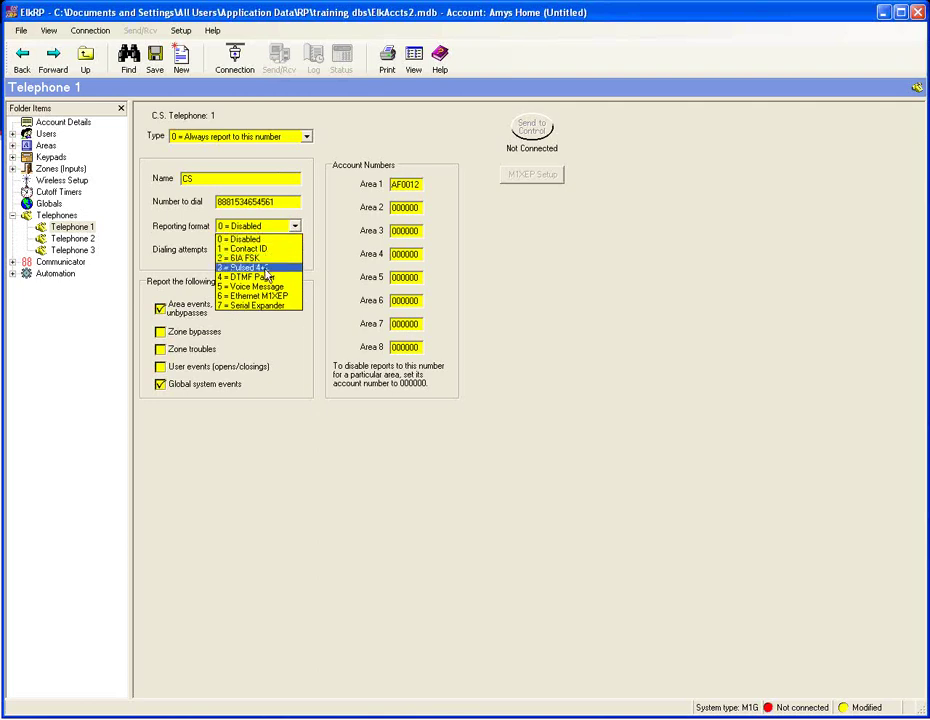
{"action": "left_click", "coordinate": [267, 258]}
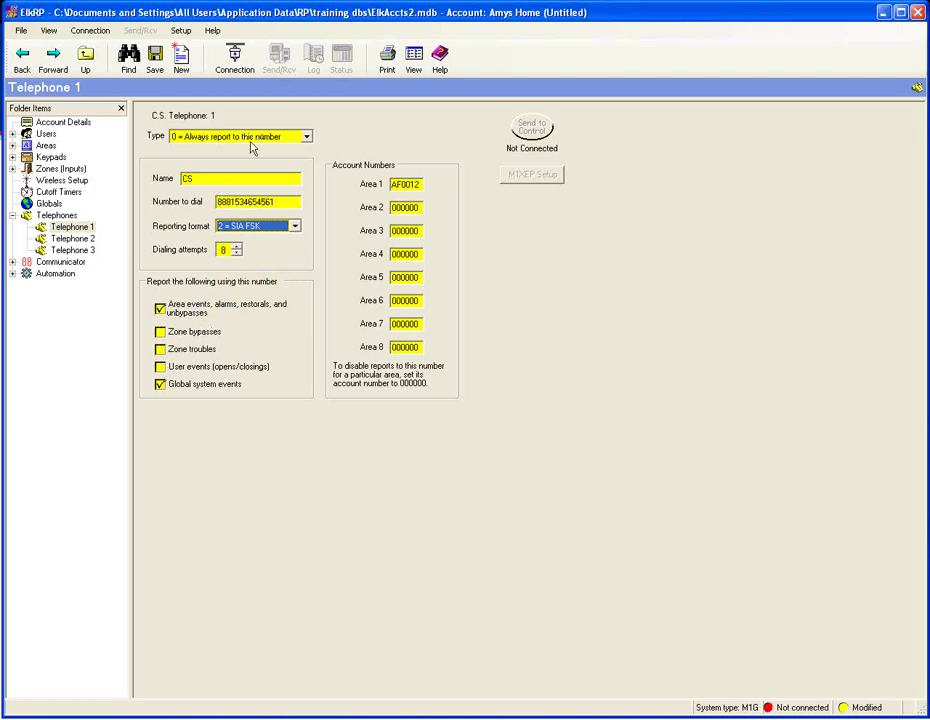
{"action": "left_click", "coordinate": [84, 240]}
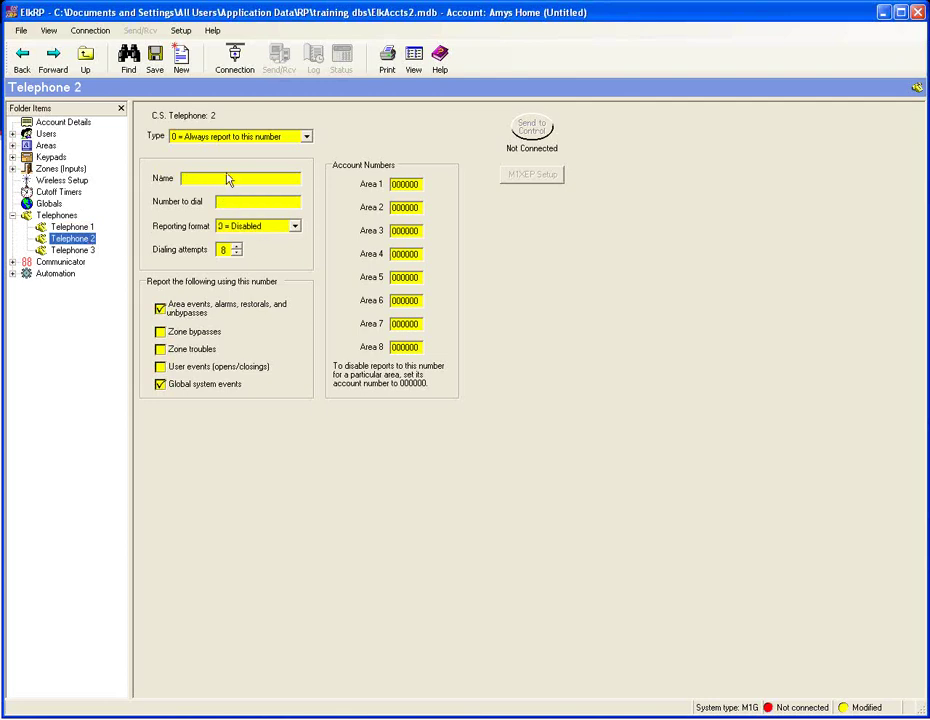
- Name Telephone 2 'CSB' and enter its dial number and Area 1 account number
{"action": "left_click", "coordinate": [222, 179]}
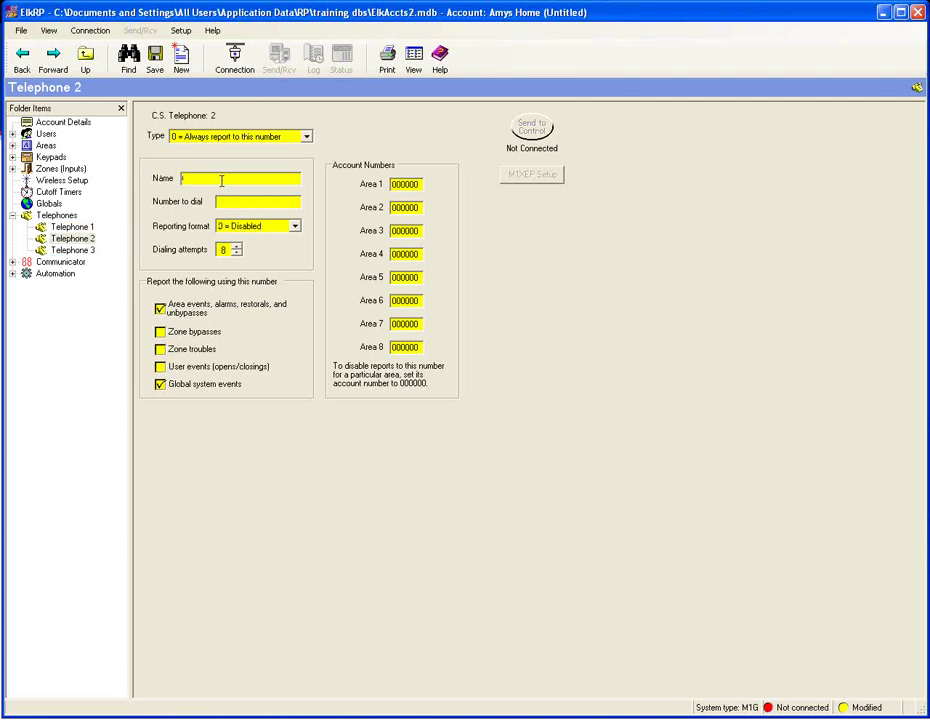
{"action": "type", "text": "CSB"}
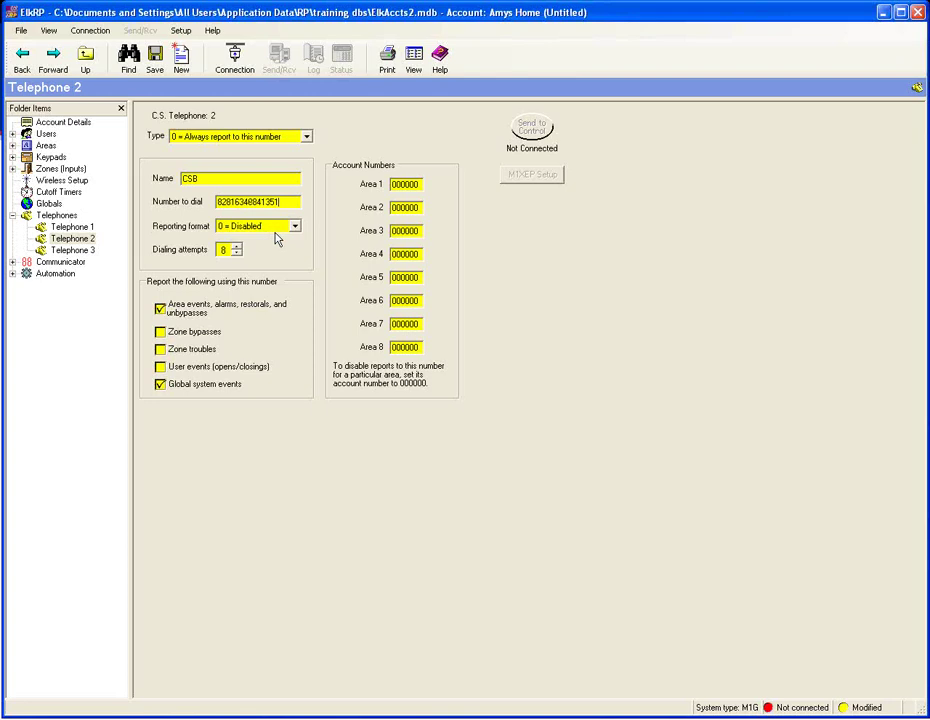
{"action": "left_click_drag", "start_coordinate": [420, 185], "coordinate": [376, 185]}
{"action": "key", "text": "BackSpace"}
{"action": "type", "text": "4F0012"}
- Give Telephone 2 SIA FSK reporting and type 1 = Report to this number as a backup
{"action": "left_click", "coordinate": [295, 229]}
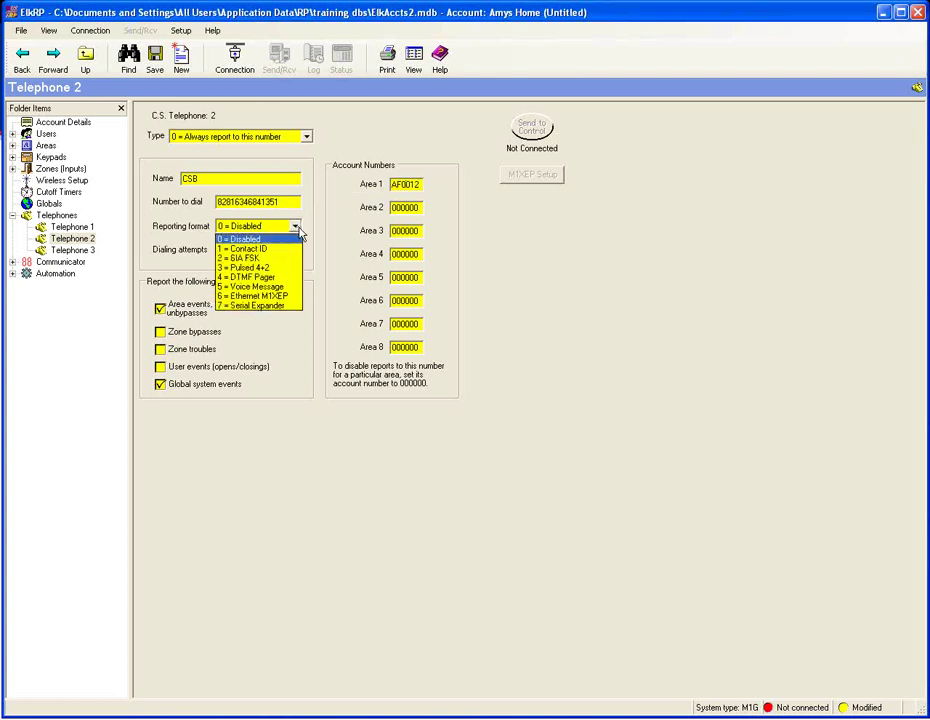
{"action": "left_click", "coordinate": [278, 258]}
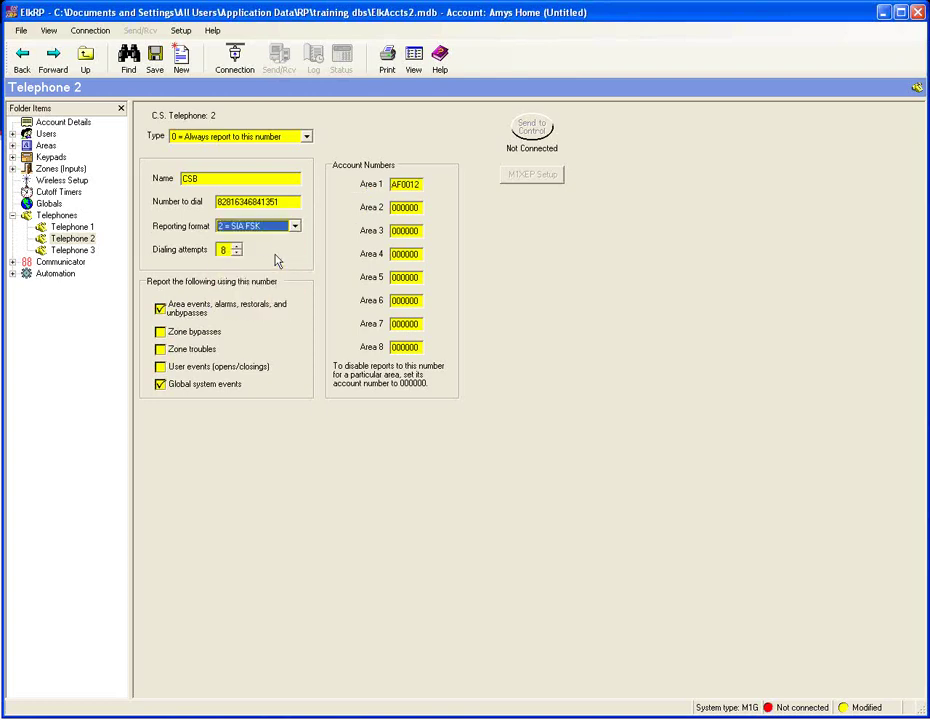
{"action": "left_click", "coordinate": [236, 247]}
{"action": "left_click", "coordinate": [307, 137]}
{"action": "left_click", "coordinate": [307, 137]}
{"action": "left_click", "coordinate": [307, 137]}
{"action": "left_click", "coordinate": [295, 160]}
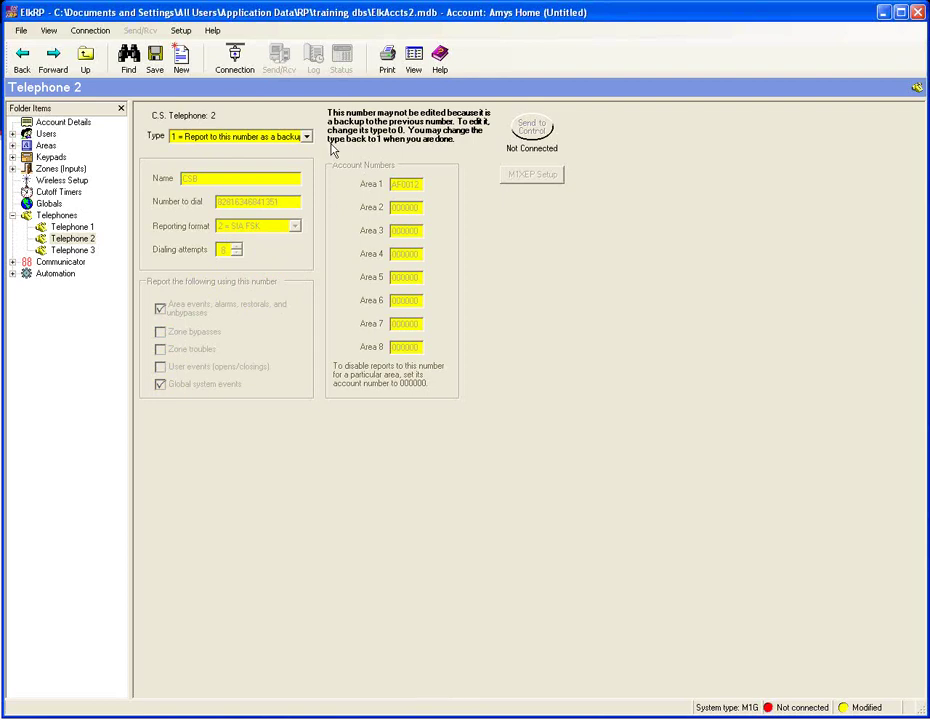
{"action": "left_click", "coordinate": [74, 250]}
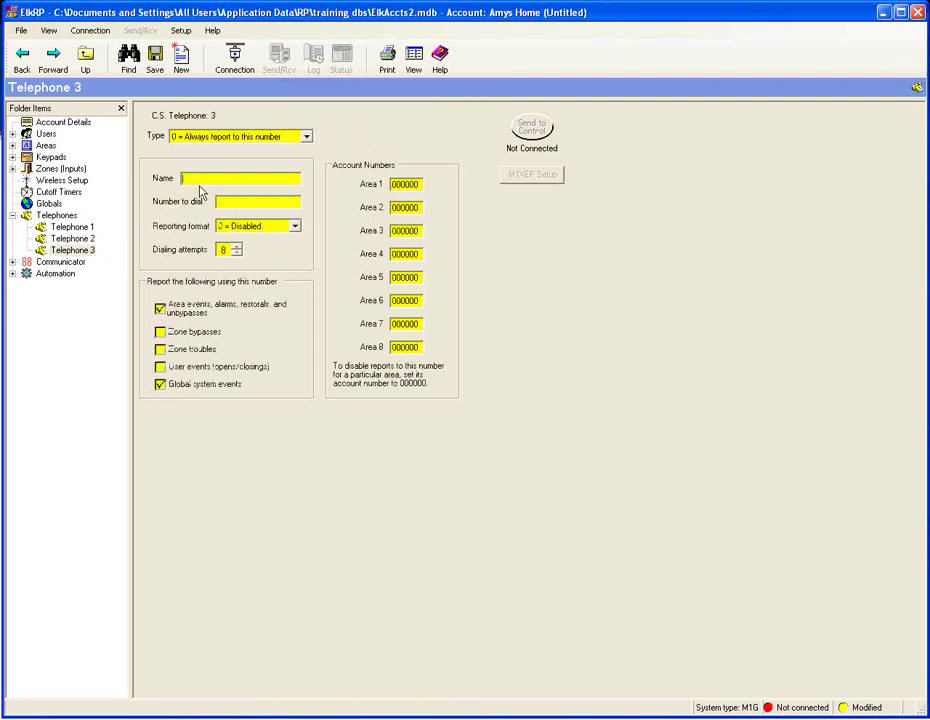
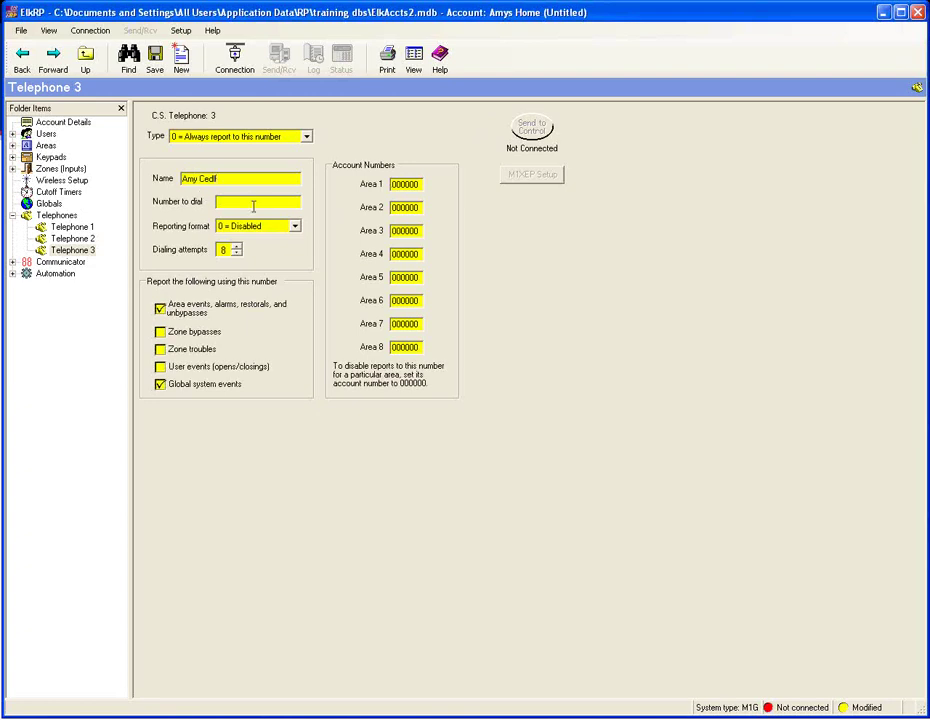
- Enter the contact's name and dial number for Telephone 3 and choose 5 = Voice Message reporting
{"action": "key", "text": "BackSpace"}
{"action": "key", "text": "BackSpace"}
{"action": "key", "text": "BackSpace"}
{"action": "left_click", "coordinate": [296, 228]}
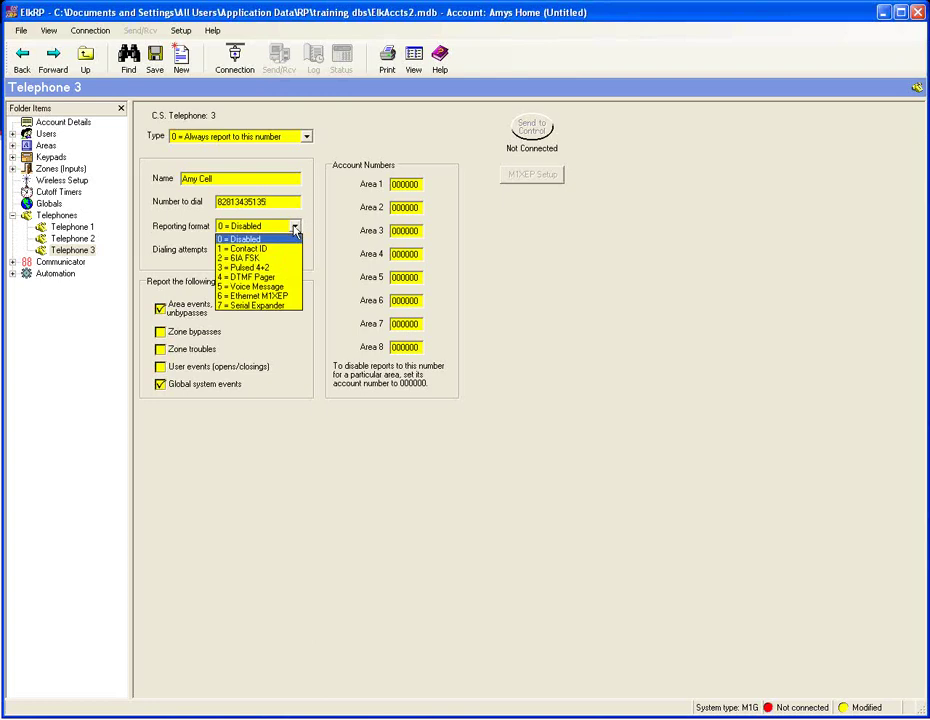
{"action": "left_click", "coordinate": [293, 288]}
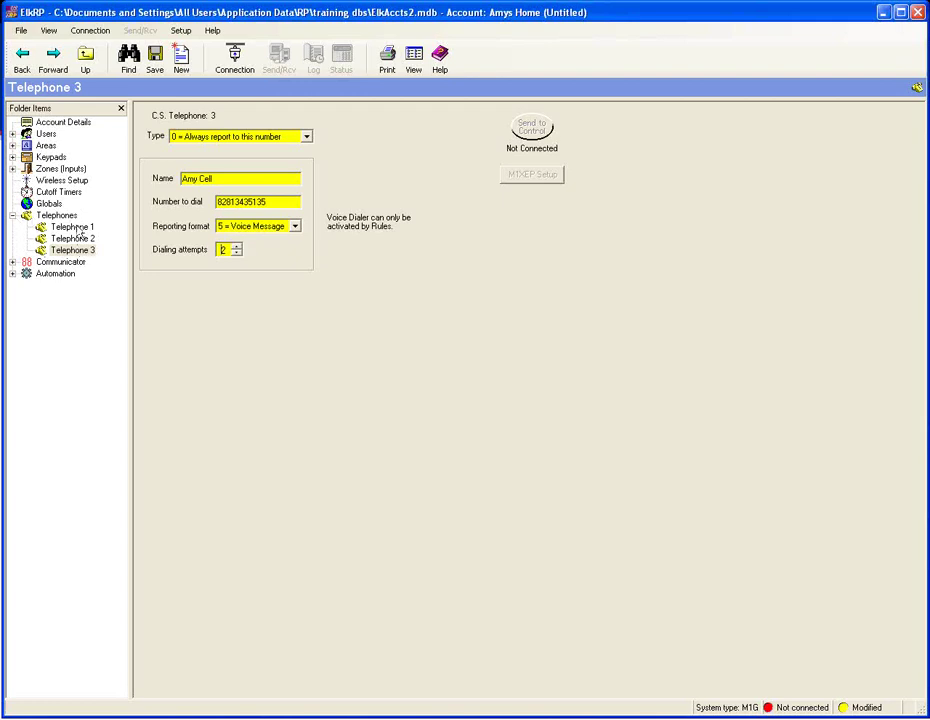
- Show Telephone 1's read-only settings and expand the Communicator report code categories
{"action": "left_click", "coordinate": [76, 228]}
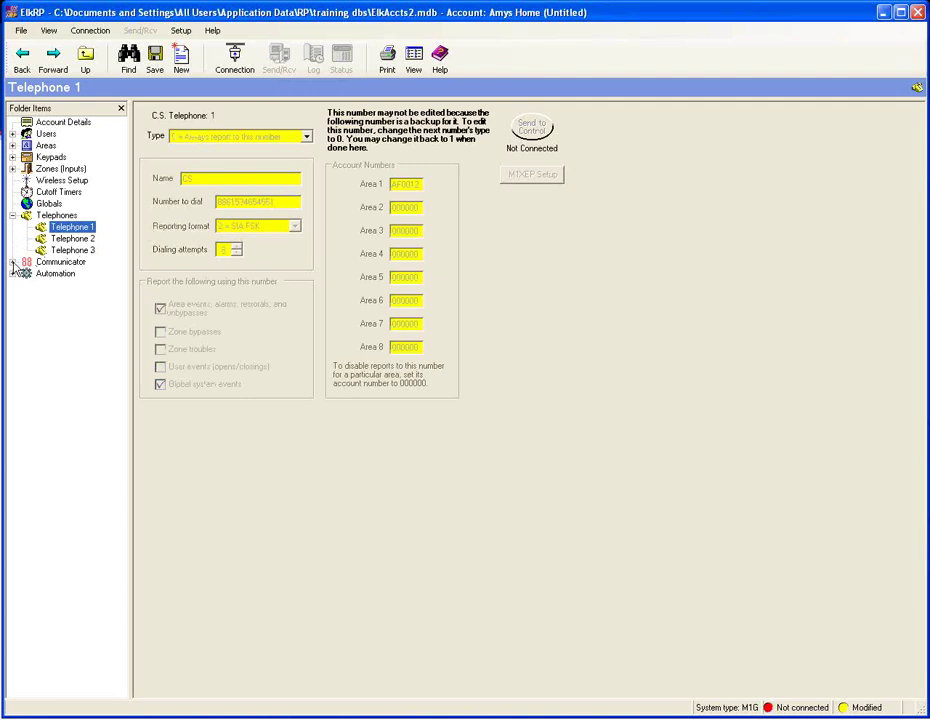
{"action": "left_click", "coordinate": [13, 262]}
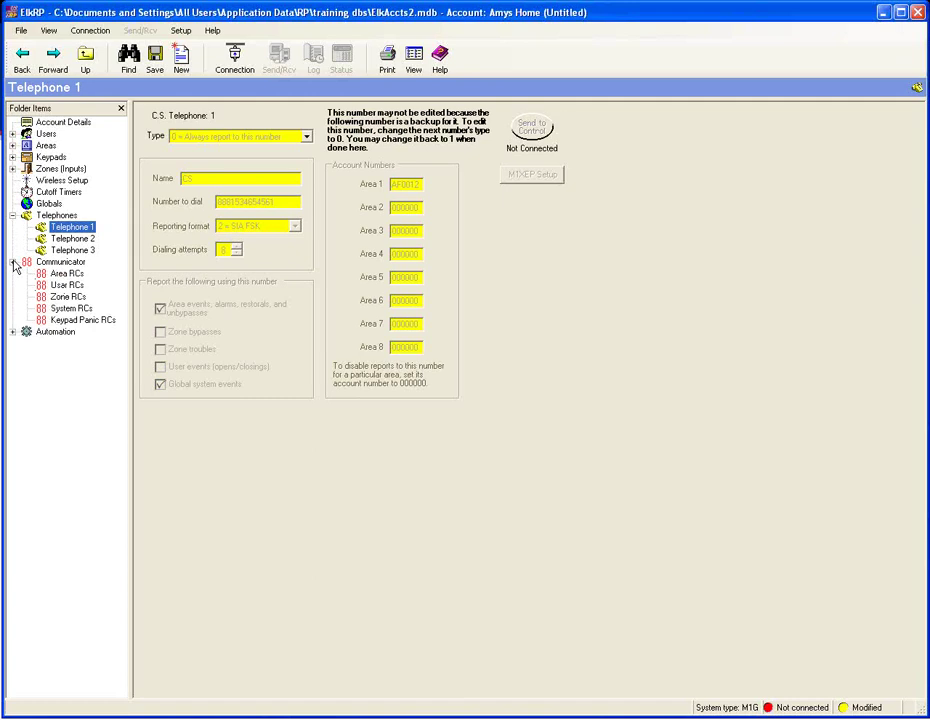
- Change Zone 016's Alarm Pulse report code to 00 in the Zone RCs table
{"action": "left_click", "coordinate": [66, 297]}
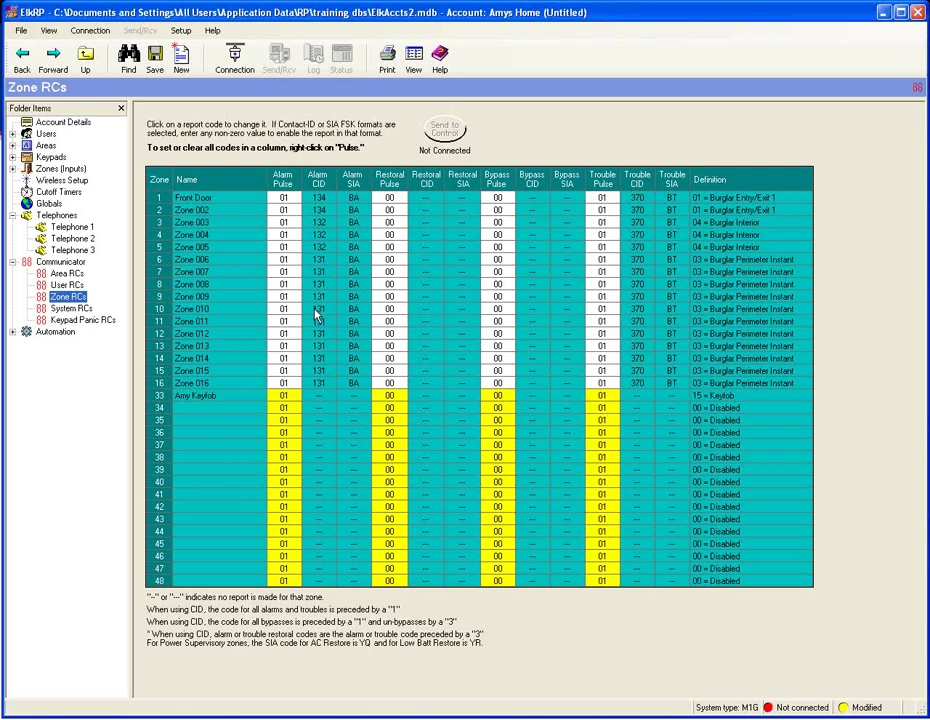
{"action": "left_click", "coordinate": [289, 387]}
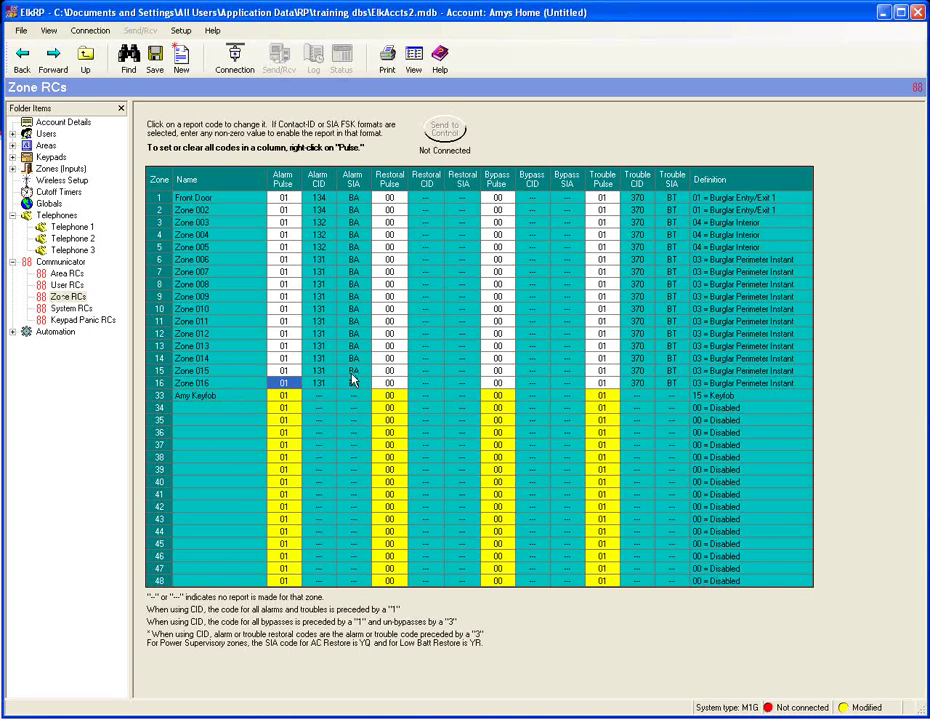
{"action": "type", "text": "00"}
{"action": "left_click", "coordinate": [289, 195]}
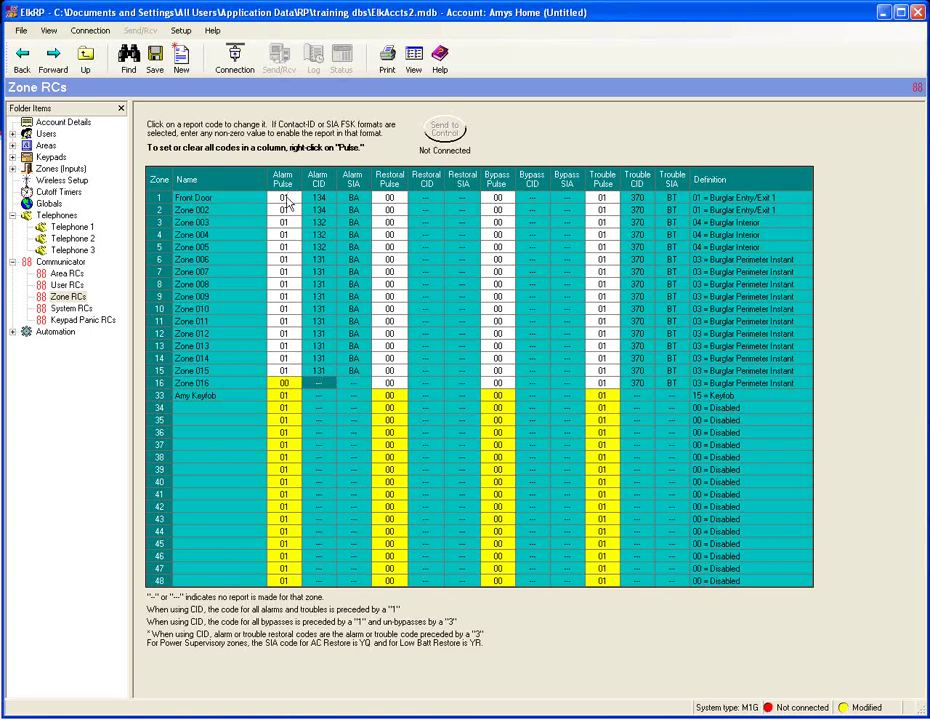
{"action": "left_click", "coordinate": [398, 200]}
- Give Area 1's Early Open report Pulse code 01, then collapse the Telephones and Communicator branches
{"action": "left_click", "coordinate": [66, 275]}
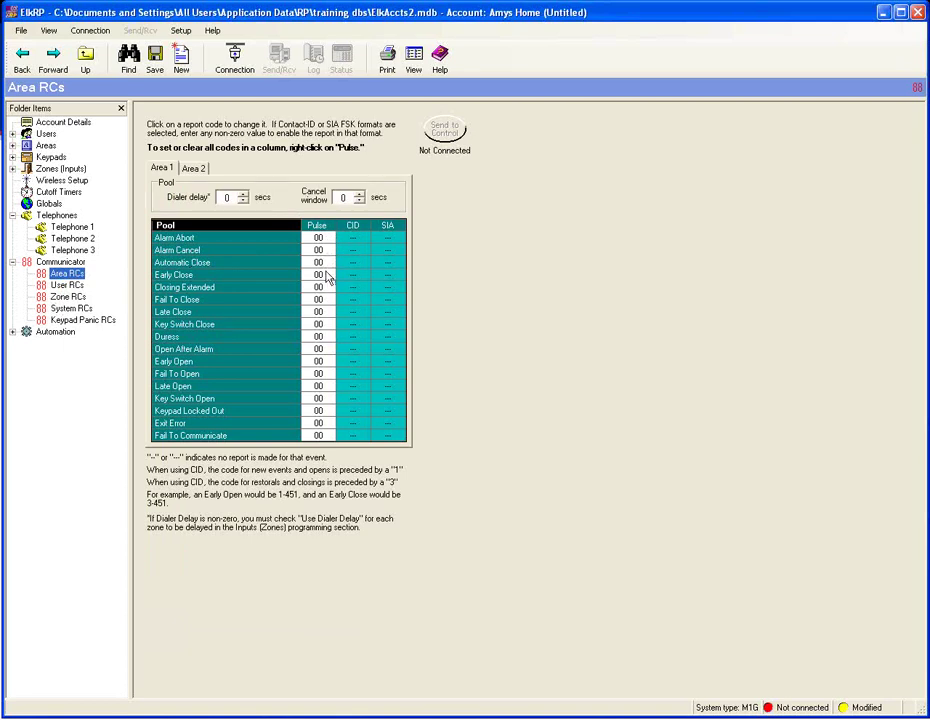
{"action": "left_click", "coordinate": [325, 362]}
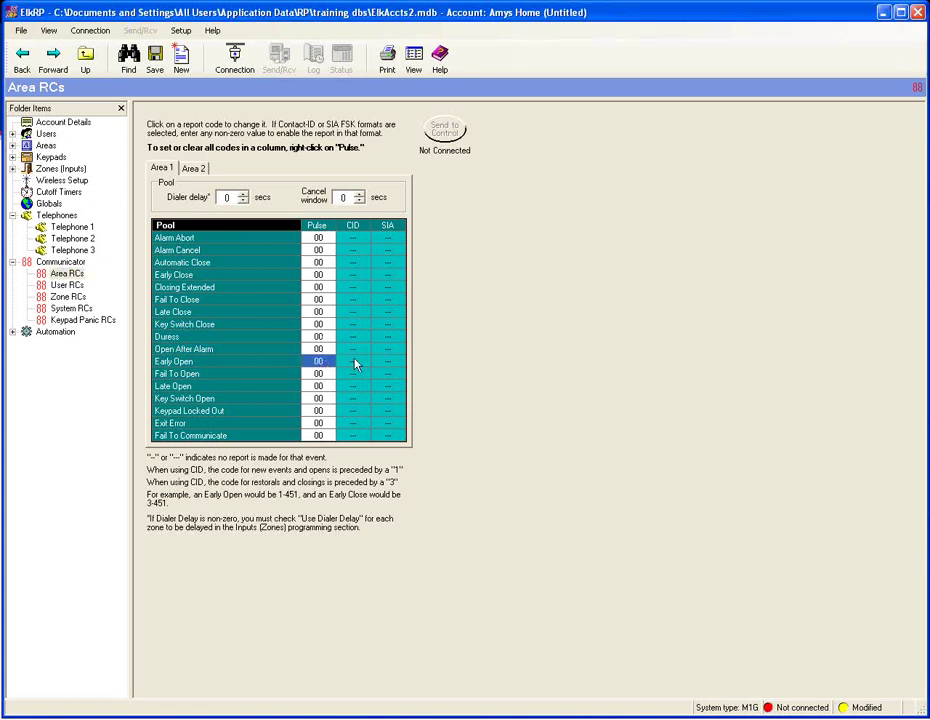
{"action": "type", "text": "01"}
{"action": "key", "text": "Return"}
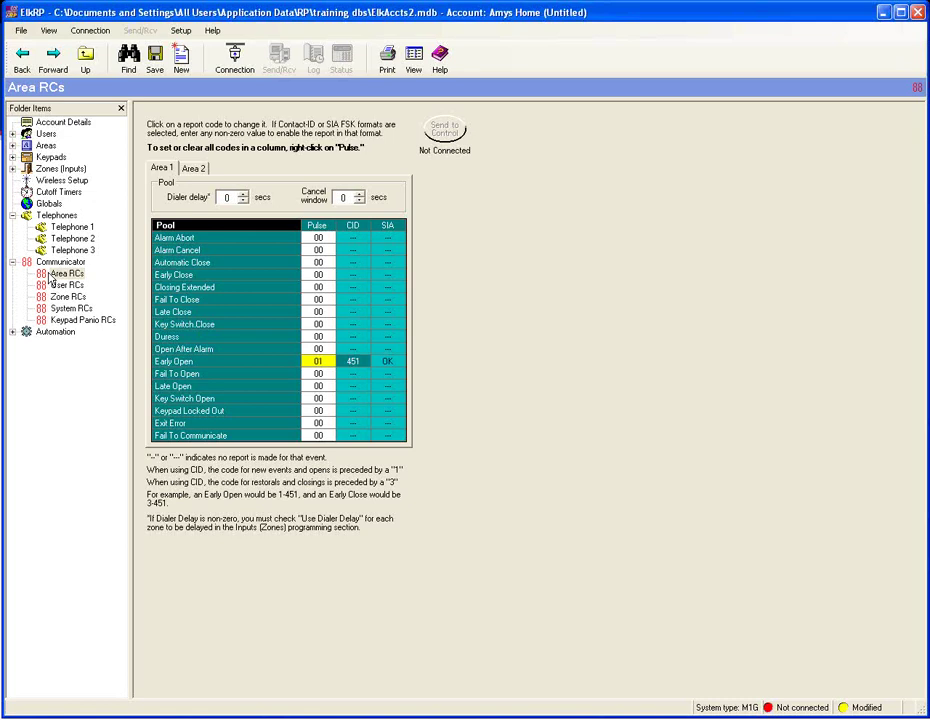
{"action": "left_click", "coordinate": [13, 215]}
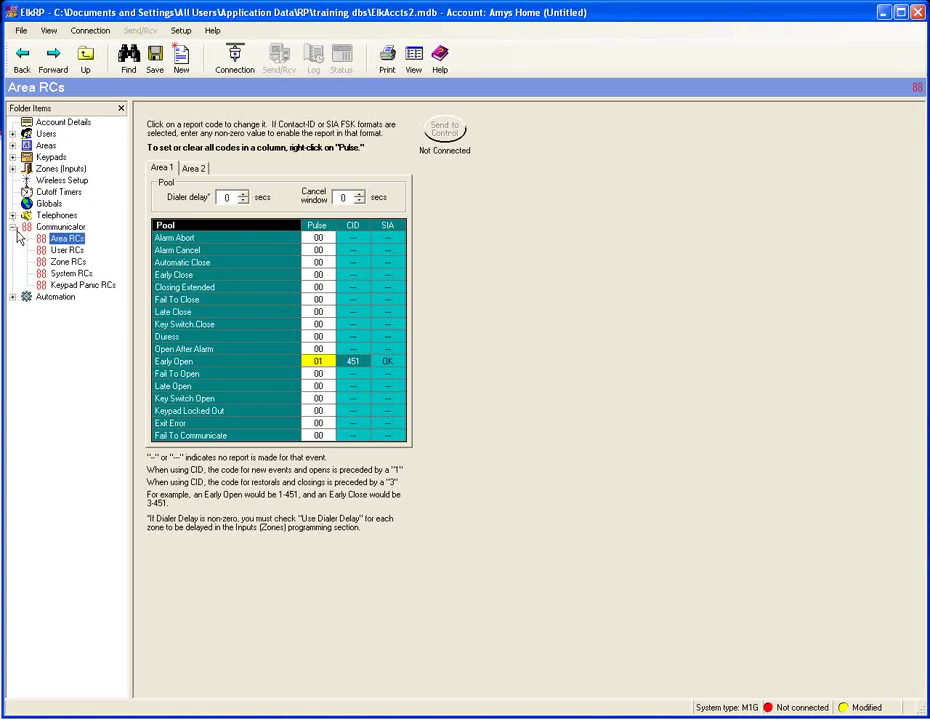
{"action": "left_click", "coordinate": [13, 227]}
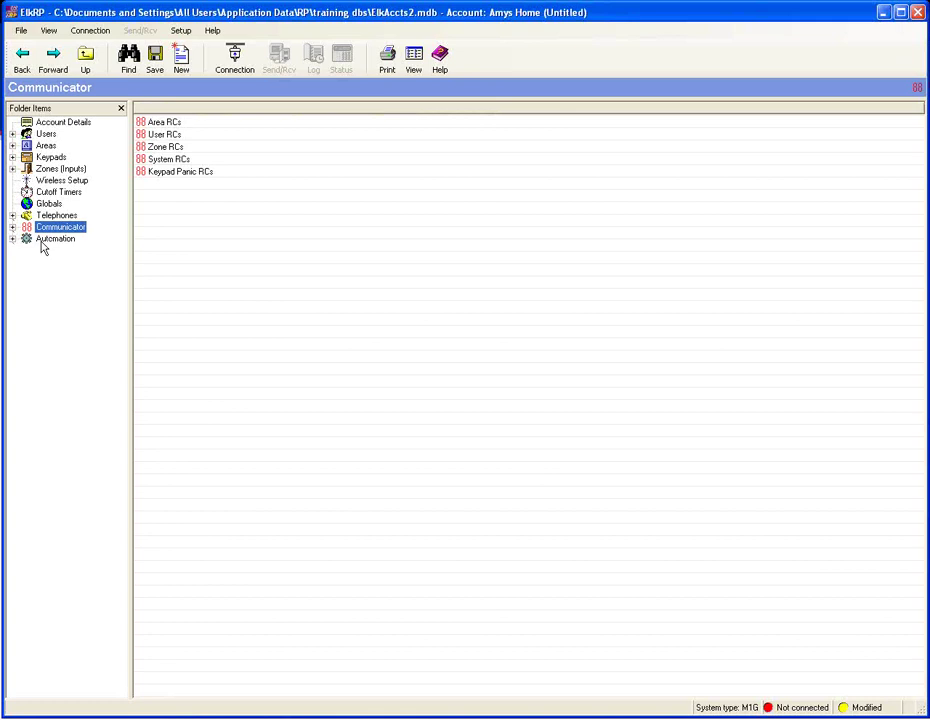
- On Keypad 02 (Garage), make F4 activate 2001 = AUTOMATION TASK 01
{"action": "left_click", "coordinate": [13, 239]}
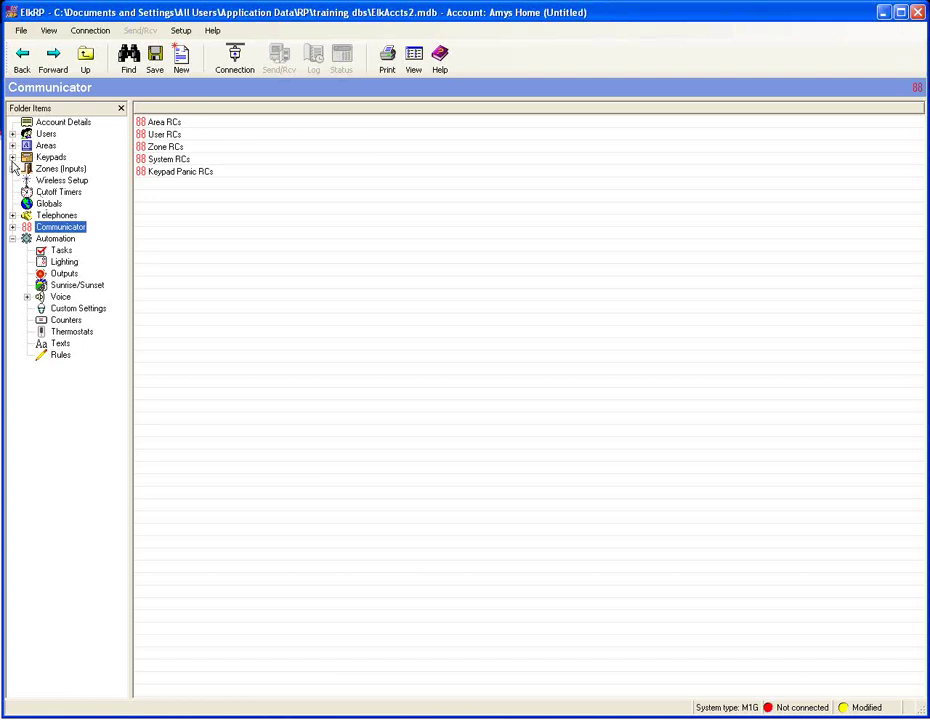
{"action": "left_click", "coordinate": [12, 157]}
{"action": "left_click", "coordinate": [64, 168]}
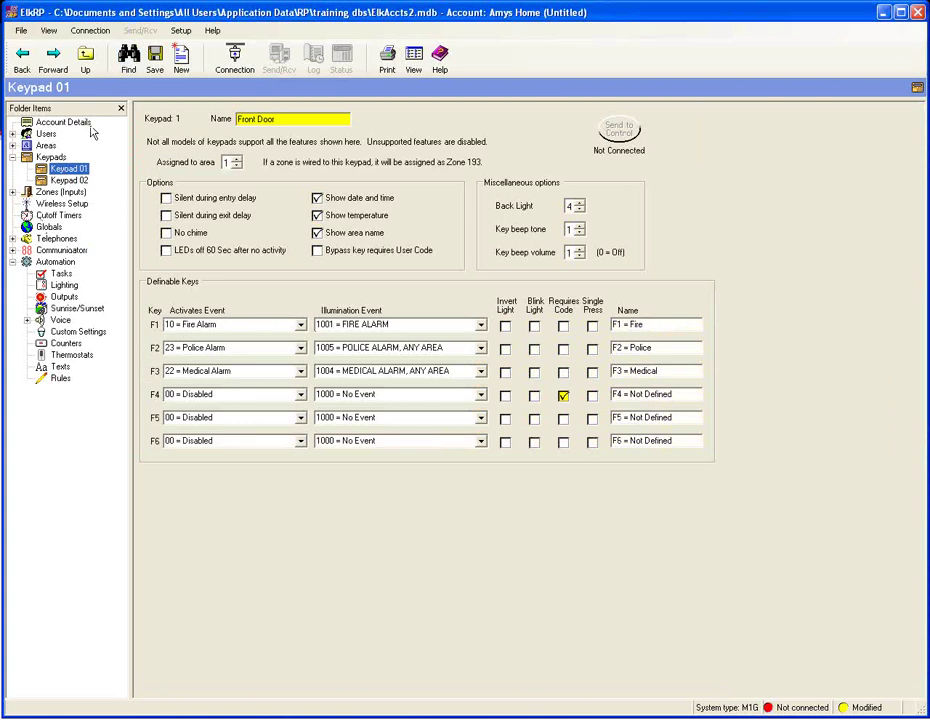
{"action": "left_click", "coordinate": [70, 180]}
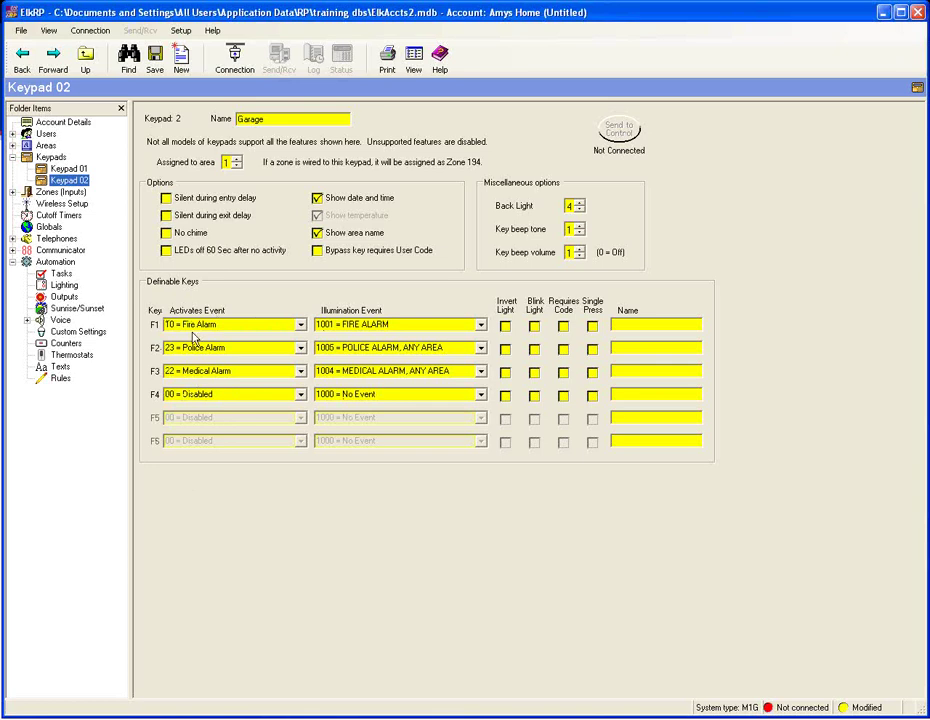
{"action": "left_click", "coordinate": [300, 394]}
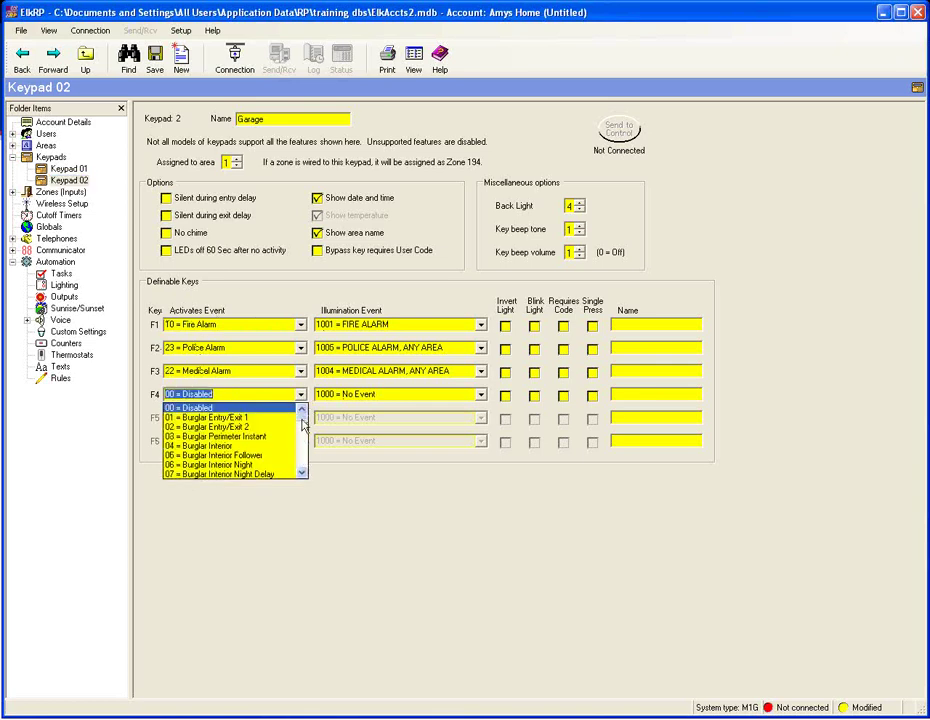
{"action": "left_click_drag", "start_coordinate": [303, 426], "coordinate": [303, 442]}
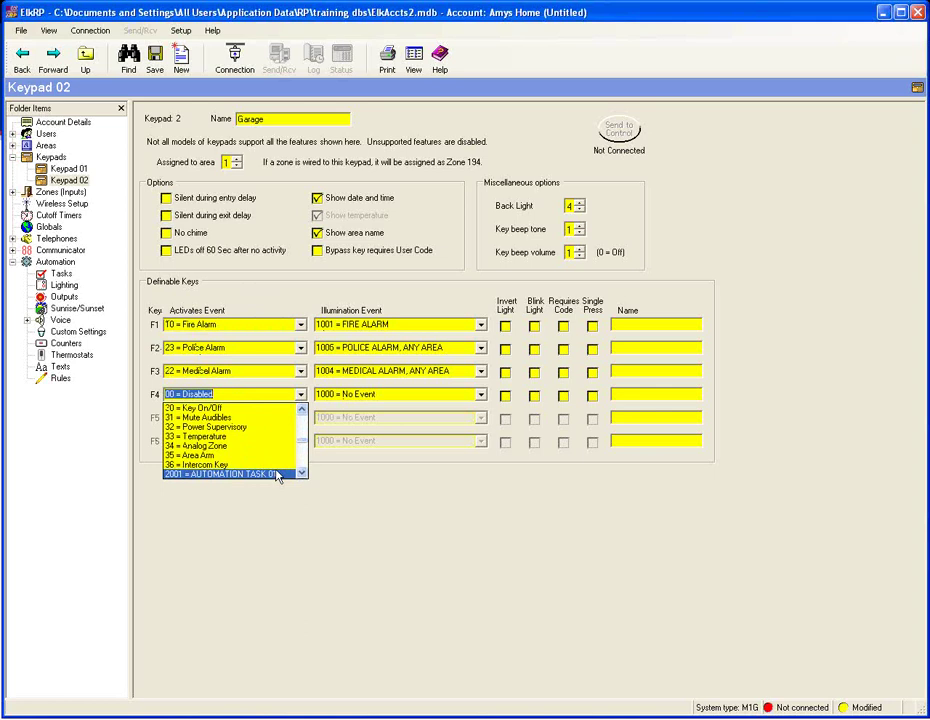
{"action": "left_click", "coordinate": [295, 473]}
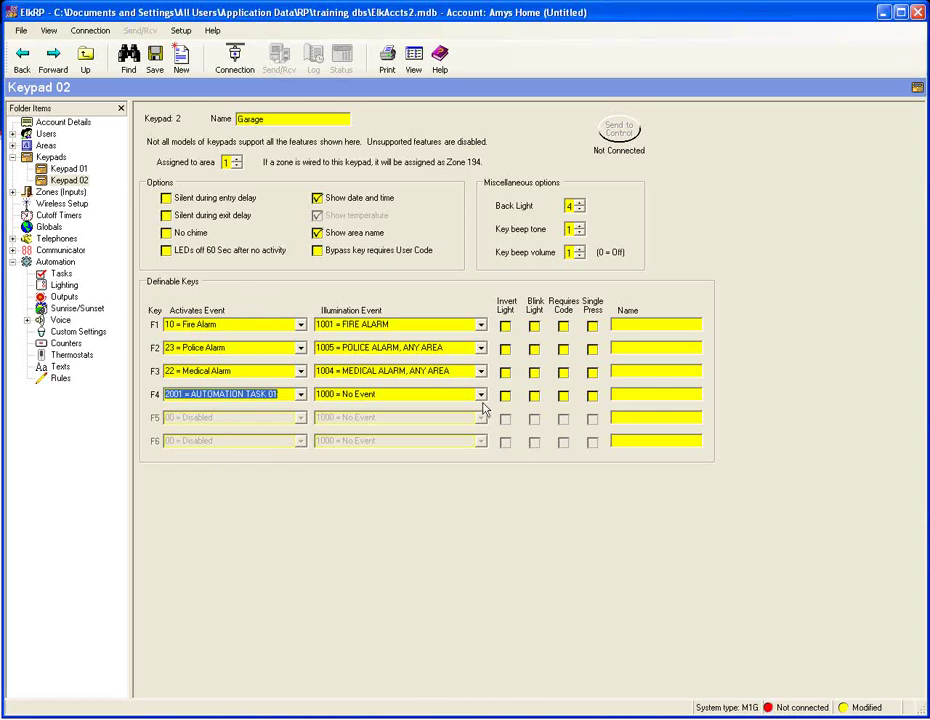
- Set F4's illumination to 4002 = ZONE 2 STATE with Blink Light ticked
{"action": "left_click", "coordinate": [480, 394]}
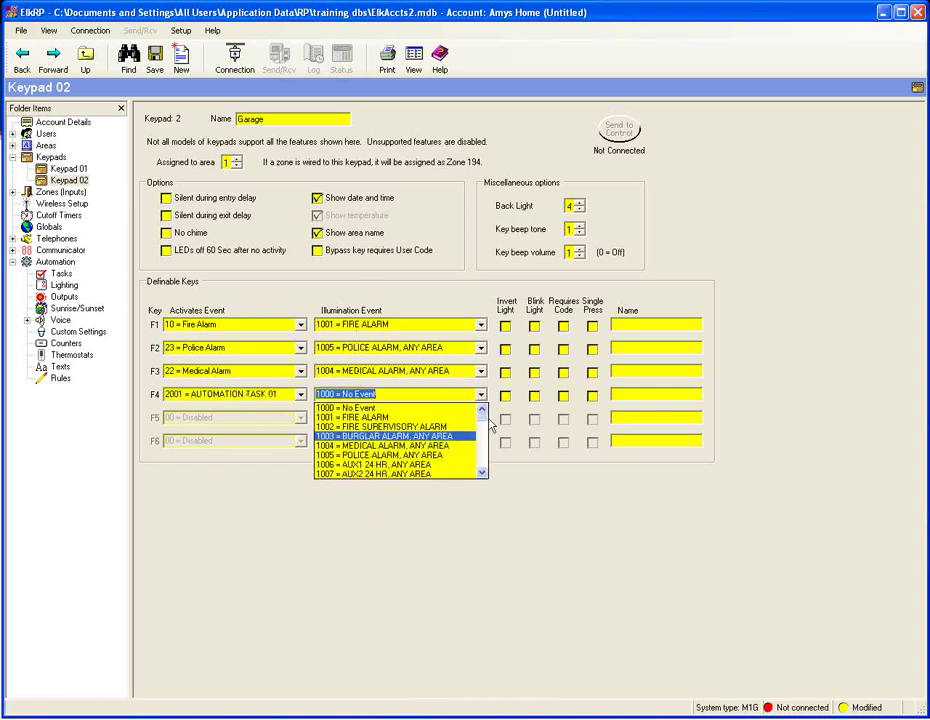
{"action": "left_click_drag", "start_coordinate": [482, 413], "coordinate": [483, 440]}
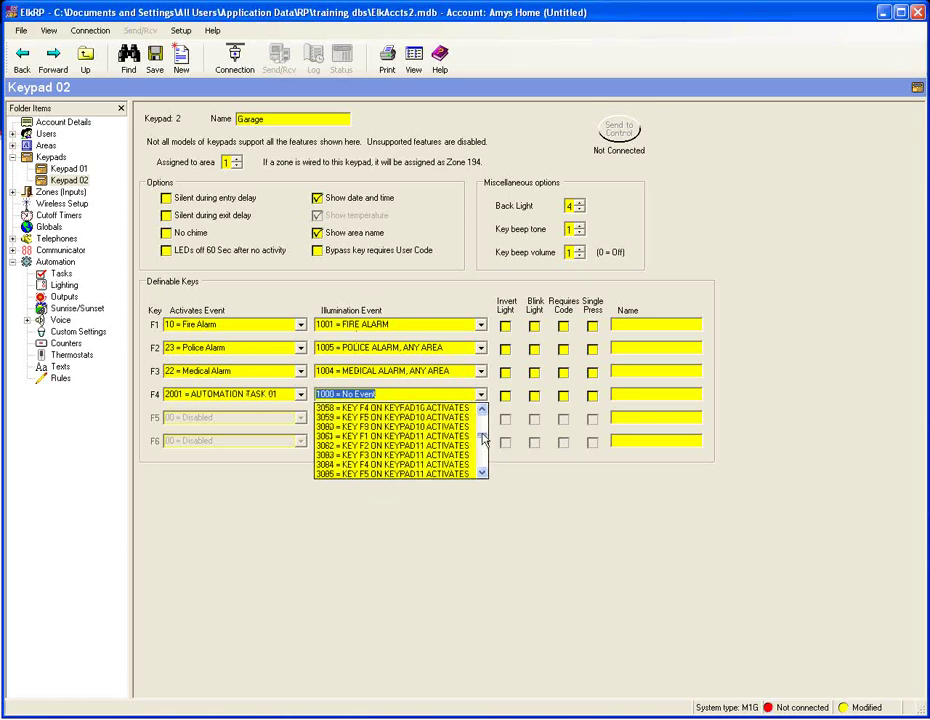
{"action": "left_click", "coordinate": [482, 472]}
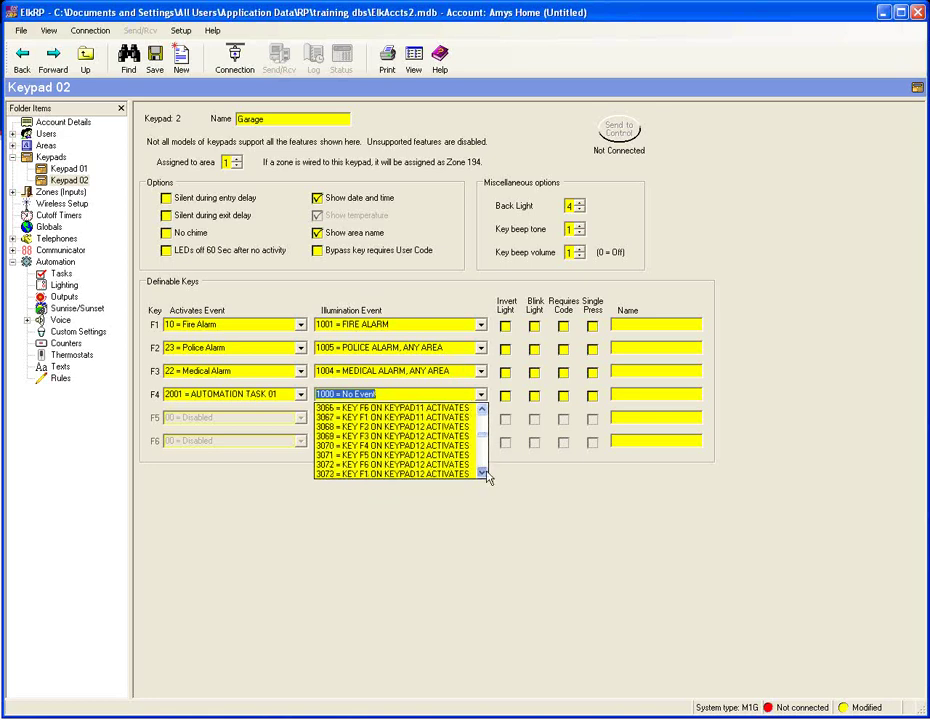
{"action": "left_click", "coordinate": [482, 472]}
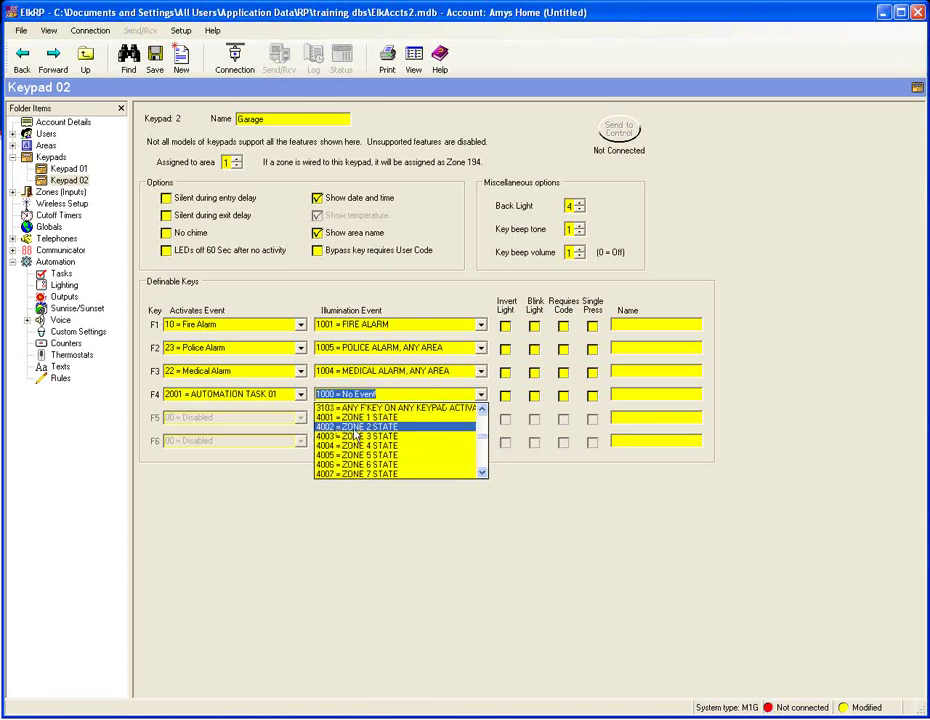
{"action": "left_click", "coordinate": [355, 428]}
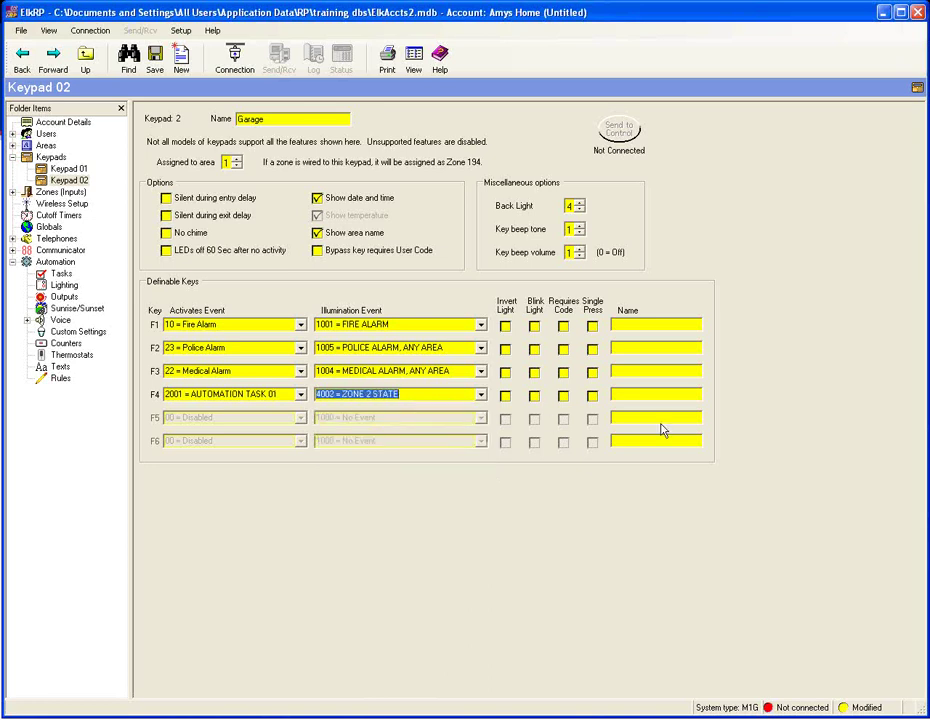
{"action": "left_click", "coordinate": [535, 396]}
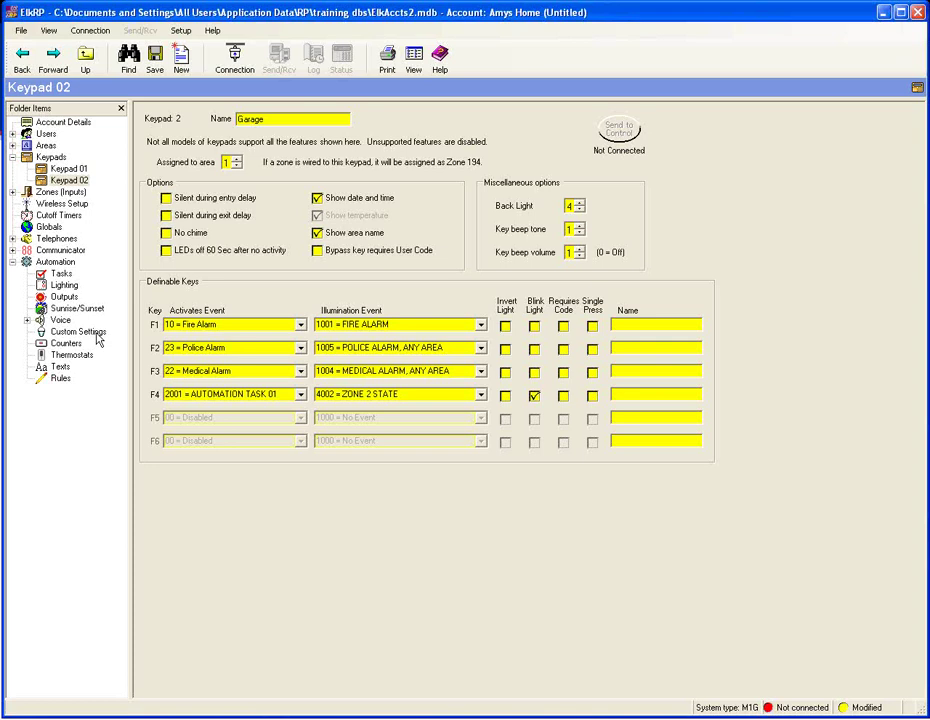
- Start a new rule in the rules editor triggered exactly at sunset
{"action": "left_click", "coordinate": [60, 380]}
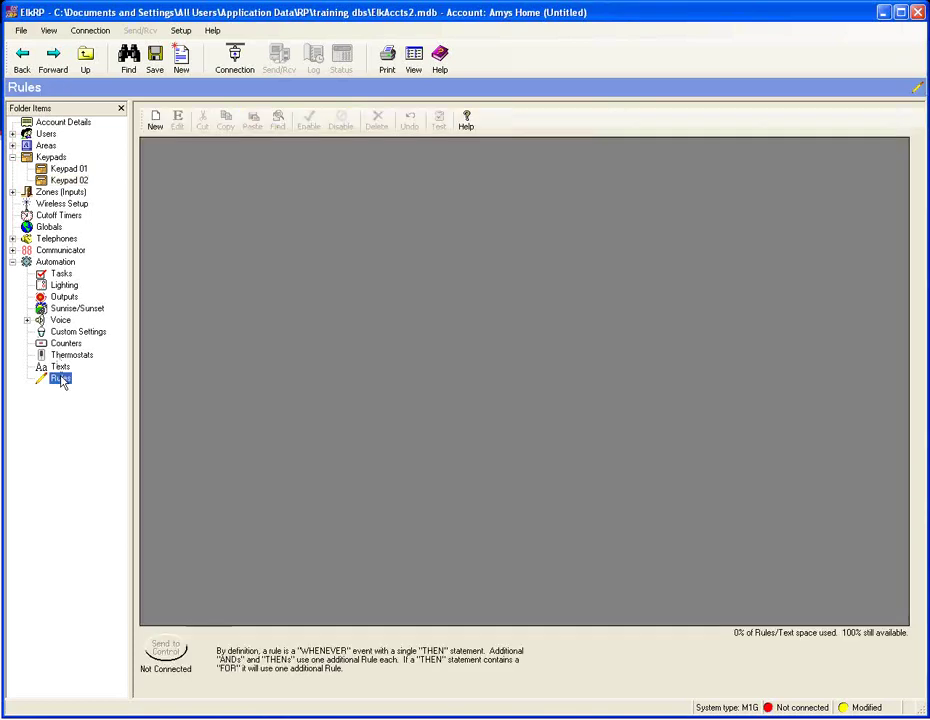
{"action": "left_click", "coordinate": [155, 122]}
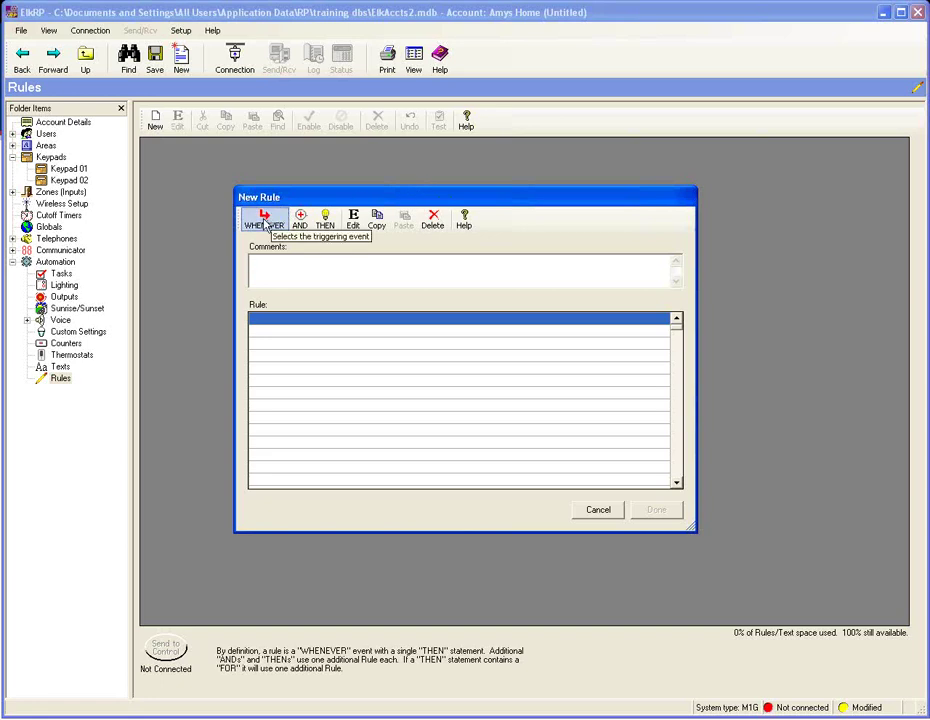
{"action": "left_click", "coordinate": [265, 222]}
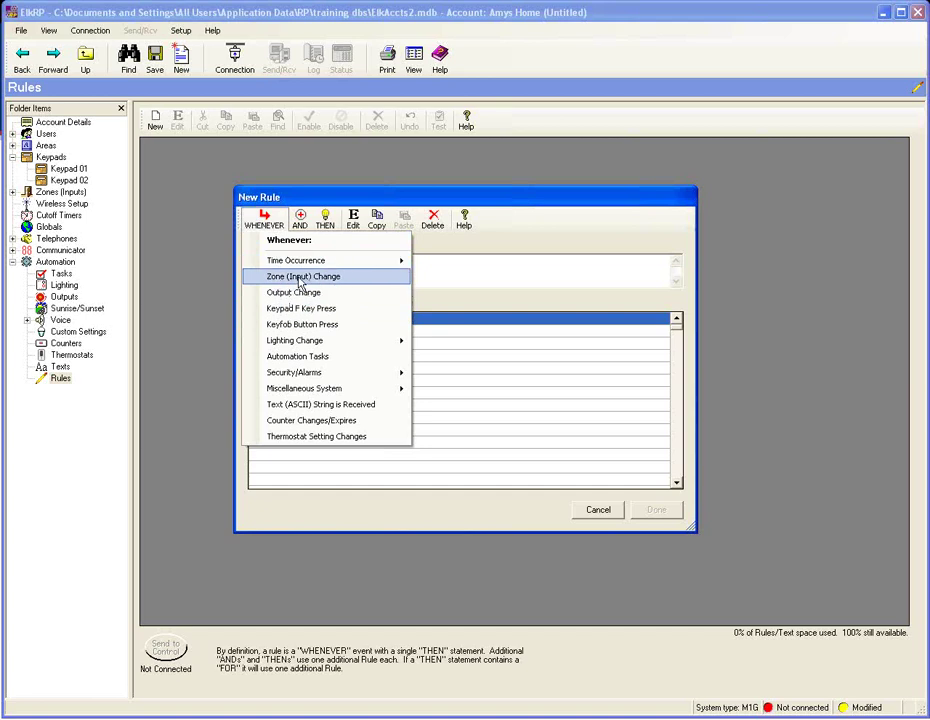
{"action": "mouse_move", "coordinate": [306, 266]}
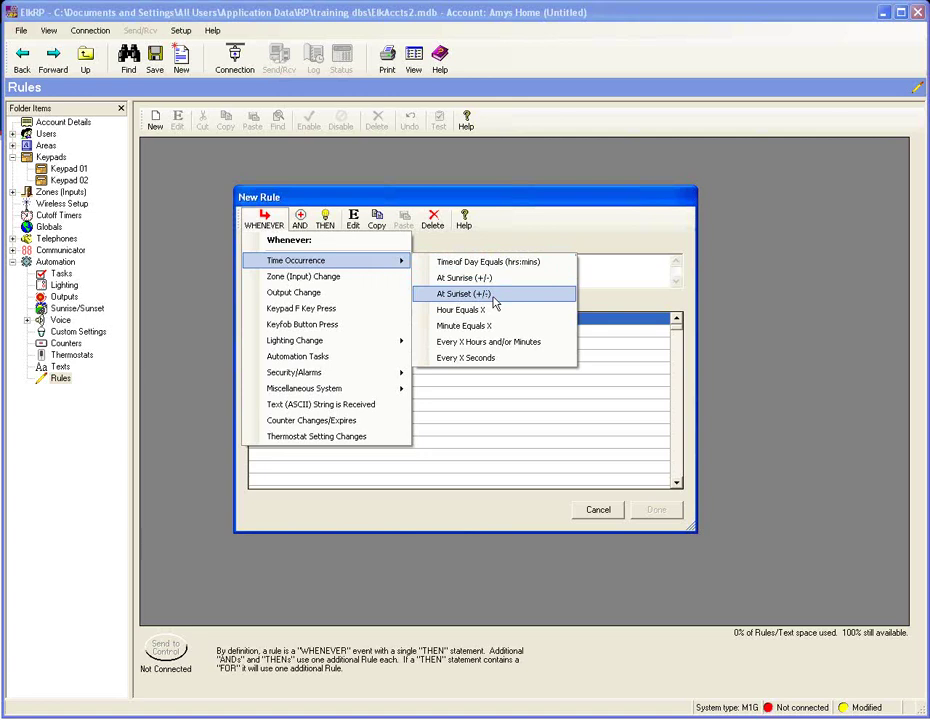
{"action": "left_click", "coordinate": [495, 302]}
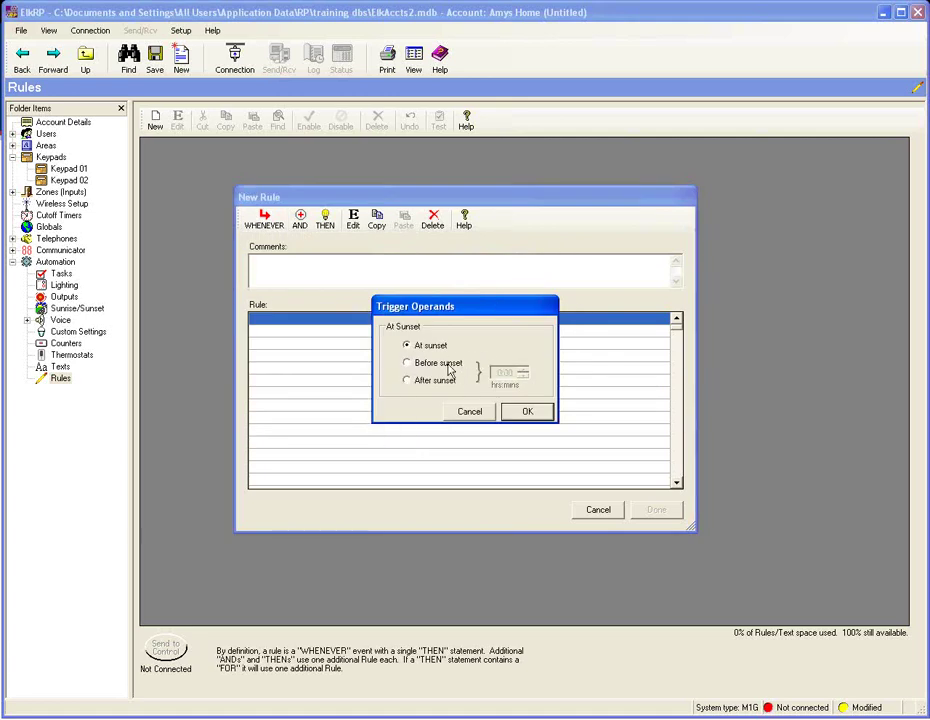
{"action": "left_click", "coordinate": [533, 413]}
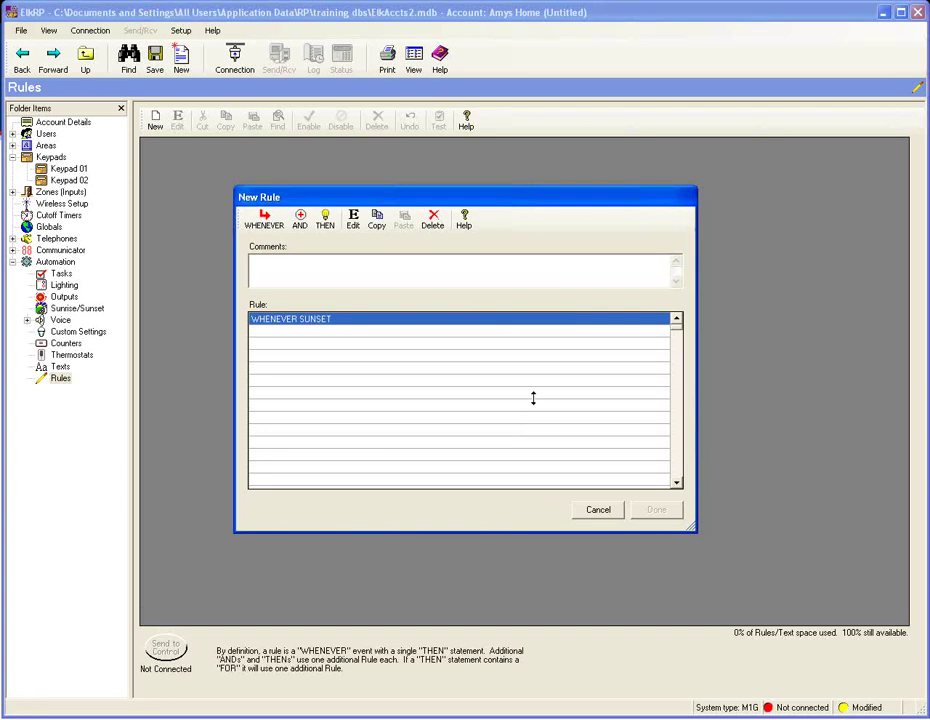
- Add the action turning individual light Light01 on and save it as rule 1
{"action": "left_click", "coordinate": [324, 220]}
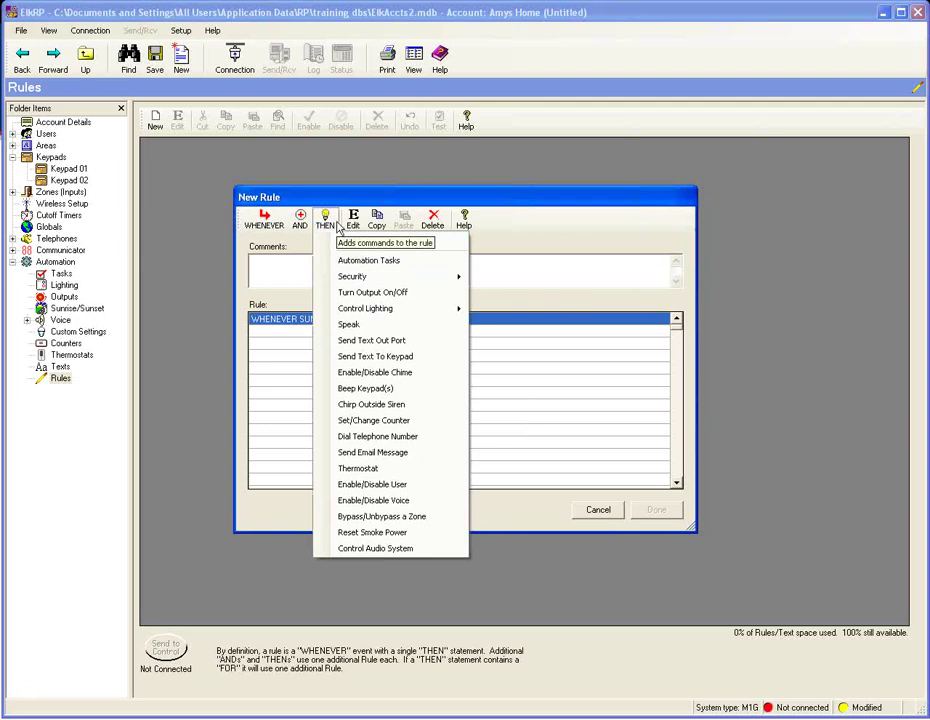
{"action": "mouse_move", "coordinate": [396, 312]}
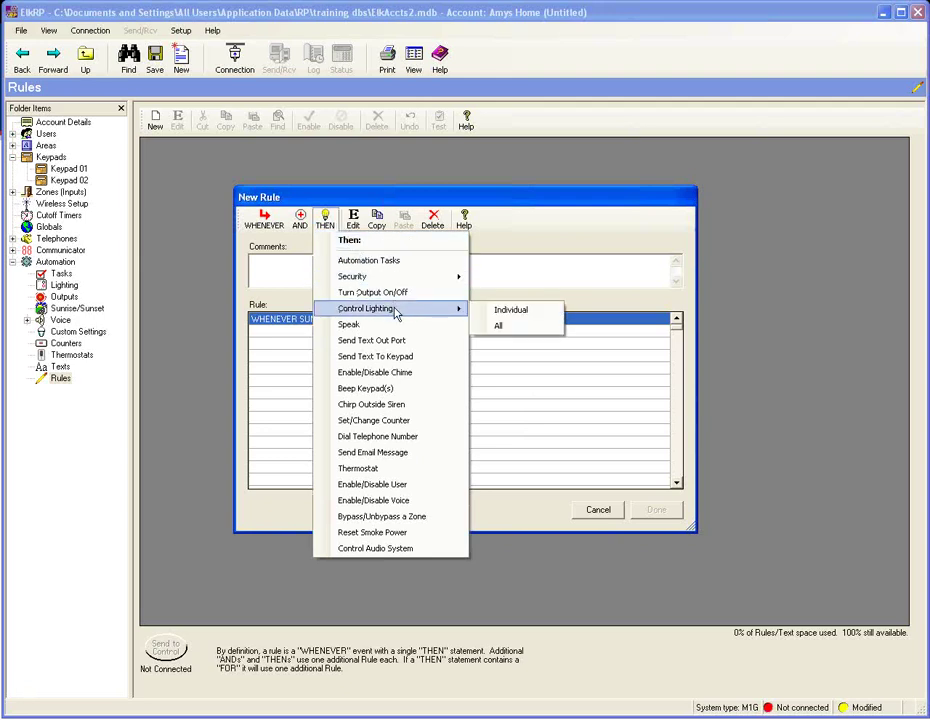
{"action": "left_click", "coordinate": [505, 312]}
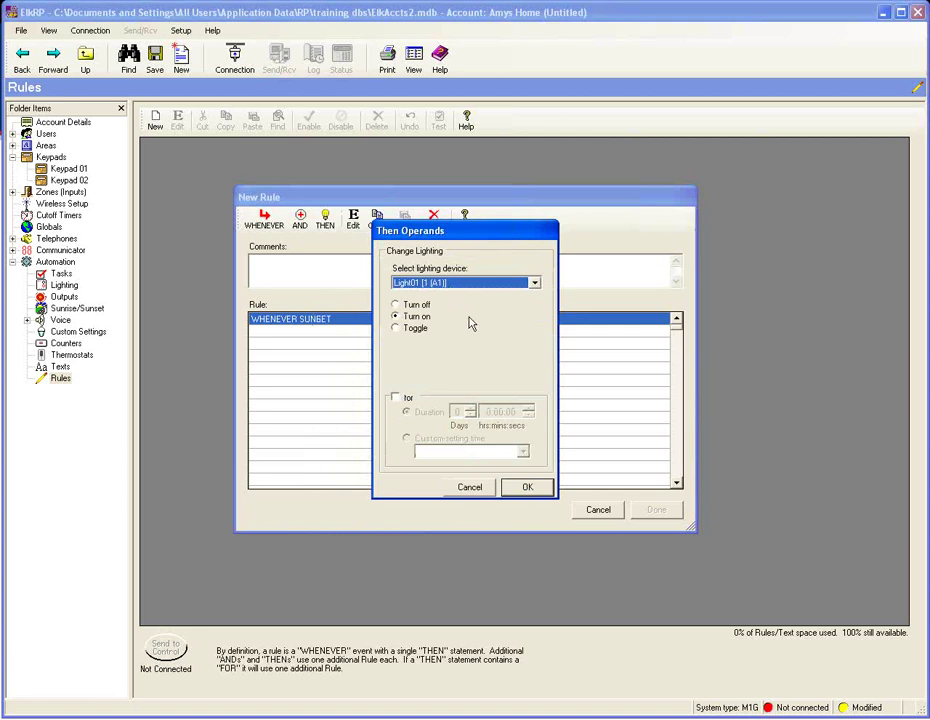
{"action": "left_click", "coordinate": [528, 489]}
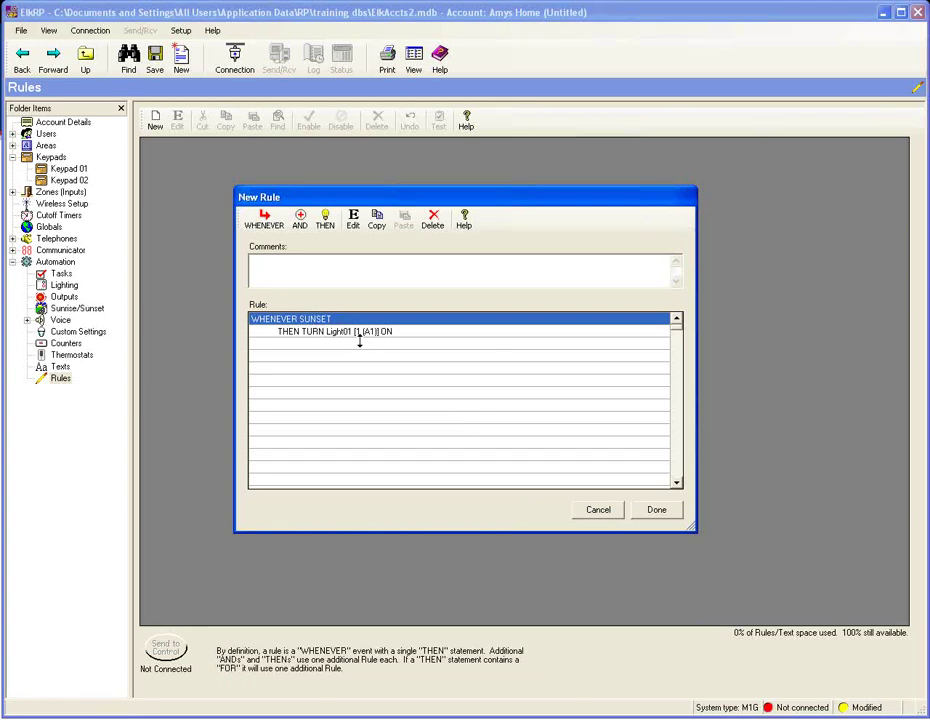
{"action": "left_click", "coordinate": [657, 510]}
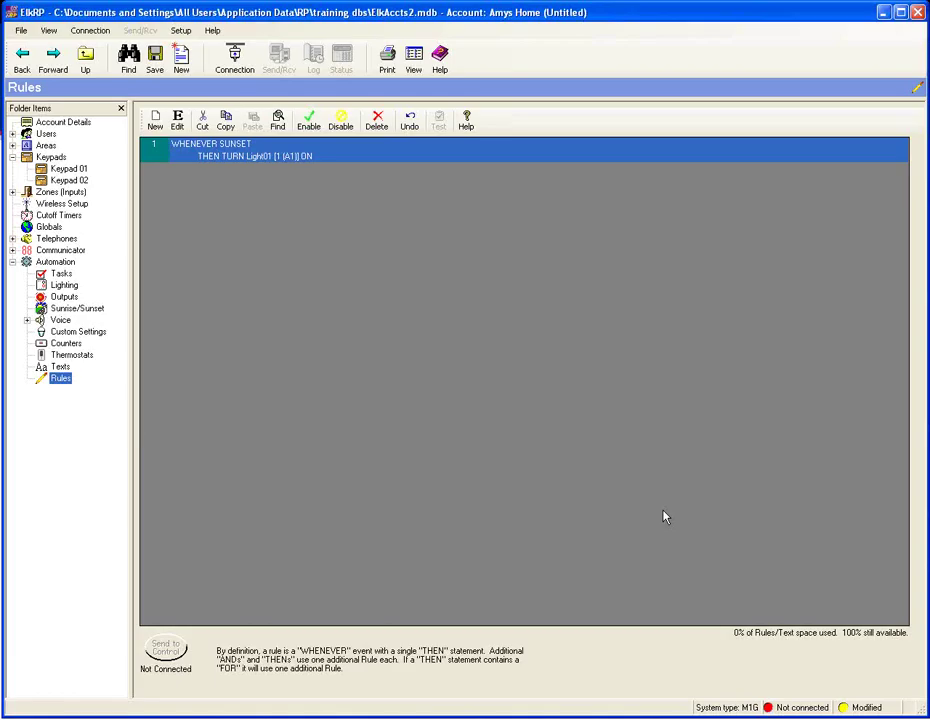
{"action": "left_click", "coordinate": [80, 309]}
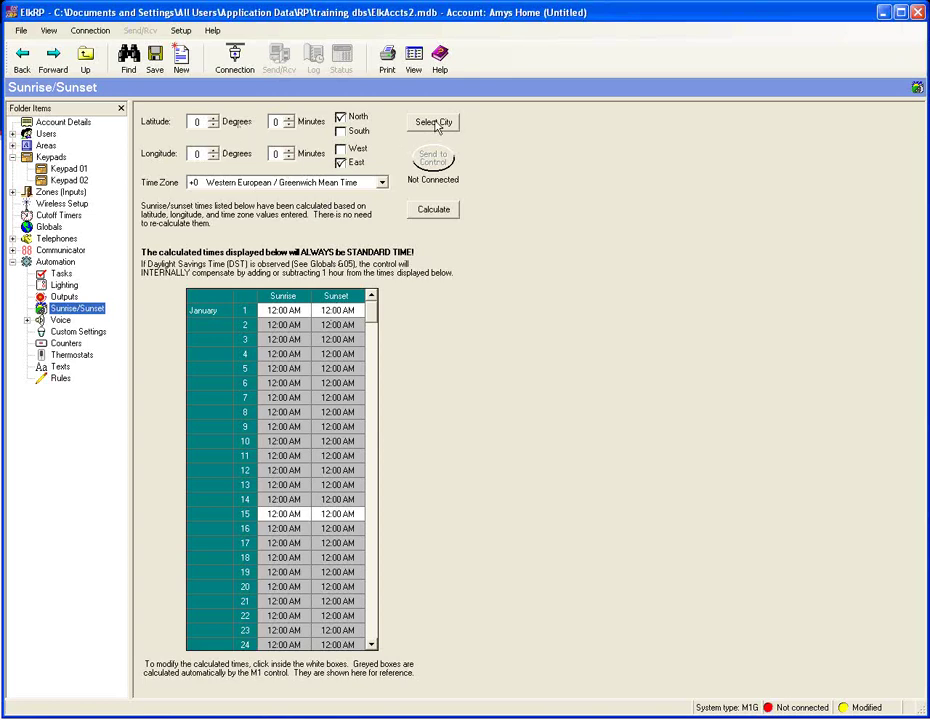
- Set the Sunrise/Sunset location to Birmingham, Alabama, applying its coordinates and time zone
{"action": "left_click", "coordinate": [436, 124]}
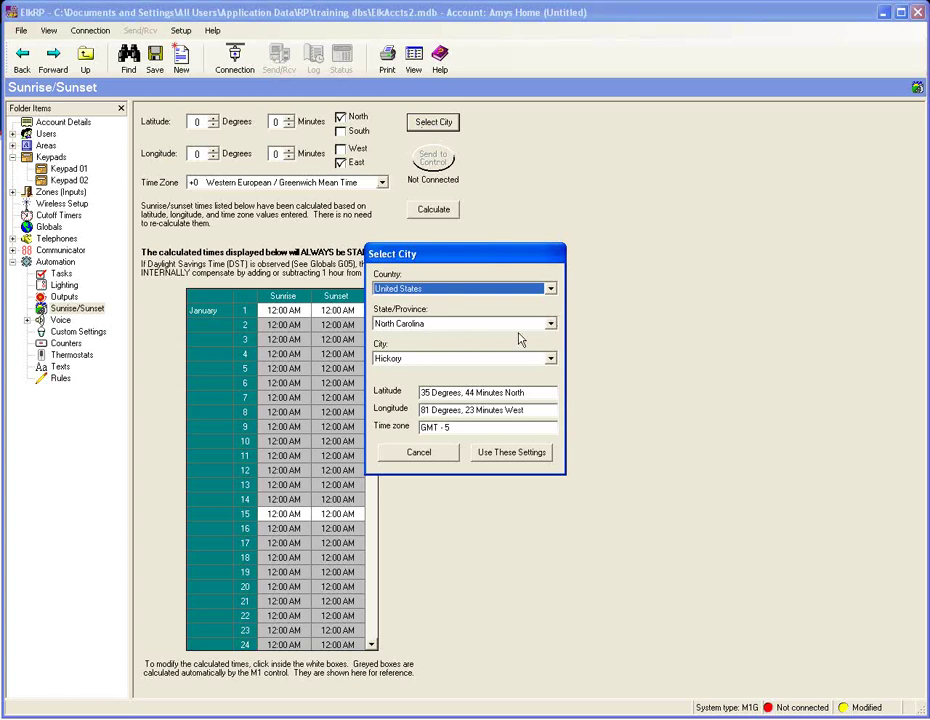
{"action": "left_click", "coordinate": [550, 324]}
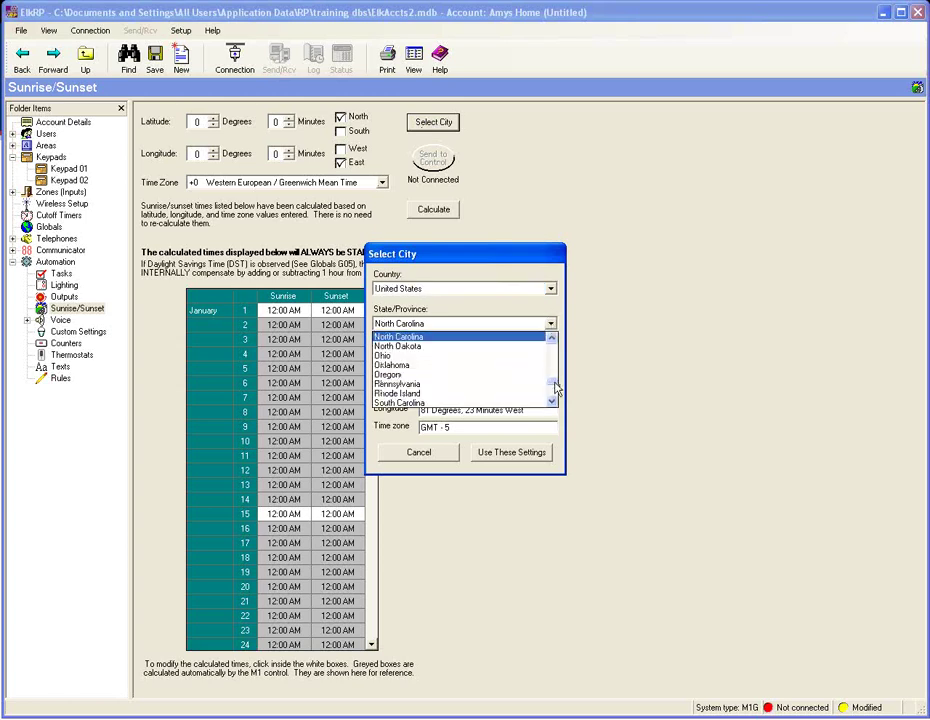
{"action": "scroll", "coordinate": [550, 342], "scroll_direction": "up", "scroll_amount": 10}
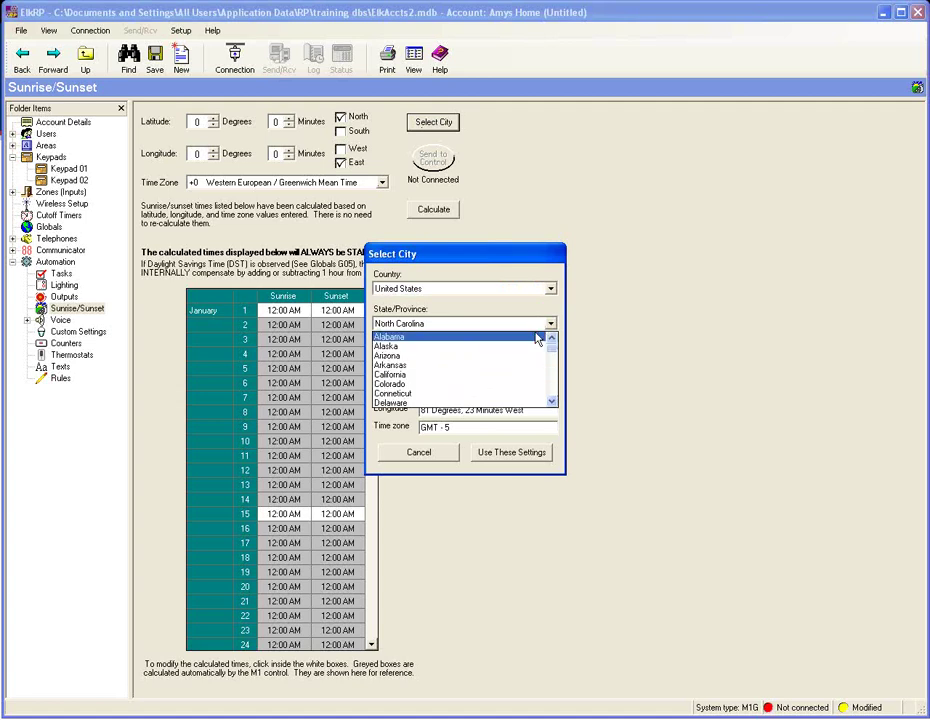
{"action": "left_click", "coordinate": [478, 339]}
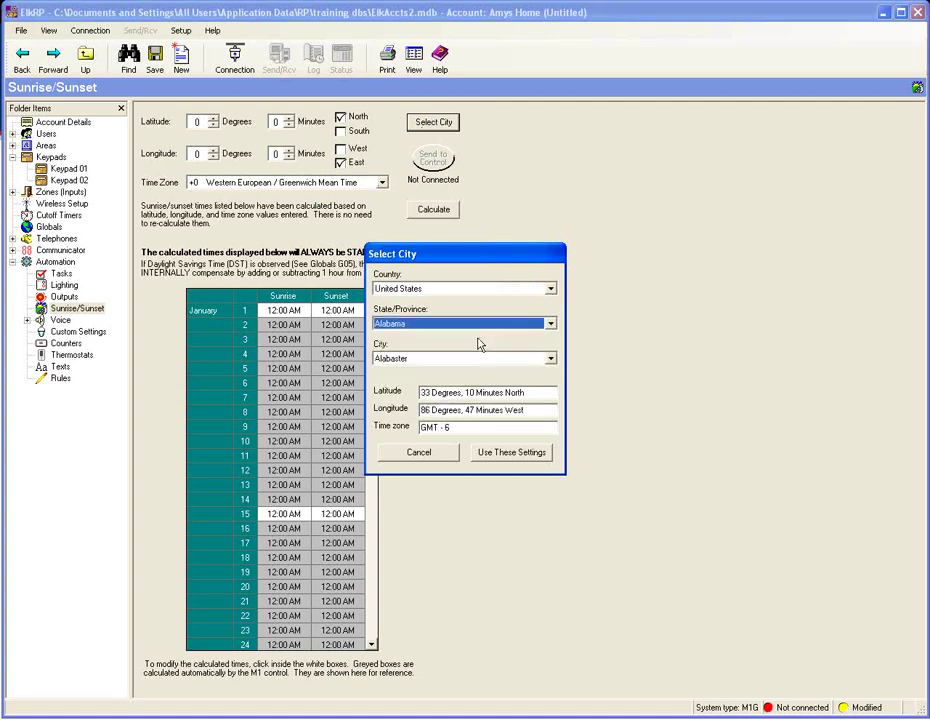
{"action": "left_click", "coordinate": [550, 358]}
{"action": "left_click", "coordinate": [552, 430]}
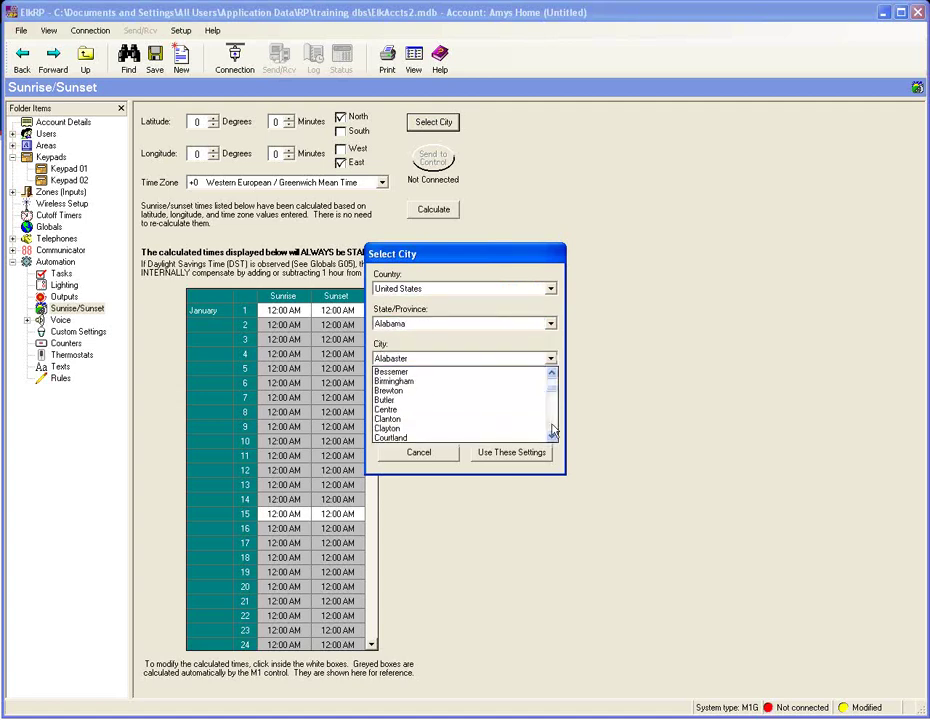
{"action": "left_click", "coordinate": [552, 430]}
{"action": "left_click_drag", "start_coordinate": [554, 394], "coordinate": [553, 388]}
{"action": "left_click", "coordinate": [434, 383]}
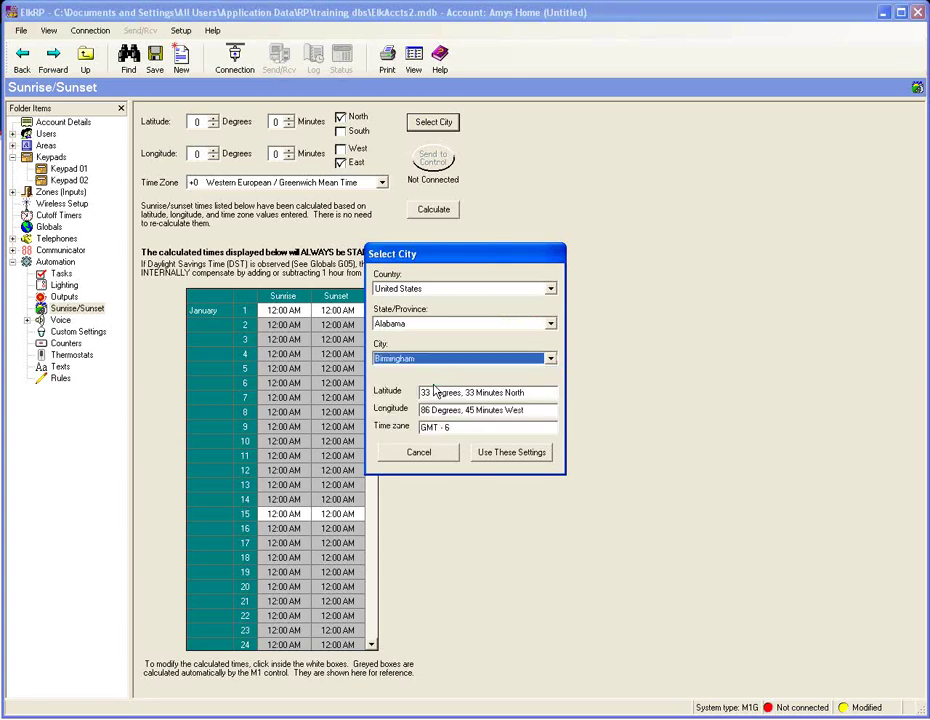
{"action": "left_click", "coordinate": [512, 451]}
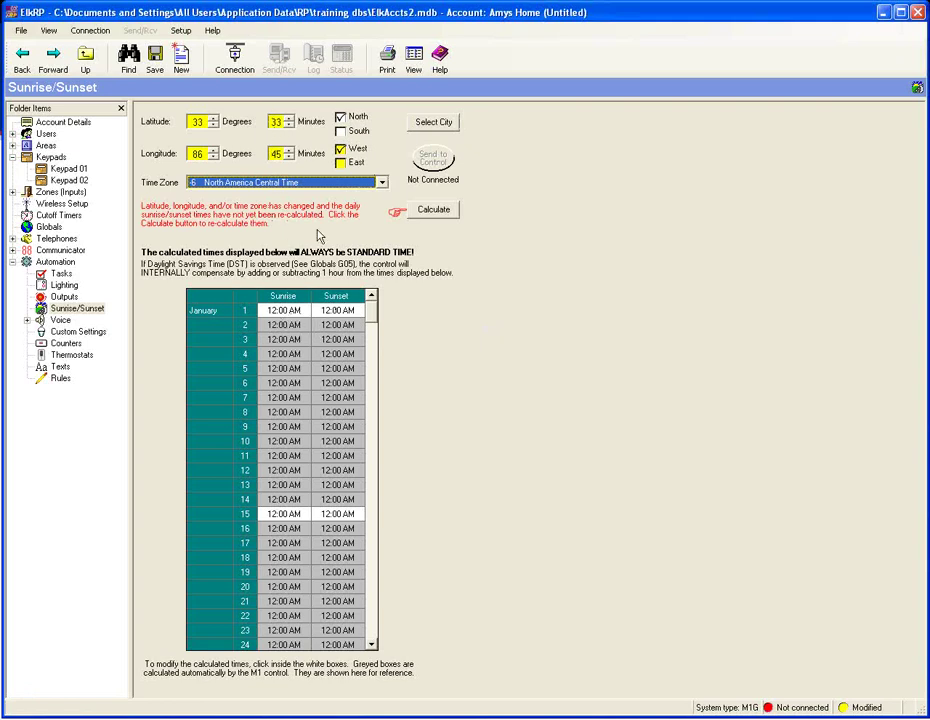
- Calculate the daily sunrise and sunset times and start a new rule from the rules list
{"action": "left_click", "coordinate": [443, 214]}
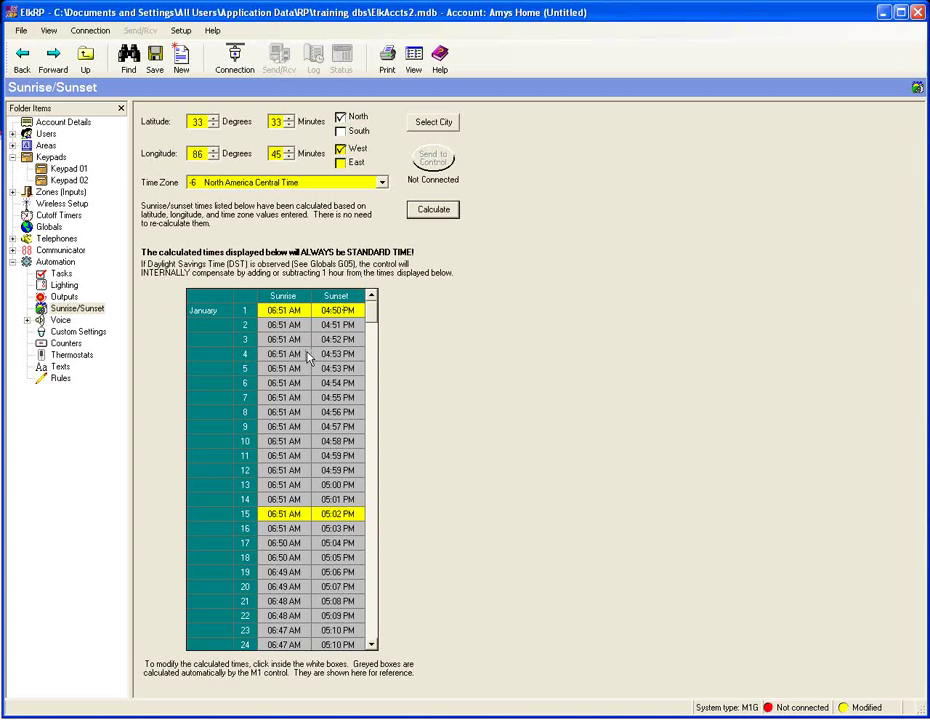
{"action": "left_click", "coordinate": [60, 379]}
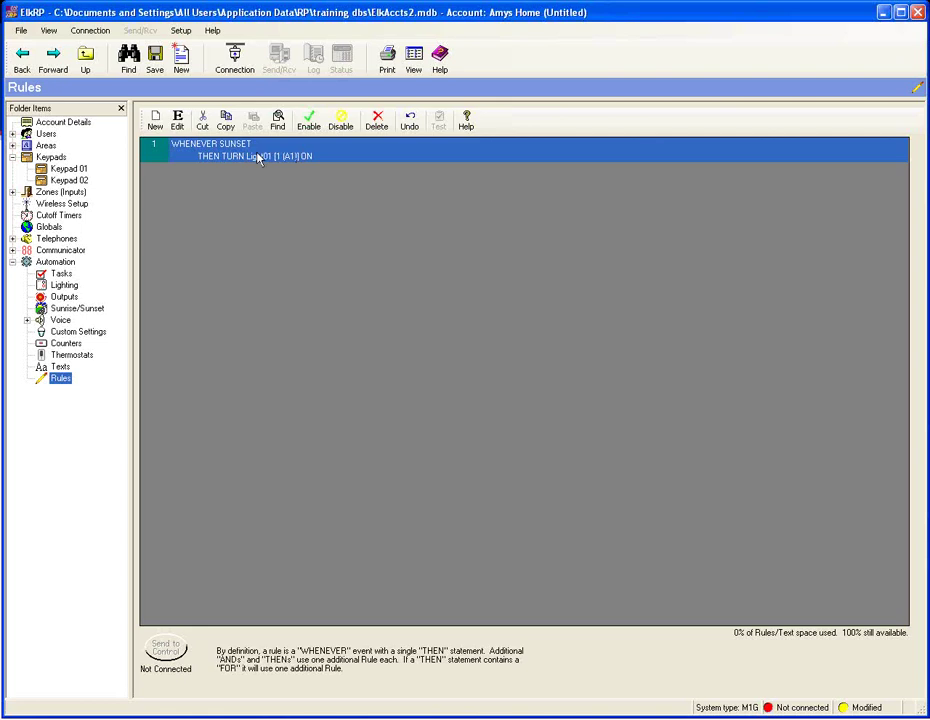
{"action": "left_click", "coordinate": [156, 125]}
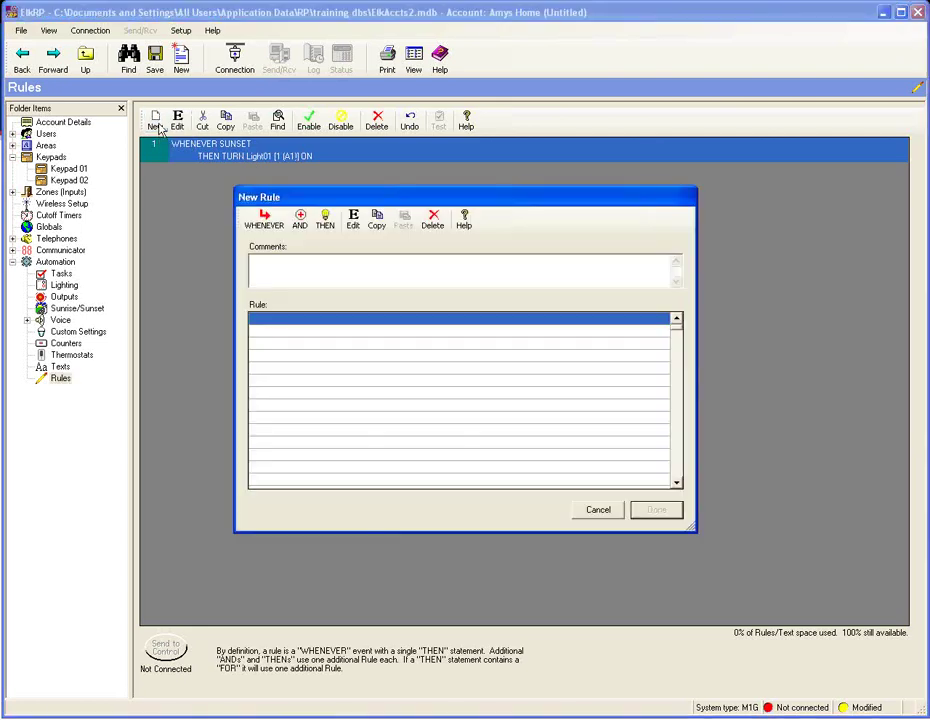
- Trigger the new rule whenever Pool (Area 1) is Armed Night Instant
{"action": "left_click", "coordinate": [266, 220]}
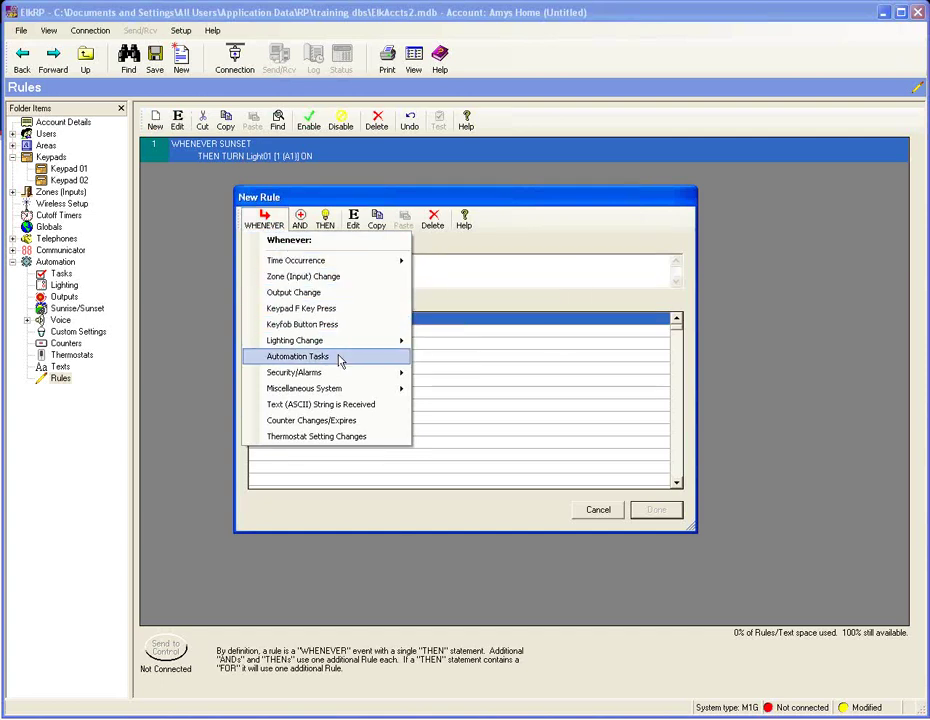
{"action": "mouse_move", "coordinate": [342, 380]}
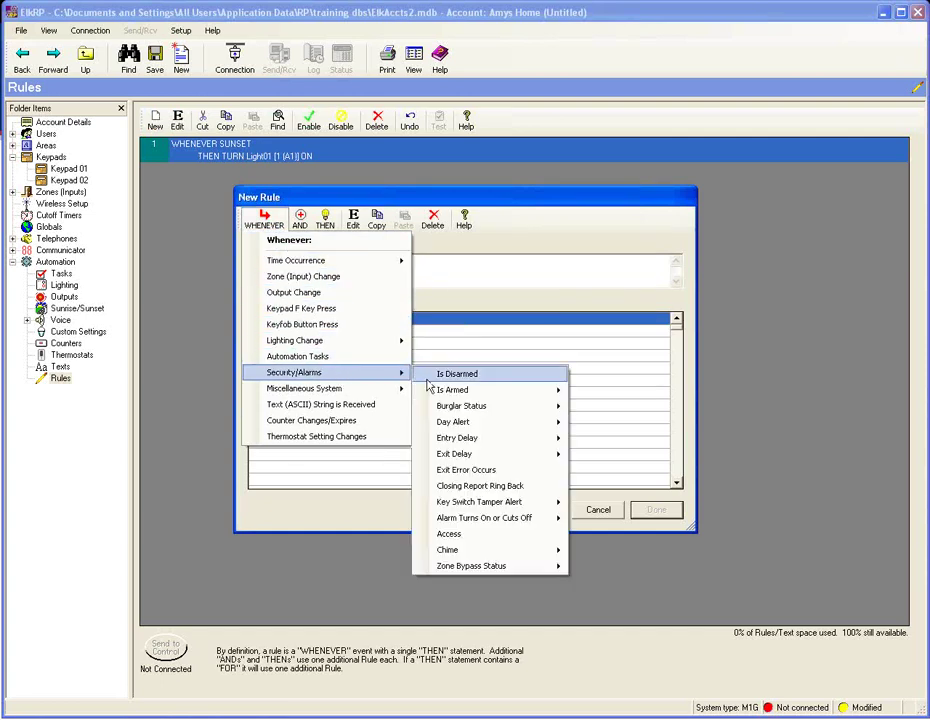
{"action": "mouse_move", "coordinate": [492, 396]}
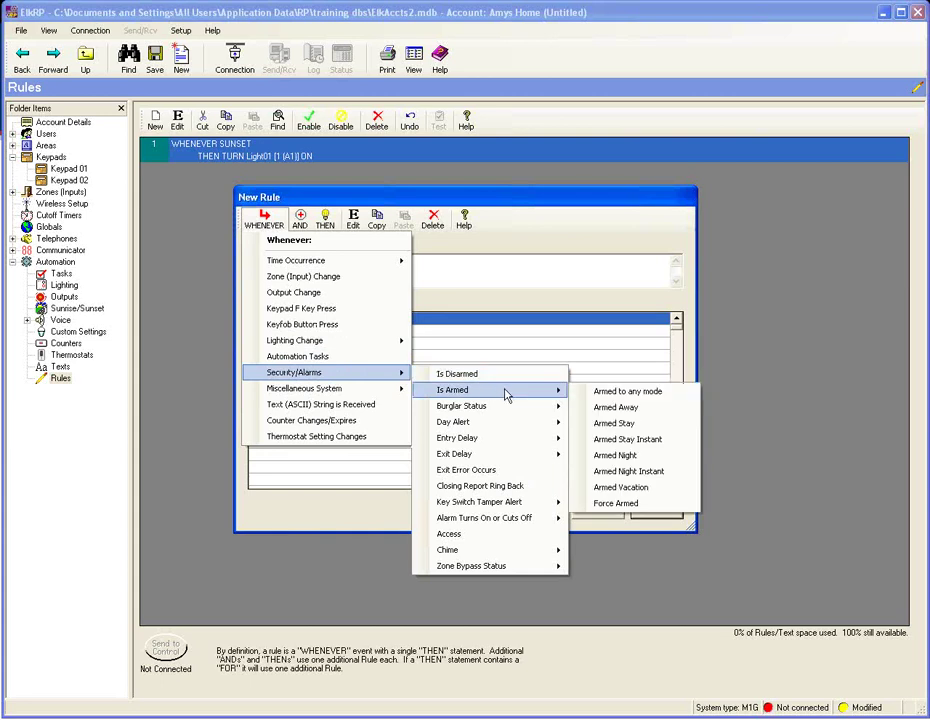
{"action": "left_click", "coordinate": [628, 473]}
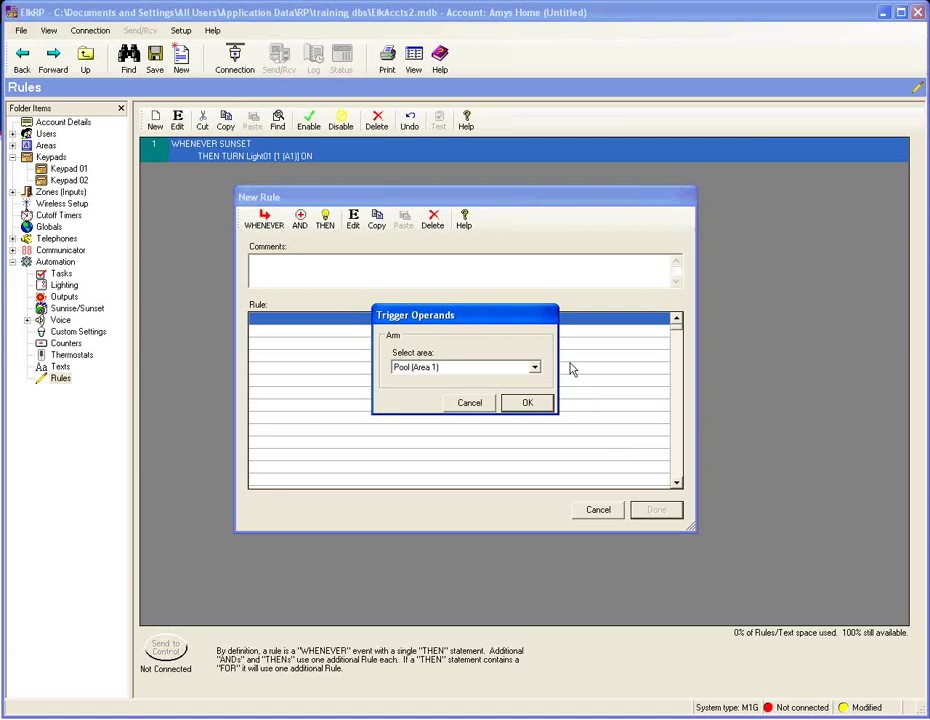
{"action": "left_click", "coordinate": [530, 403]}
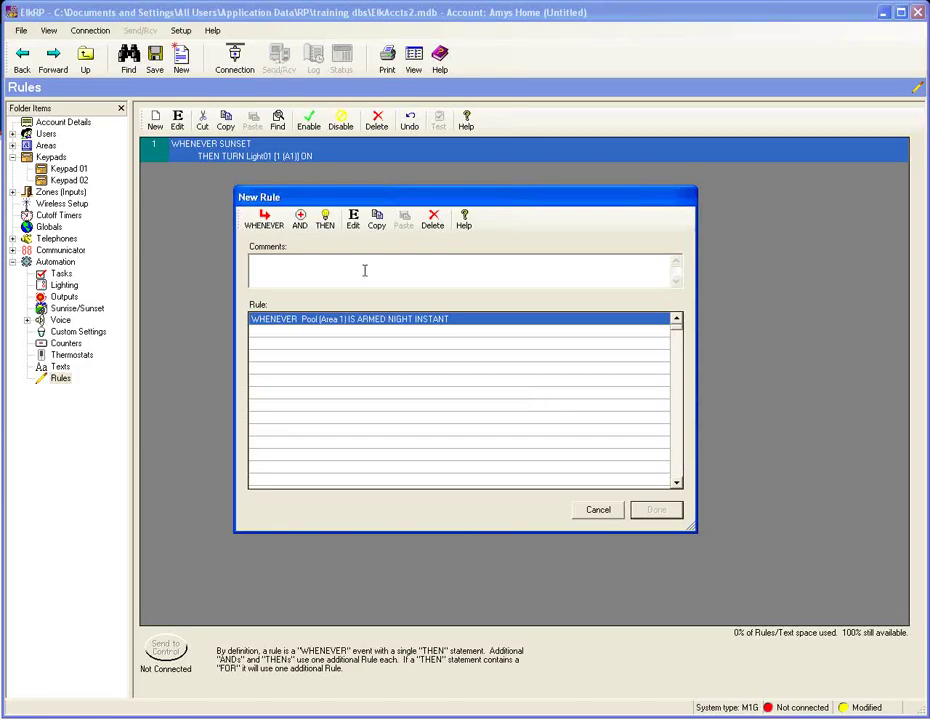
- Add the action turning Light01 off and save the rule as rule 2
{"action": "left_click", "coordinate": [325, 222]}
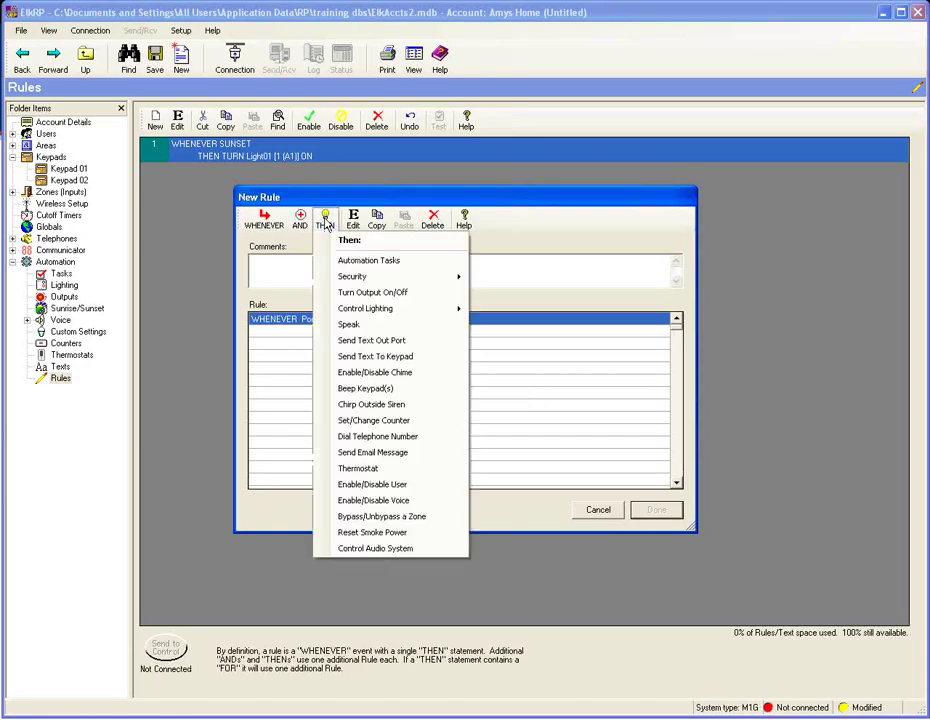
{"action": "mouse_move", "coordinate": [385, 312]}
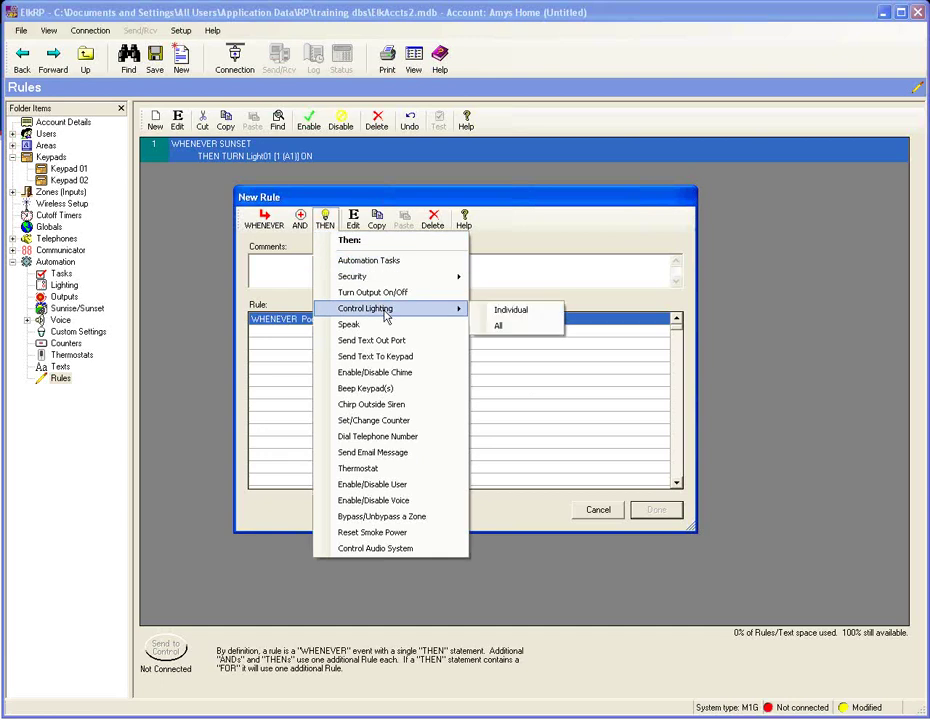
{"action": "left_click", "coordinate": [500, 312]}
{"action": "left_click", "coordinate": [395, 305]}
{"action": "left_click", "coordinate": [527, 488]}
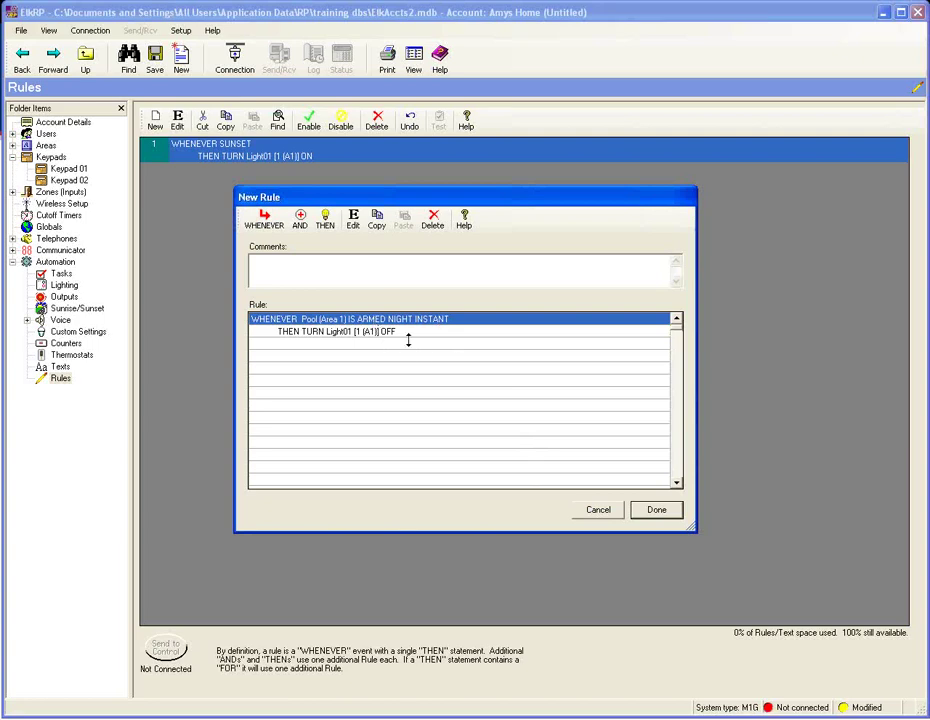
{"action": "left_click", "coordinate": [655, 509]}
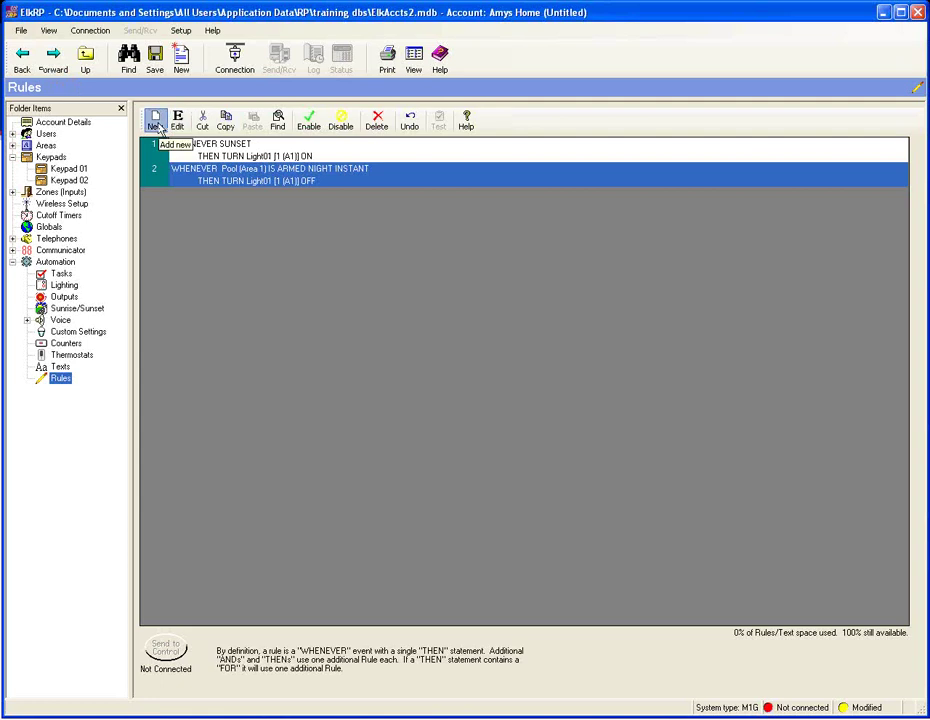
- Create a third blank rule and show its WHENEVER trigger event list
{"action": "left_click", "coordinate": [155, 122]}
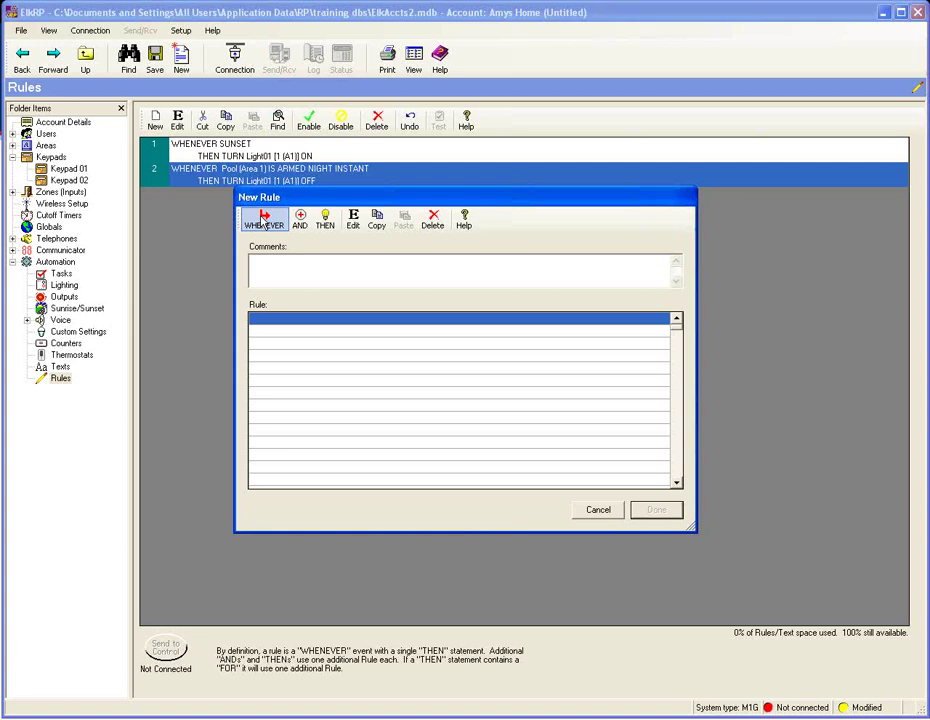
{"action": "left_click", "coordinate": [263, 220]}
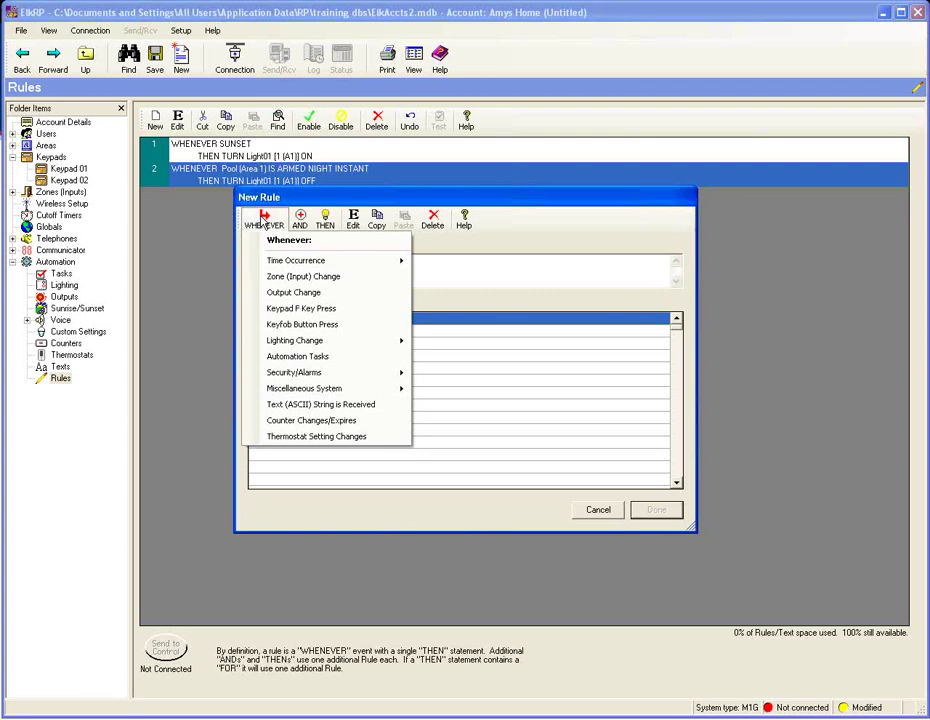
- Look through Security/Alarms > Is Armed, then bring up the Time Occurrence trigger options
{"action": "mouse_move", "coordinate": [279, 259]}
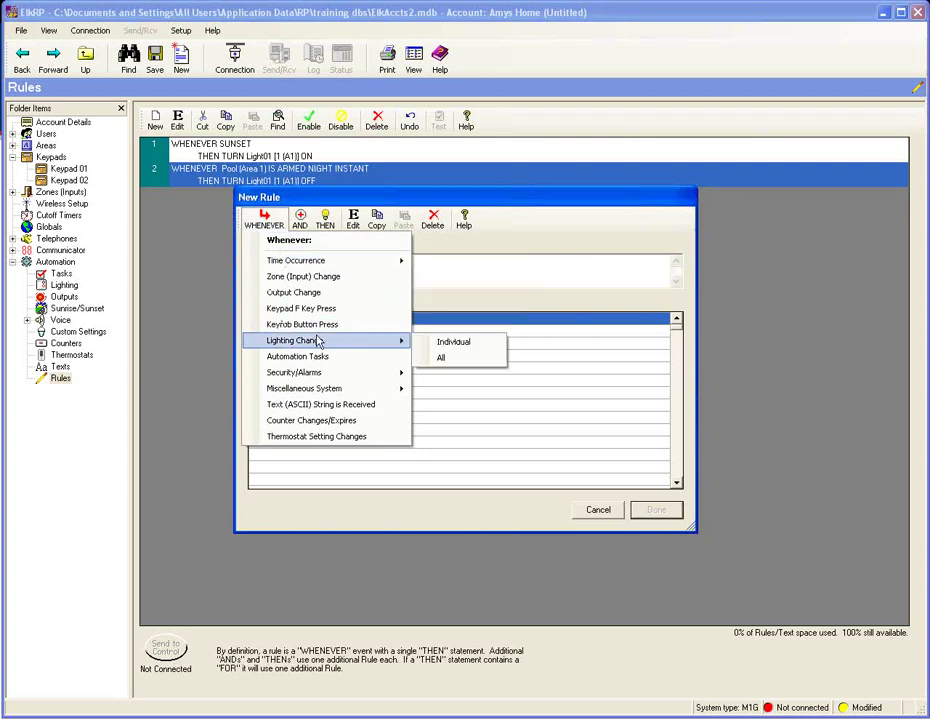
{"action": "mouse_move", "coordinate": [322, 384]}
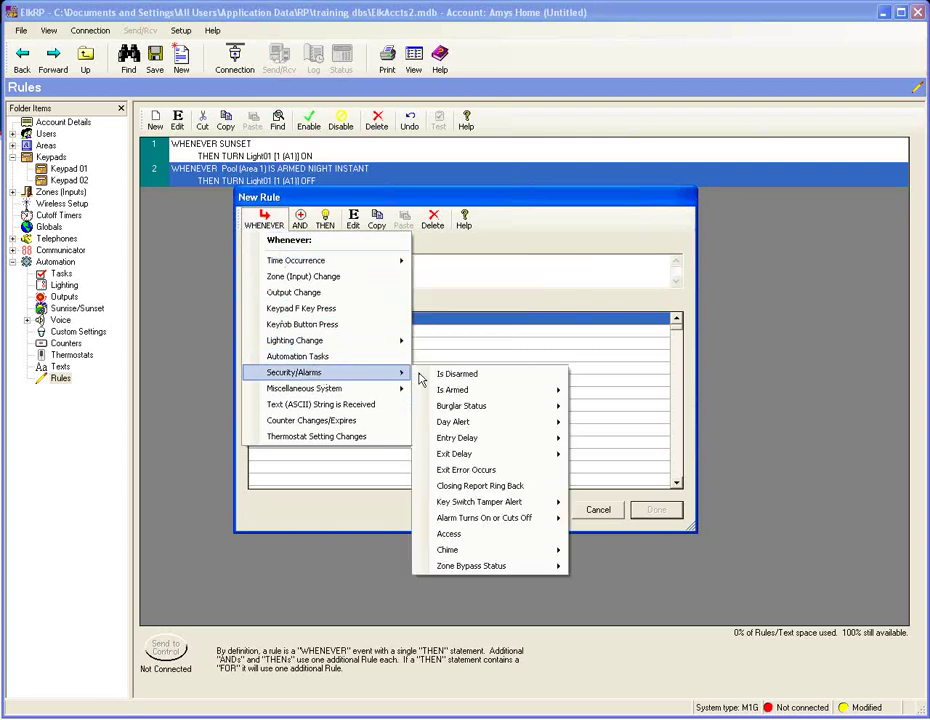
{"action": "mouse_move", "coordinate": [471, 398]}
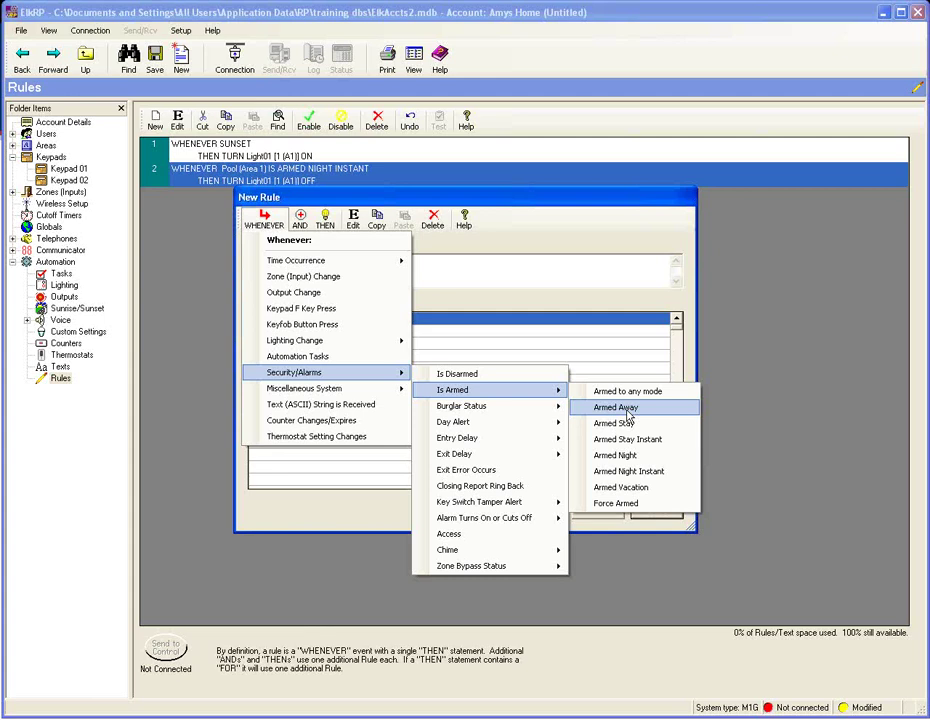
{"action": "mouse_move", "coordinate": [365, 260]}
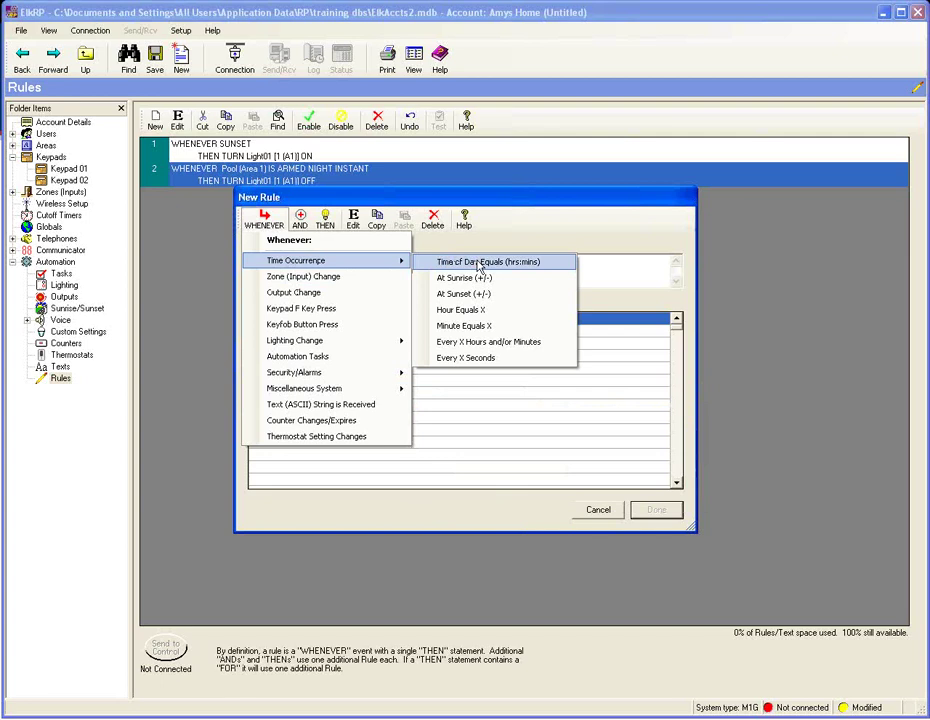
- Set the rule's trigger to Time of Day Equals 10:00 PM
{"action": "left_click", "coordinate": [480, 263]}
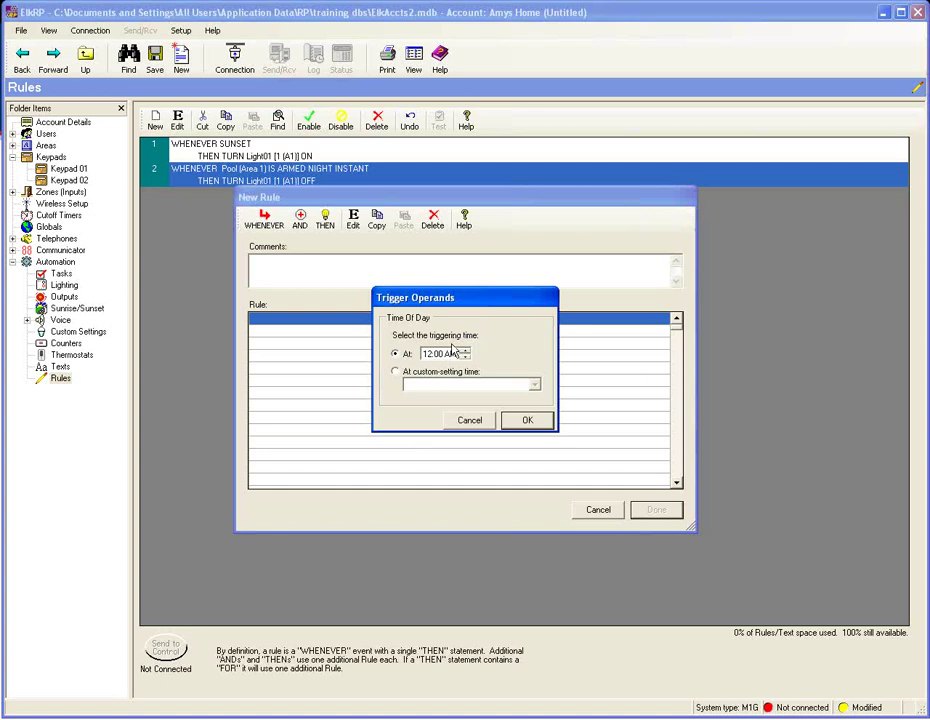
{"action": "left_click", "coordinate": [435, 355]}
{"action": "type", "text": "10"}
{"action": "left_click", "coordinate": [453, 355]}
{"action": "left_click", "coordinate": [466, 354]}
{"action": "left_click", "coordinate": [529, 420]}
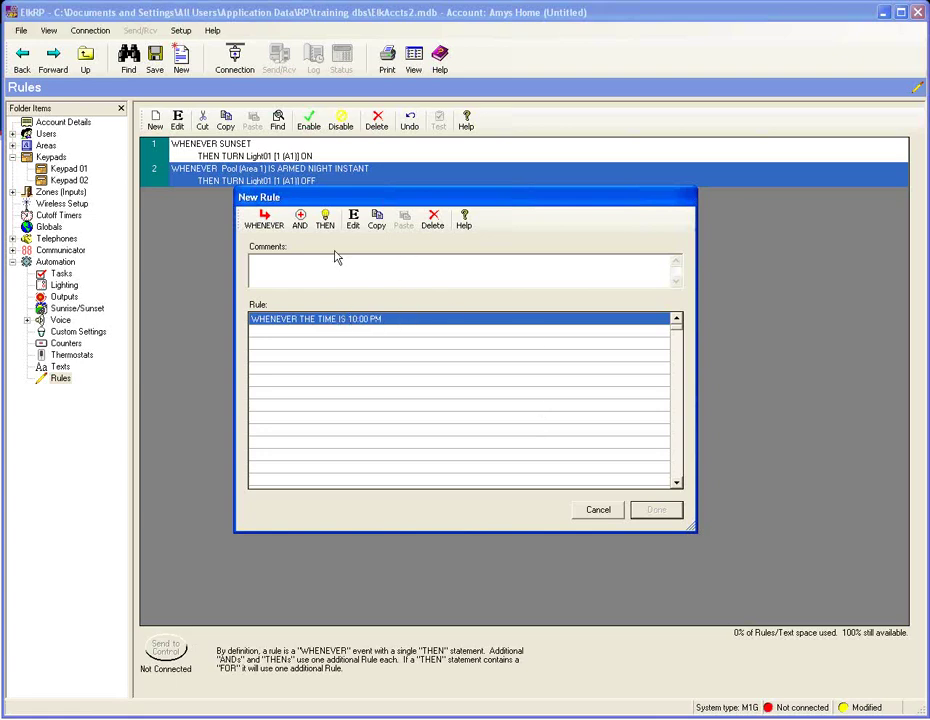
{"action": "left_click", "coordinate": [304, 226]}
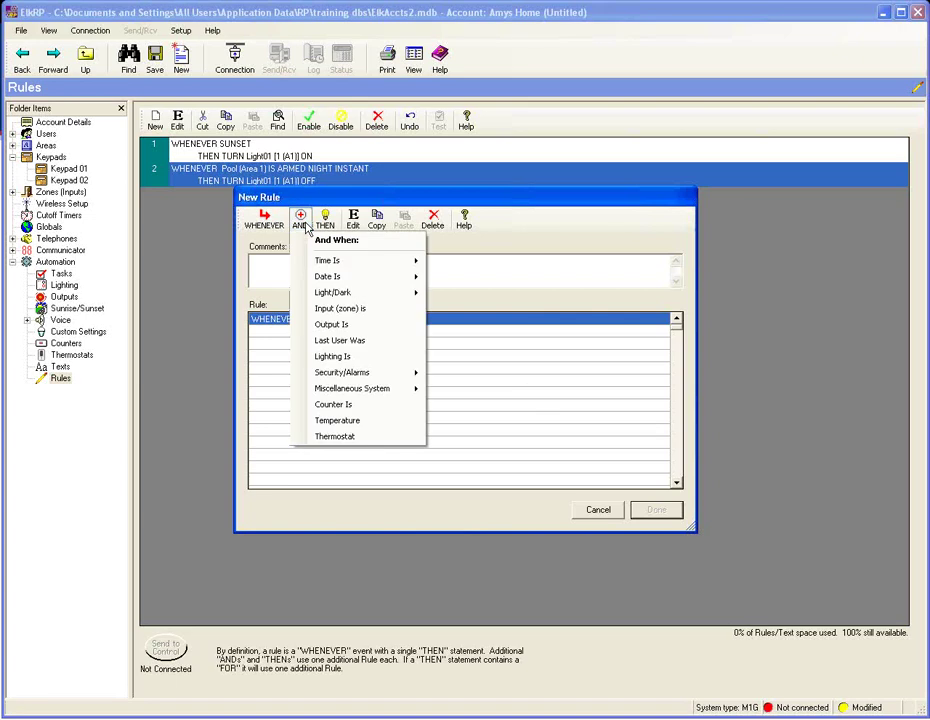
- Add a Specific Days of the Week condition covering Sunday through Thursday
{"action": "left_click", "coordinate": [305, 227]}
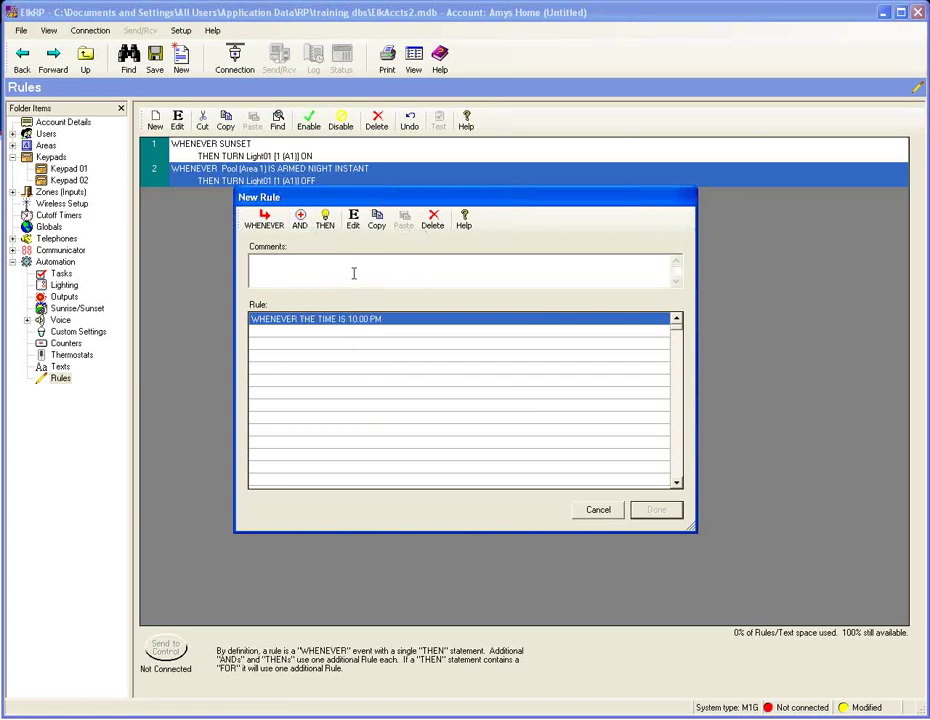
{"action": "left_click", "coordinate": [303, 225]}
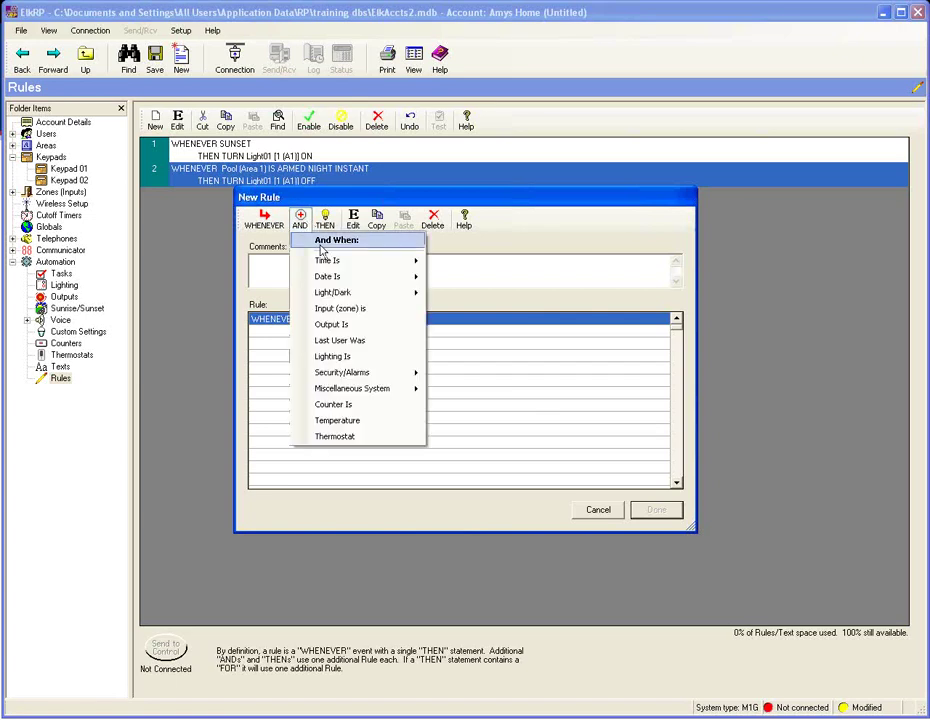
{"action": "mouse_move", "coordinate": [336, 281]}
{"action": "left_click", "coordinate": [470, 279]}
{"action": "left_click", "coordinate": [466, 340]}
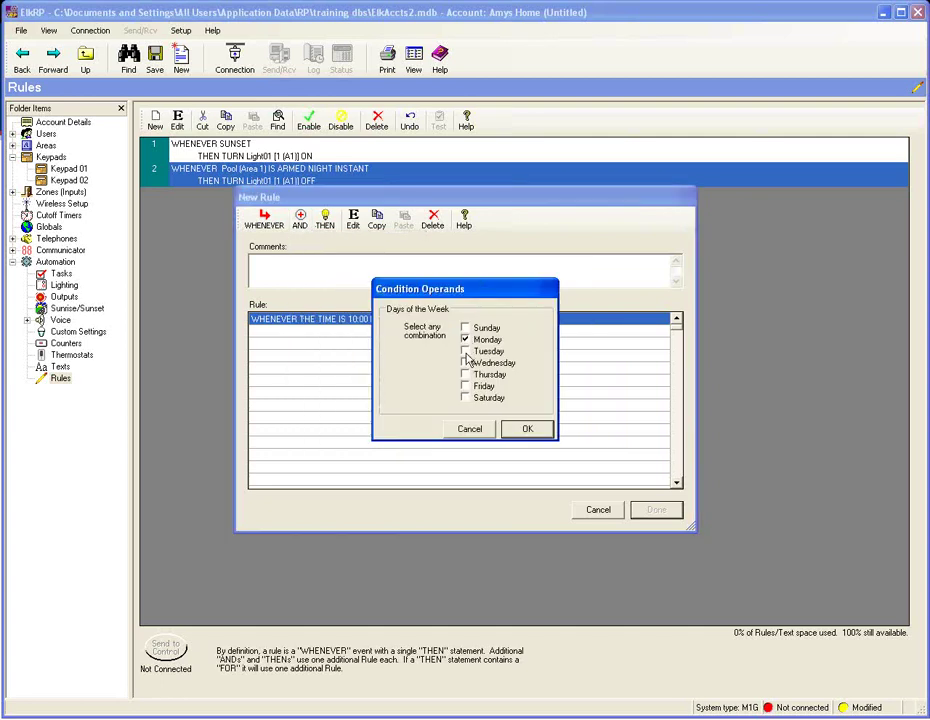
{"action": "left_click", "coordinate": [466, 352]}
{"action": "left_click", "coordinate": [466, 363]}
{"action": "left_click", "coordinate": [466, 375]}
{"action": "left_click", "coordinate": [466, 329]}
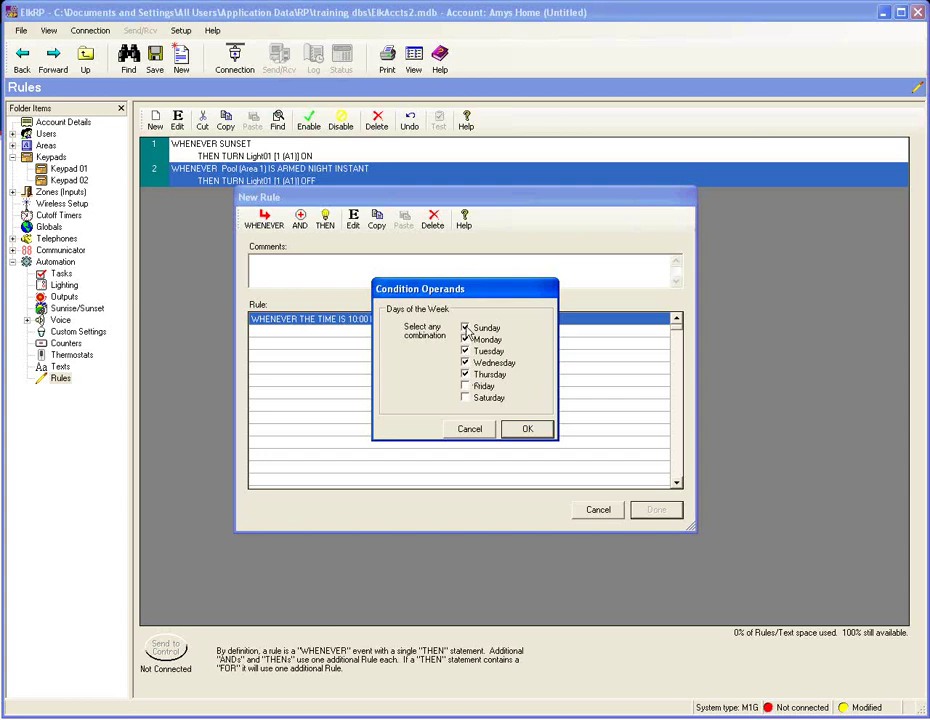
{"action": "left_click", "coordinate": [530, 429]}
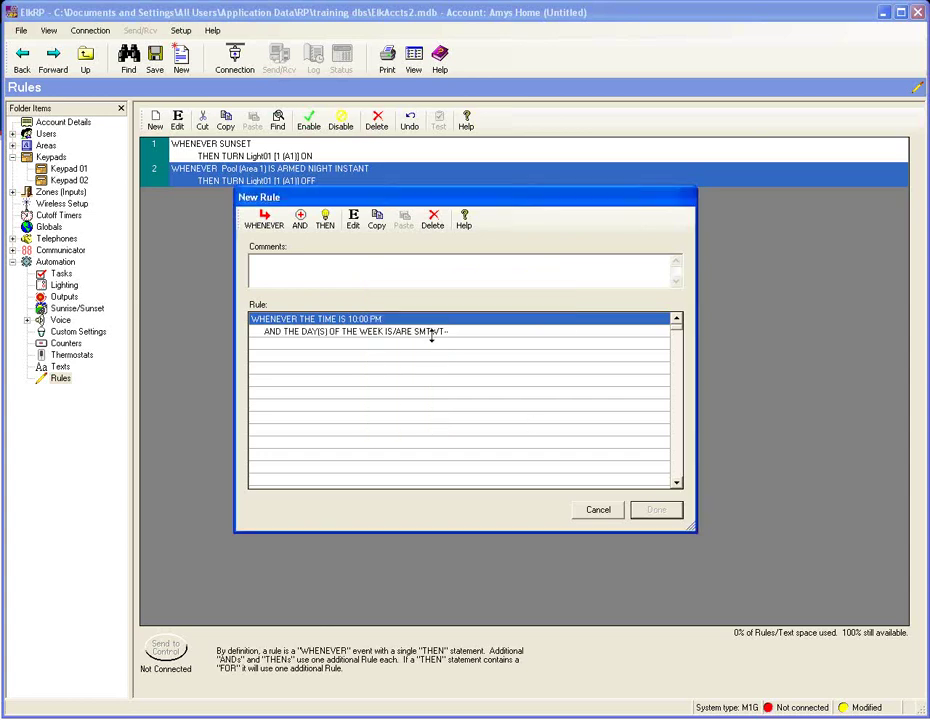
- Add a condition requiring Pool (Area 1) to be Armed Stay
{"action": "left_click", "coordinate": [301, 221]}
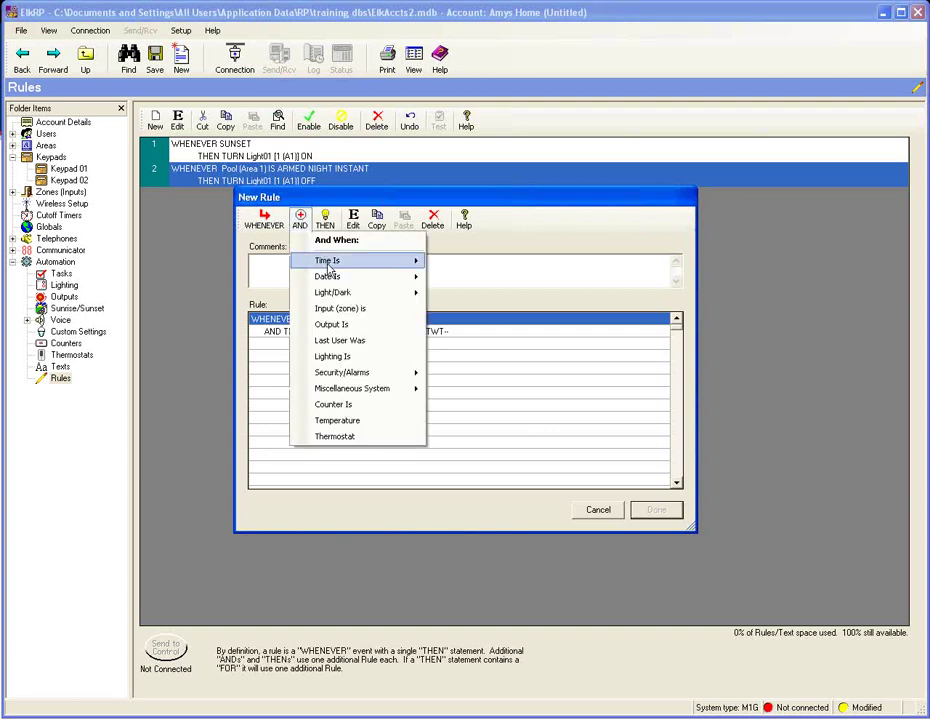
{"action": "mouse_move", "coordinate": [341, 295]}
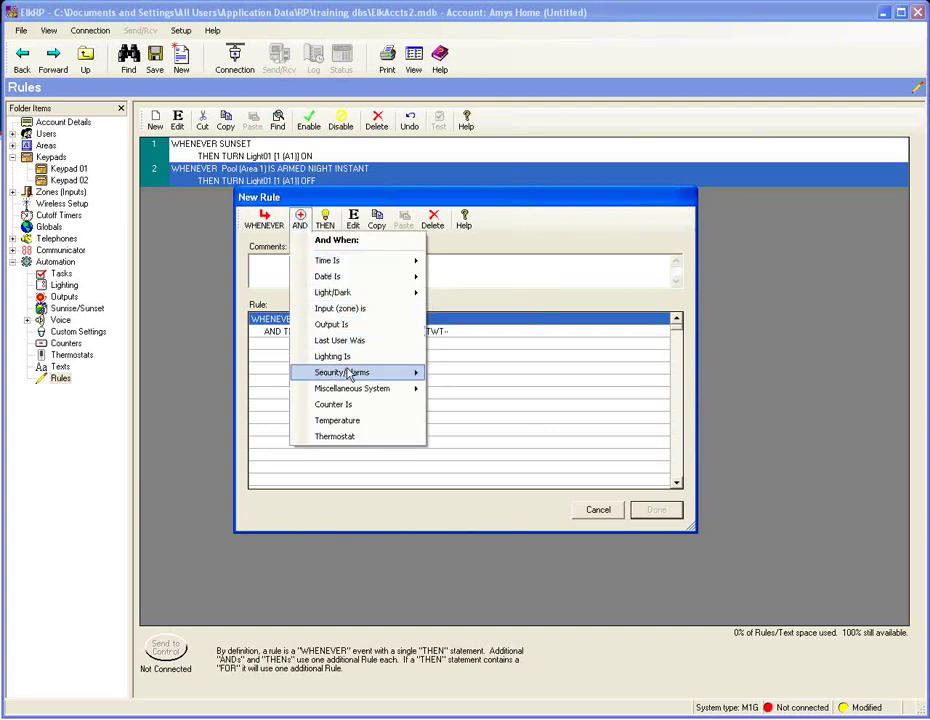
{"action": "mouse_move", "coordinate": [350, 376]}
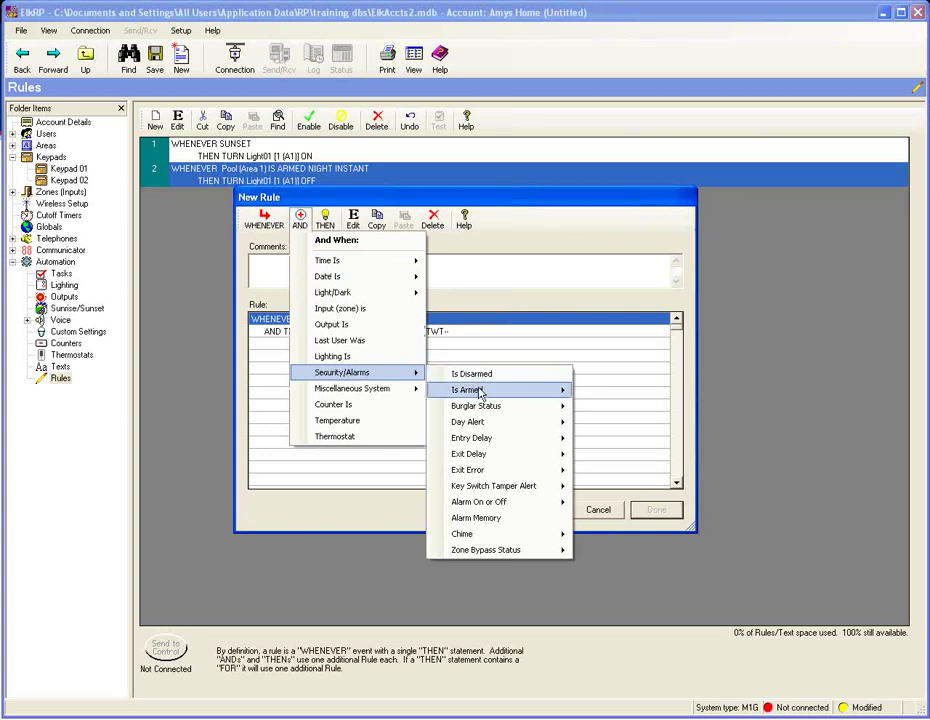
{"action": "mouse_move", "coordinate": [482, 392]}
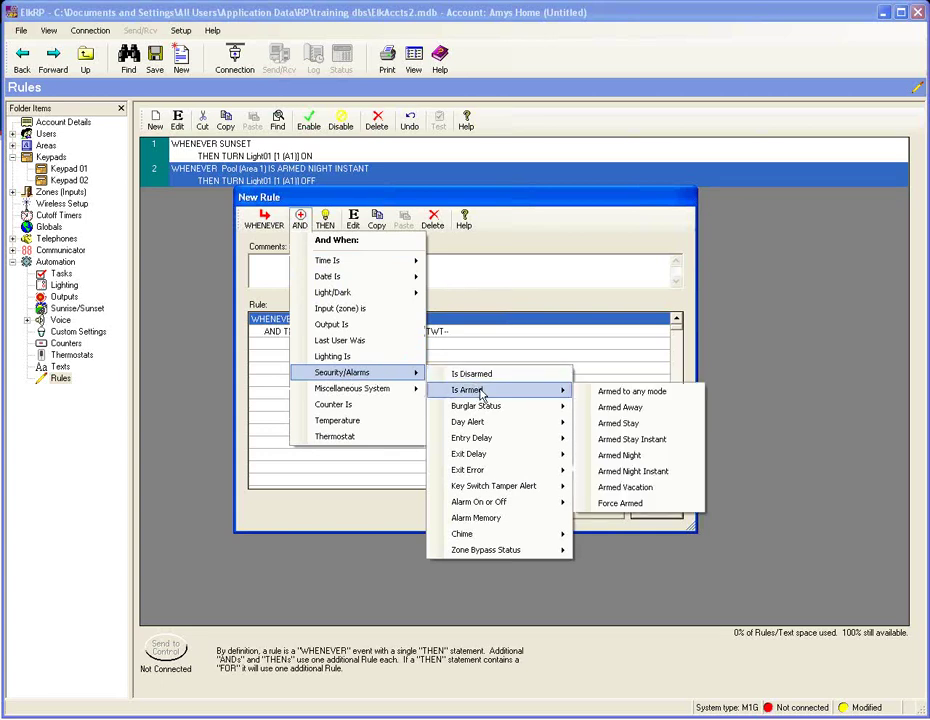
{"action": "left_click", "coordinate": [613, 427]}
{"action": "left_click", "coordinate": [527, 404]}
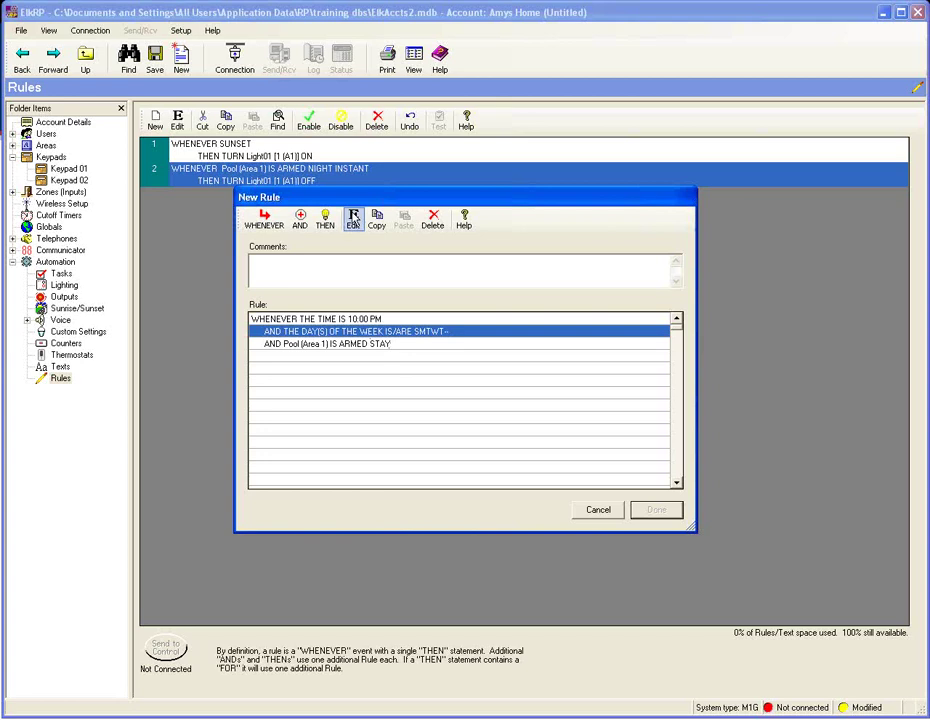
- Add the action automatically arming Areas 1 and 2 to Night mode immediately
{"action": "left_click", "coordinate": [325, 220]}
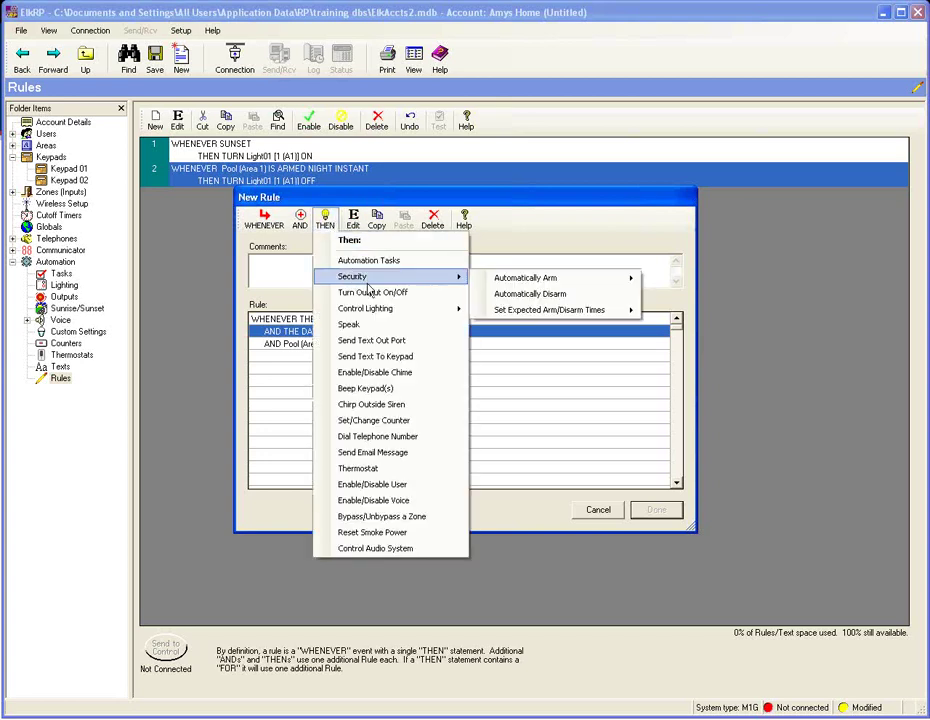
{"action": "mouse_move", "coordinate": [528, 288]}
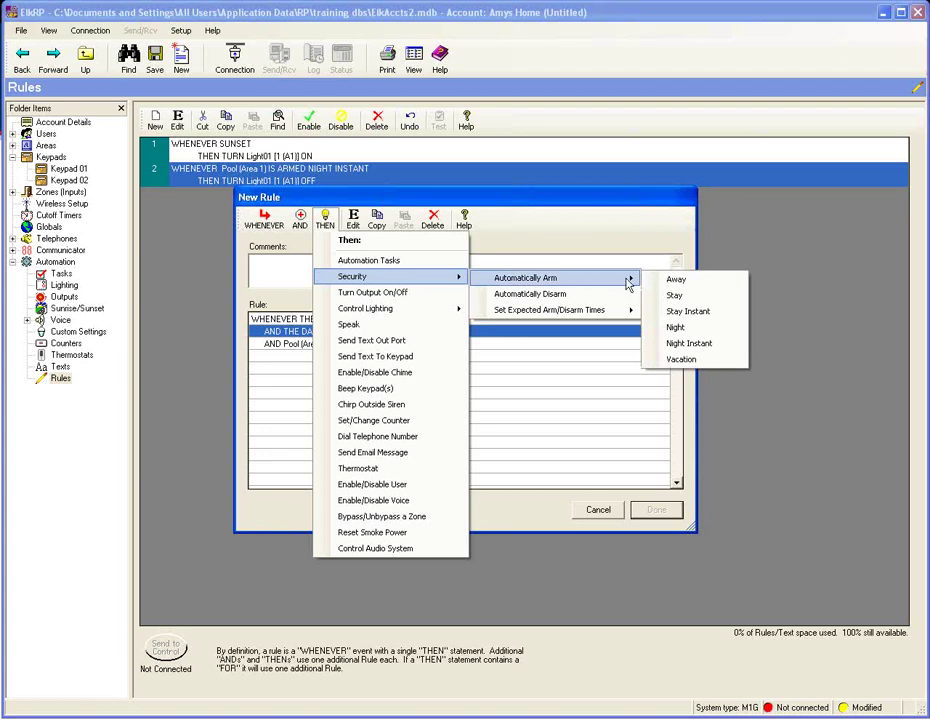
{"action": "left_click", "coordinate": [690, 330]}
{"action": "left_click", "coordinate": [412, 316]}
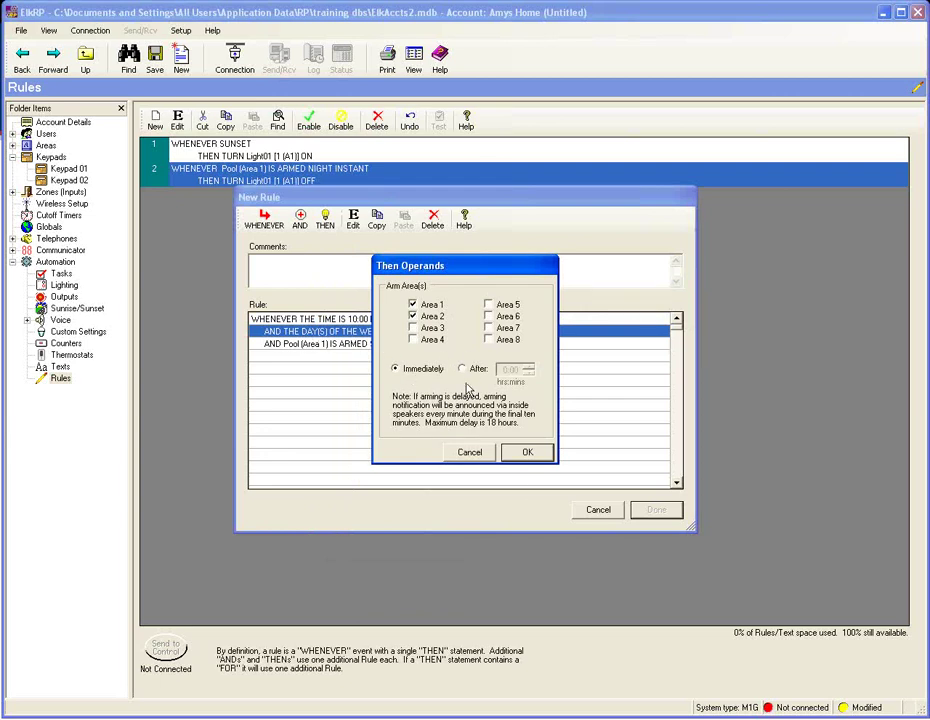
{"action": "left_click", "coordinate": [528, 453]}
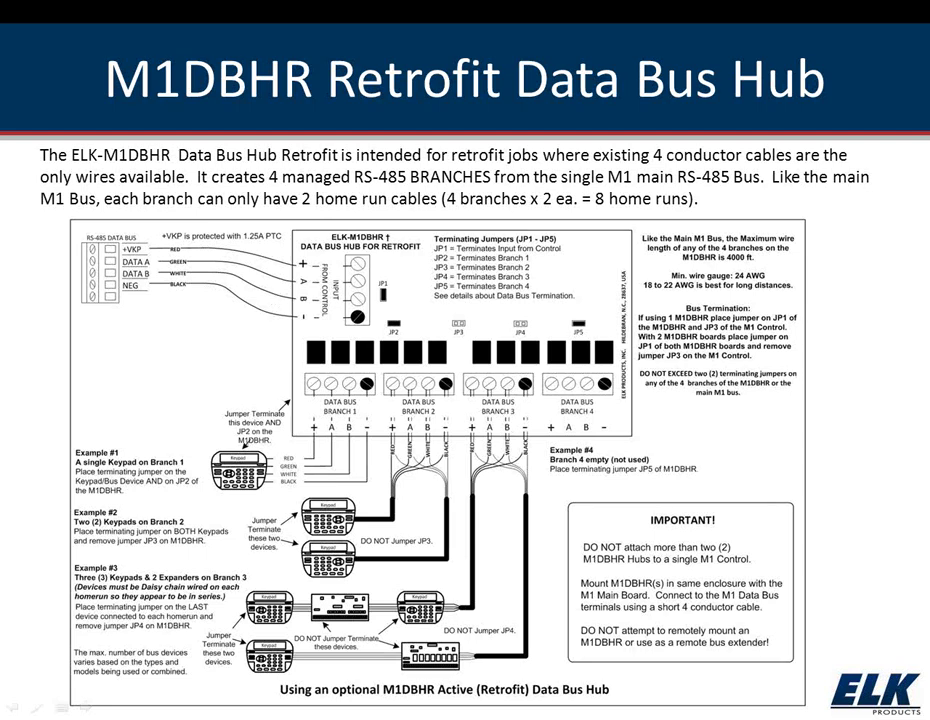
- Move past the M1DBHR Retrofit Data Bus Hub slide and return to the ElkRP rules list
{"action": "left_click", "coordinate": [484, 646]}
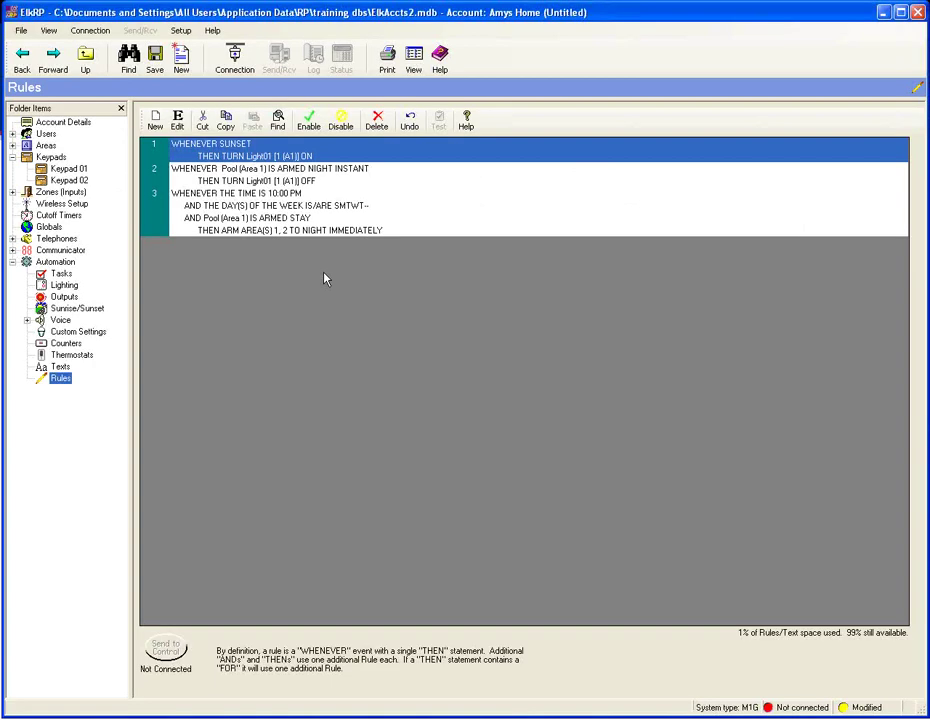
{"action": "left_click", "coordinate": [323, 278]}
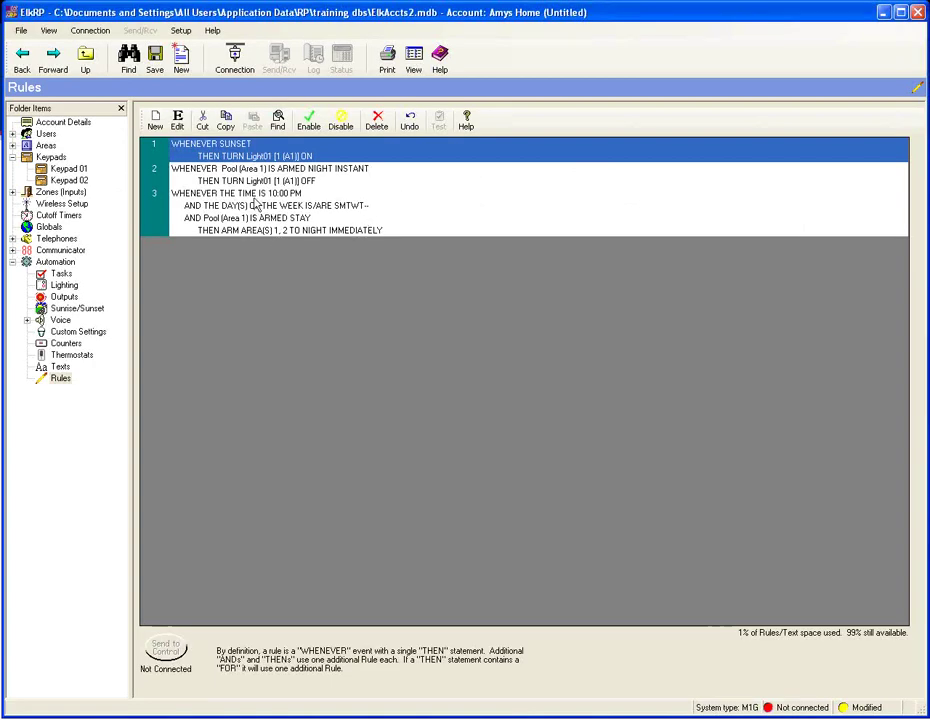
- Open rule 3 for editing and save its comment
{"action": "left_click", "coordinate": [321, 218]}
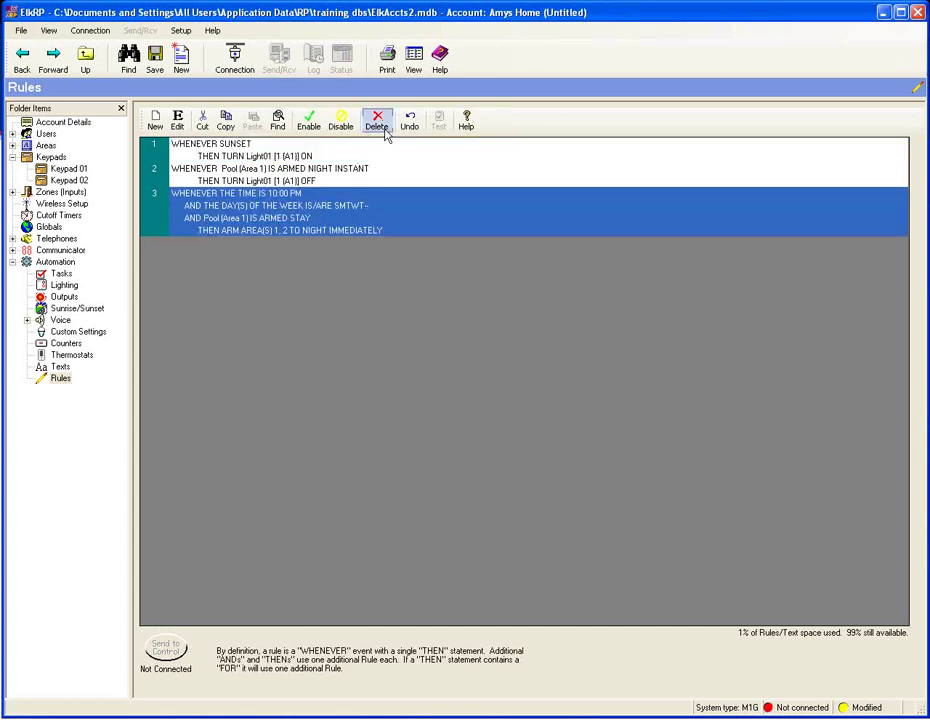
{"action": "left_click", "coordinate": [177, 120]}
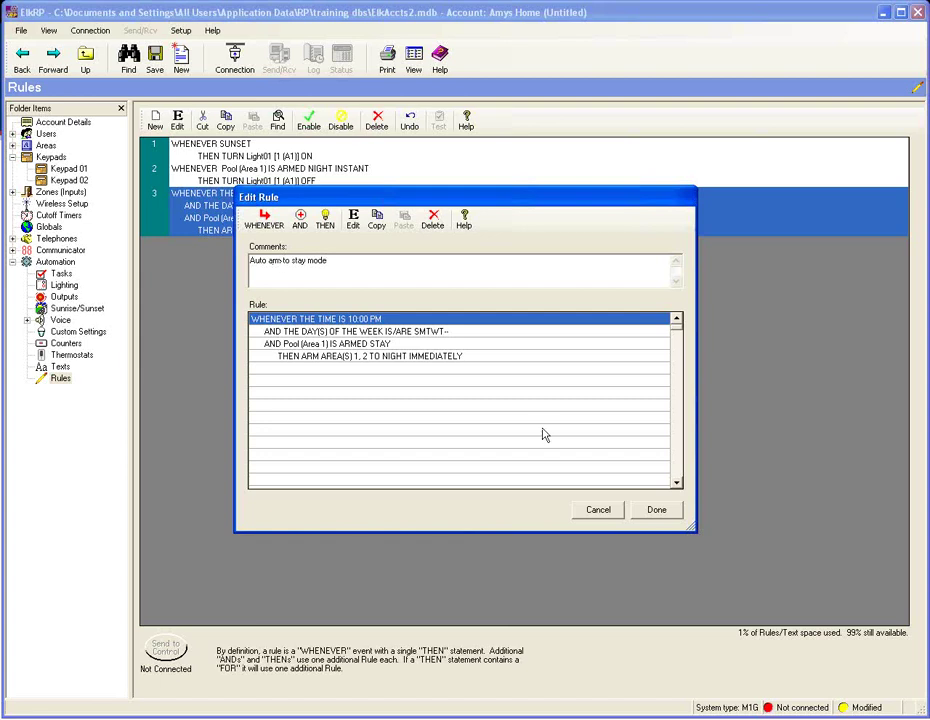
{"action": "left_click", "coordinate": [657, 510]}
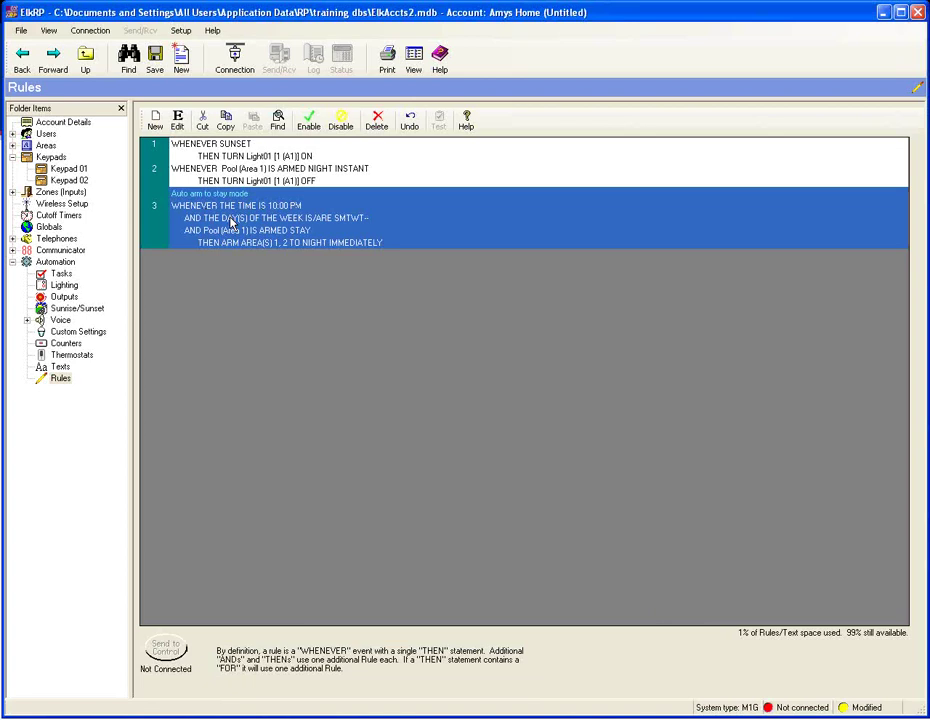
- Start a new rule triggered at 7:15 AM
{"action": "left_click", "coordinate": [156, 123]}
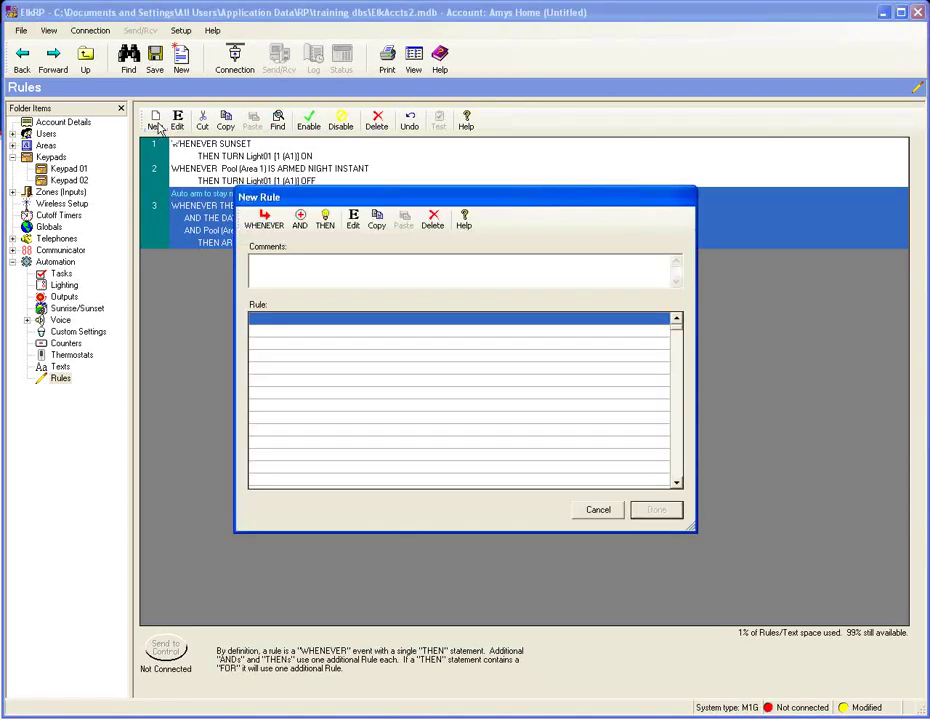
{"action": "left_click", "coordinate": [264, 221]}
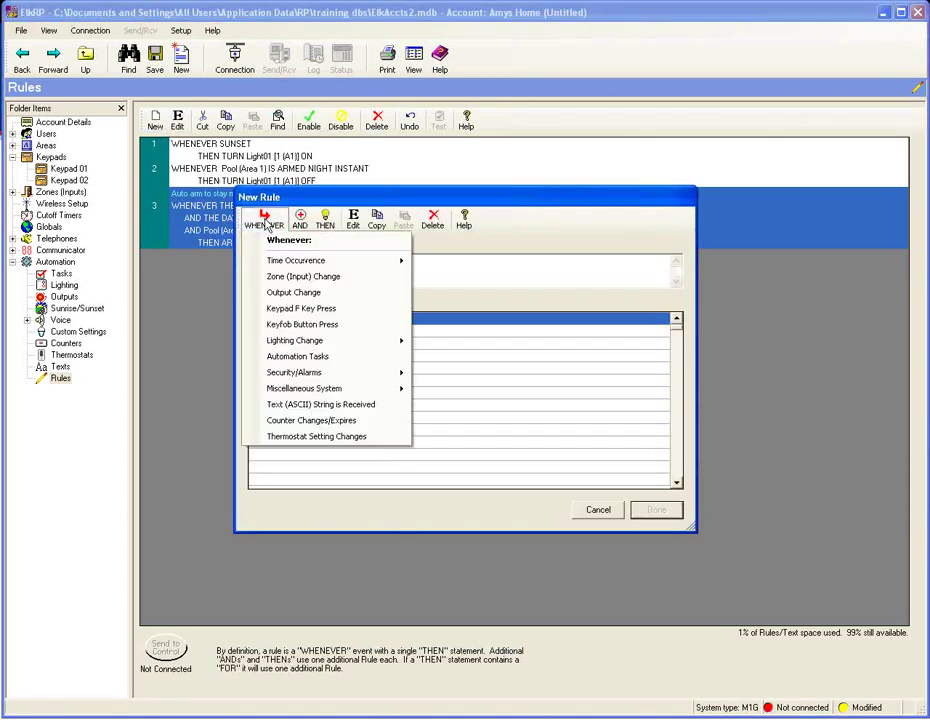
{"action": "mouse_move", "coordinate": [370, 260]}
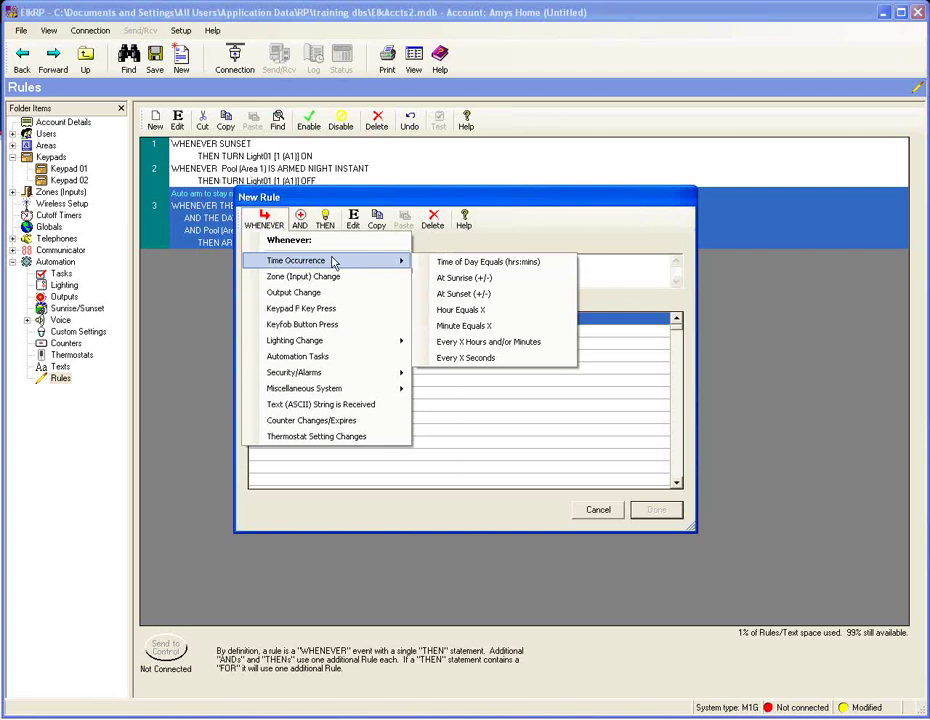
{"action": "left_click", "coordinate": [468, 262]}
{"action": "left_click", "coordinate": [433, 357]}
{"action": "type", "text": "6"}
{"action": "type", "text": "7:15 AM"}
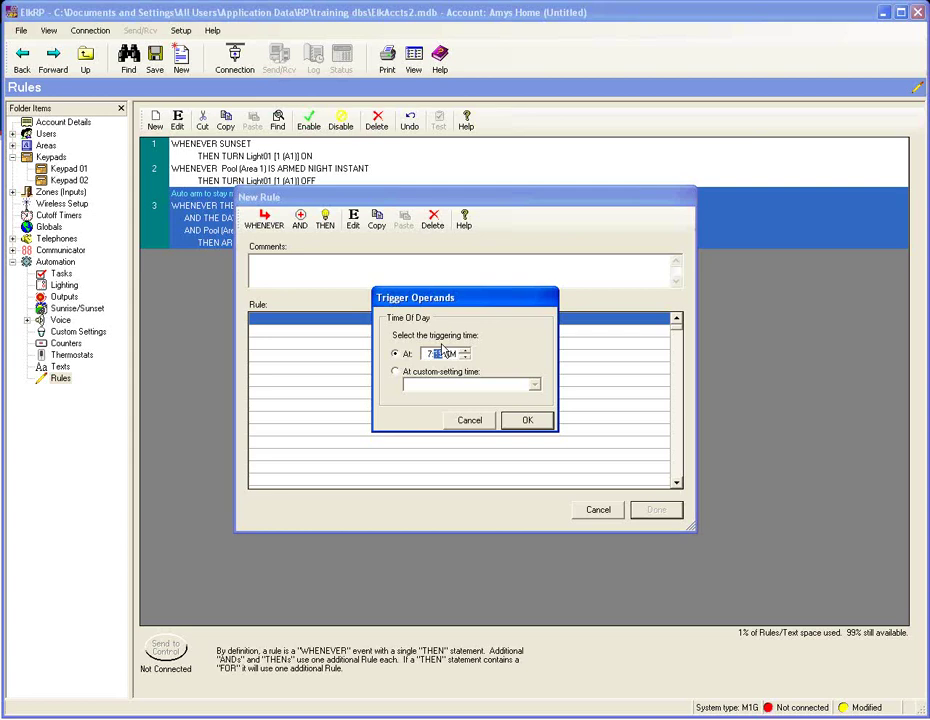
{"action": "left_click", "coordinate": [527, 420]}
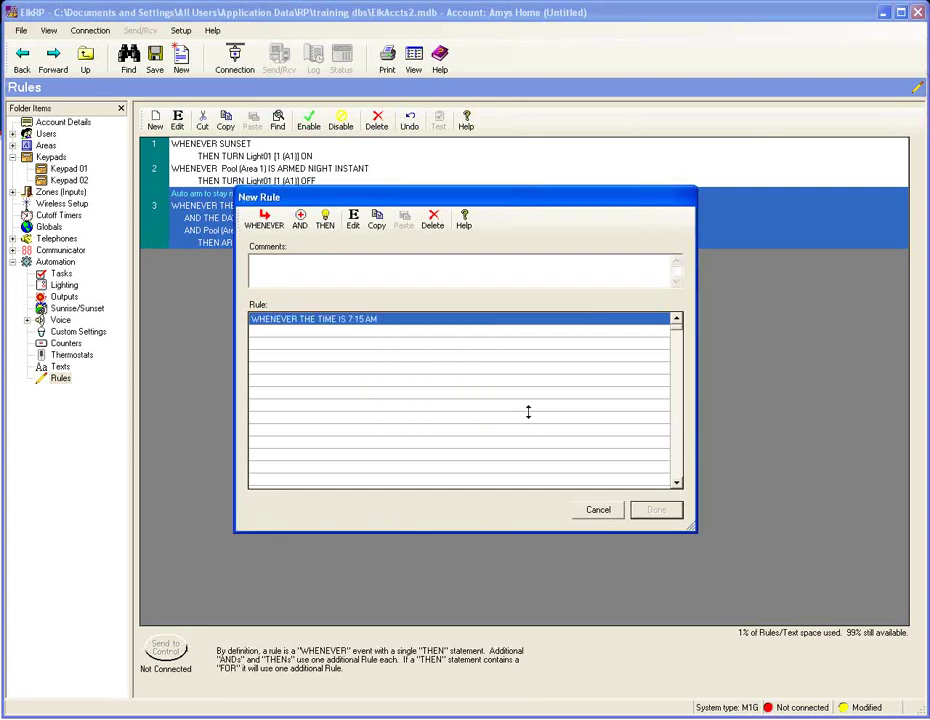
- Limit the new rule to Tuesdays and Fridays
{"action": "left_click", "coordinate": [300, 220]}
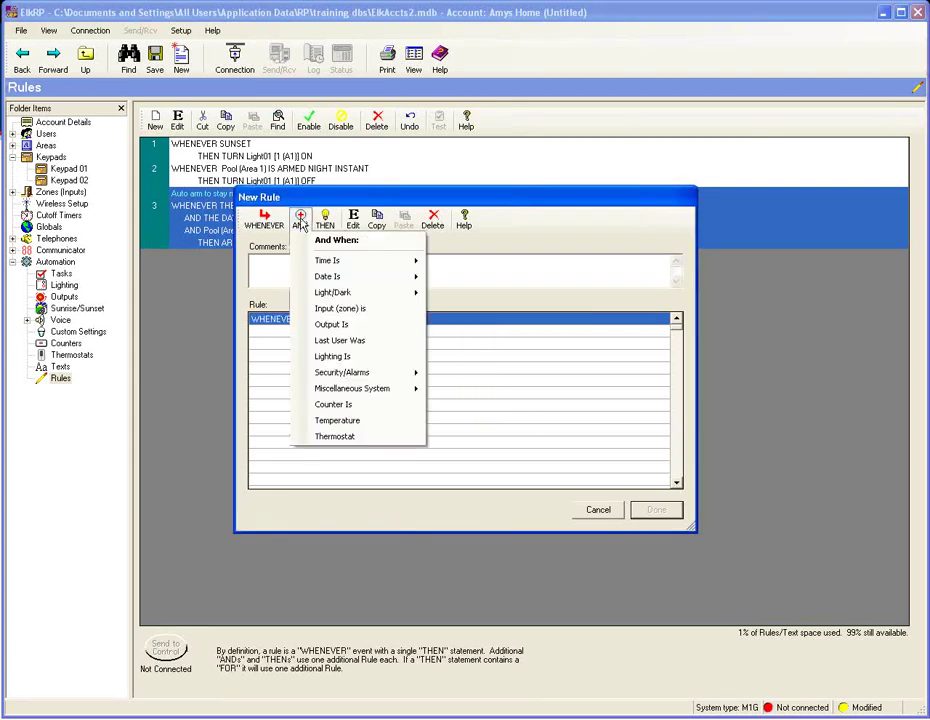
{"action": "mouse_move", "coordinate": [361, 279]}
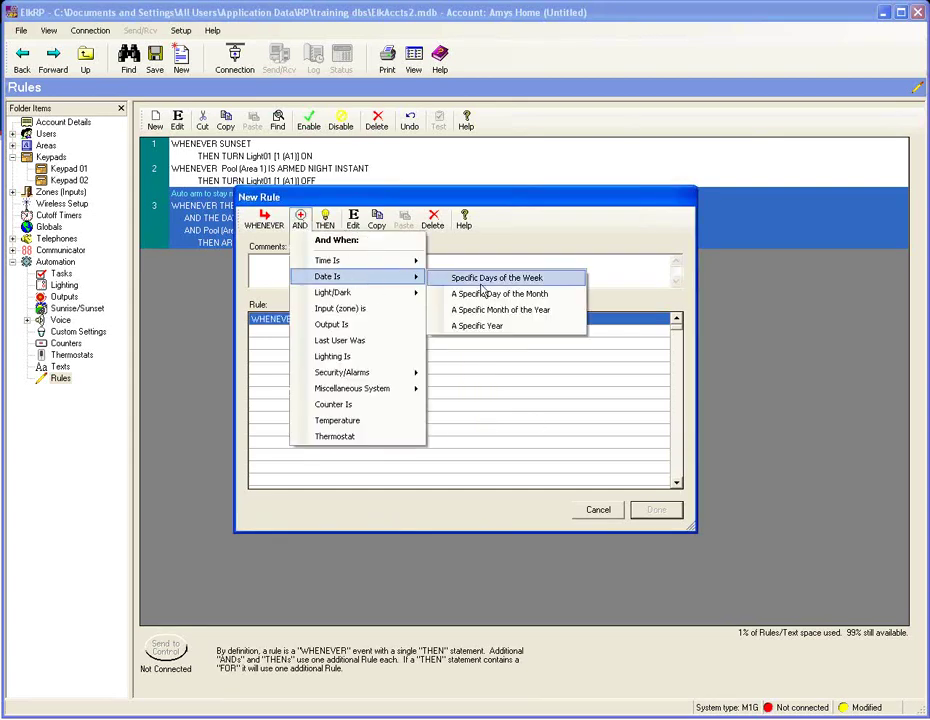
{"action": "left_click", "coordinate": [480, 283]}
{"action": "left_click", "coordinate": [465, 340]}
{"action": "left_click", "coordinate": [465, 351]}
{"action": "left_click", "coordinate": [466, 341]}
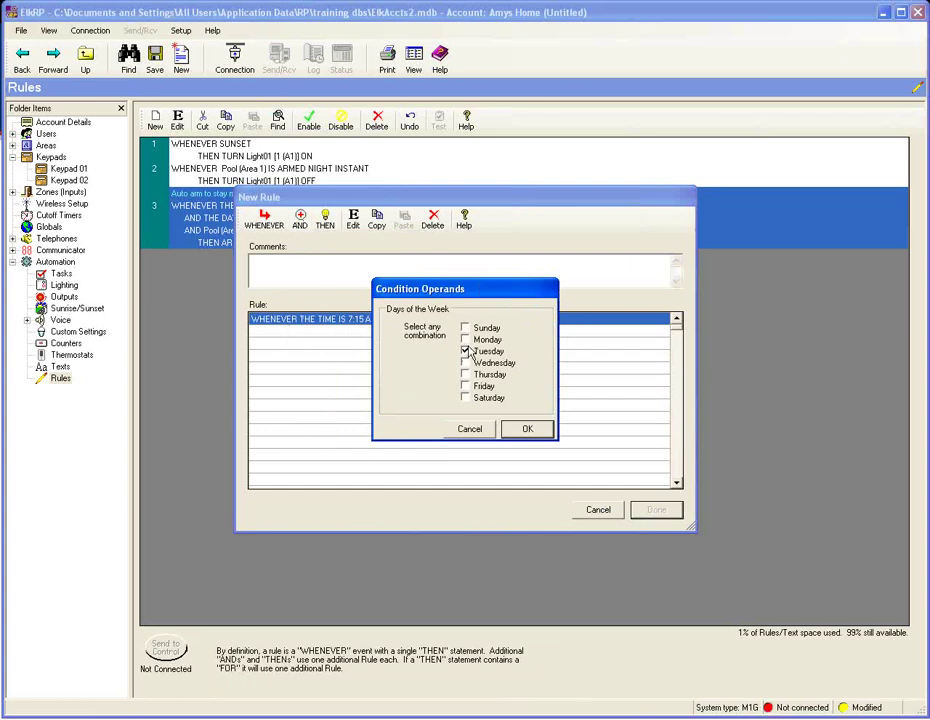
{"action": "left_click", "coordinate": [466, 386]}
{"action": "left_click", "coordinate": [529, 430]}
- Set the action to start keypad beeps in Pool (Area 1) and save rule 4
{"action": "left_click", "coordinate": [324, 219]}
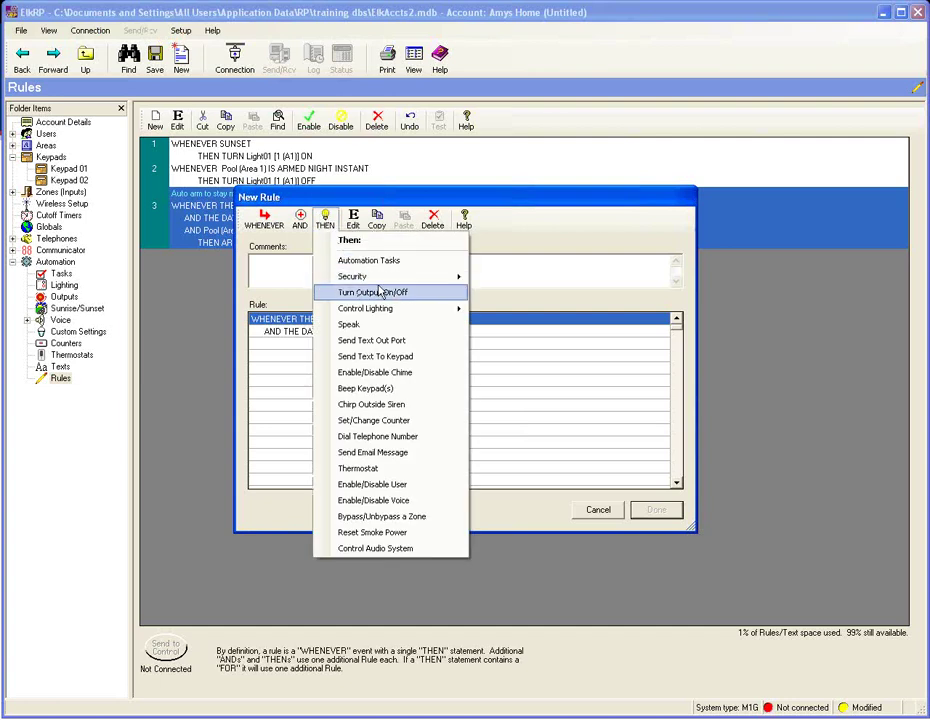
{"action": "left_click", "coordinate": [410, 358]}
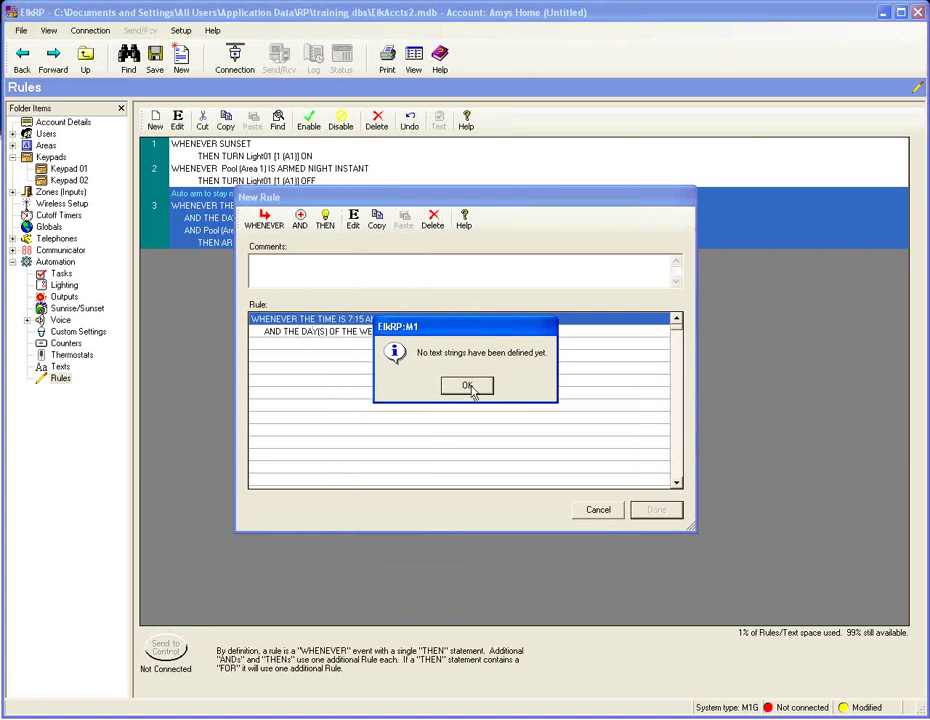
{"action": "left_click", "coordinate": [467, 386]}
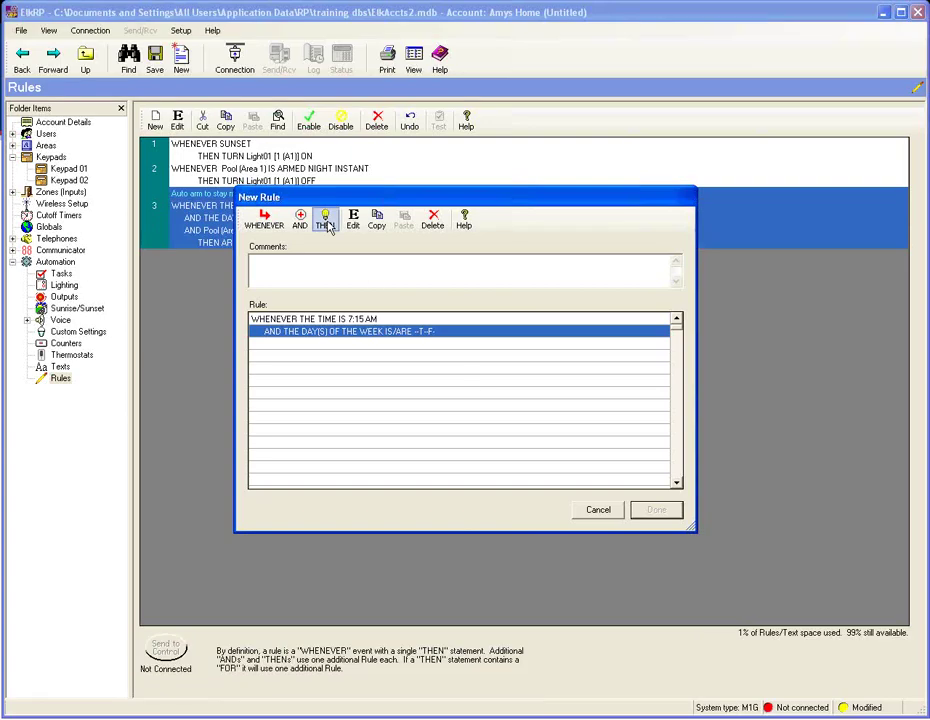
{"action": "left_click", "coordinate": [325, 220]}
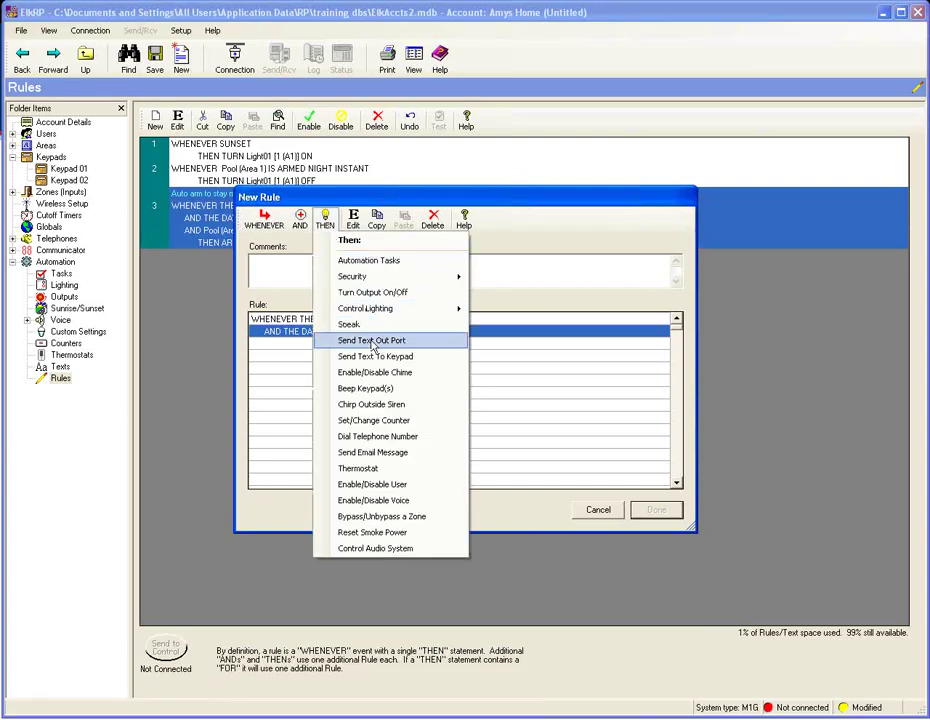
{"action": "left_click", "coordinate": [377, 390]}
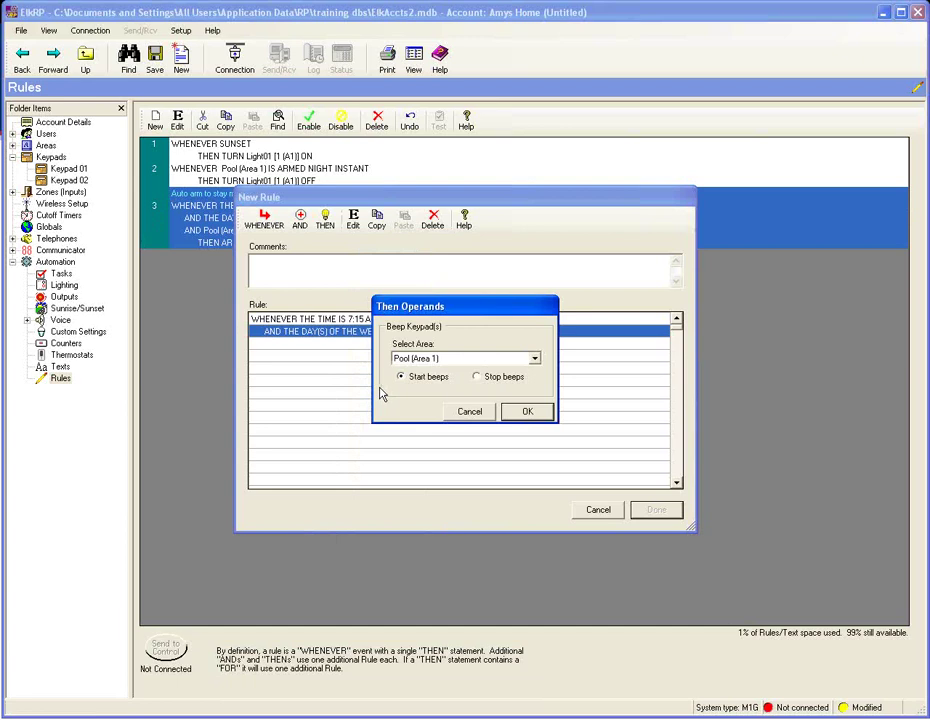
{"action": "left_click", "coordinate": [528, 412]}
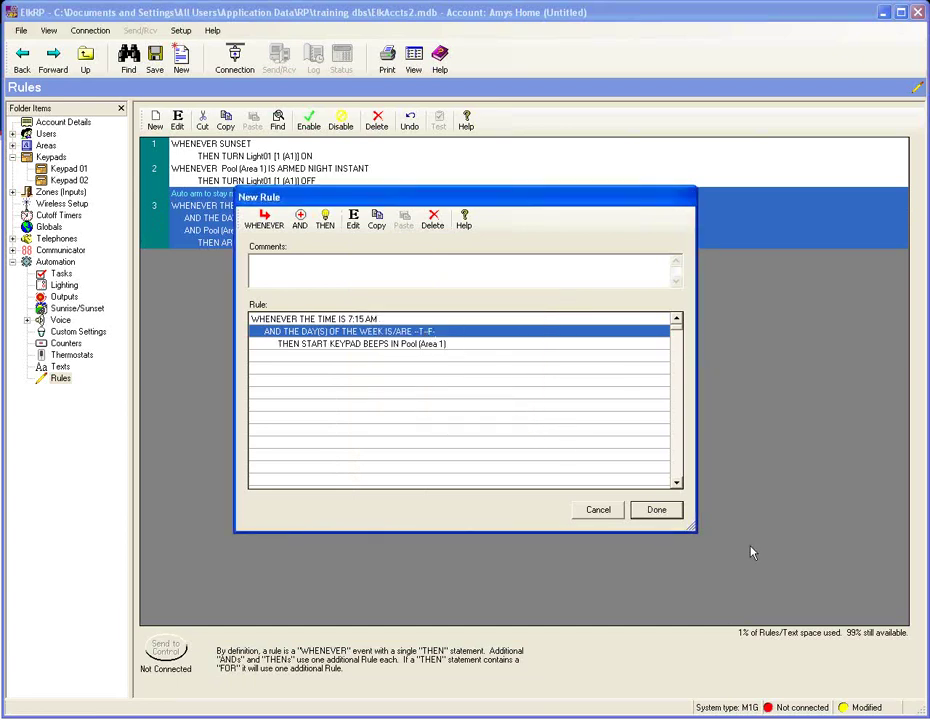
{"action": "left_click", "coordinate": [677, 514]}
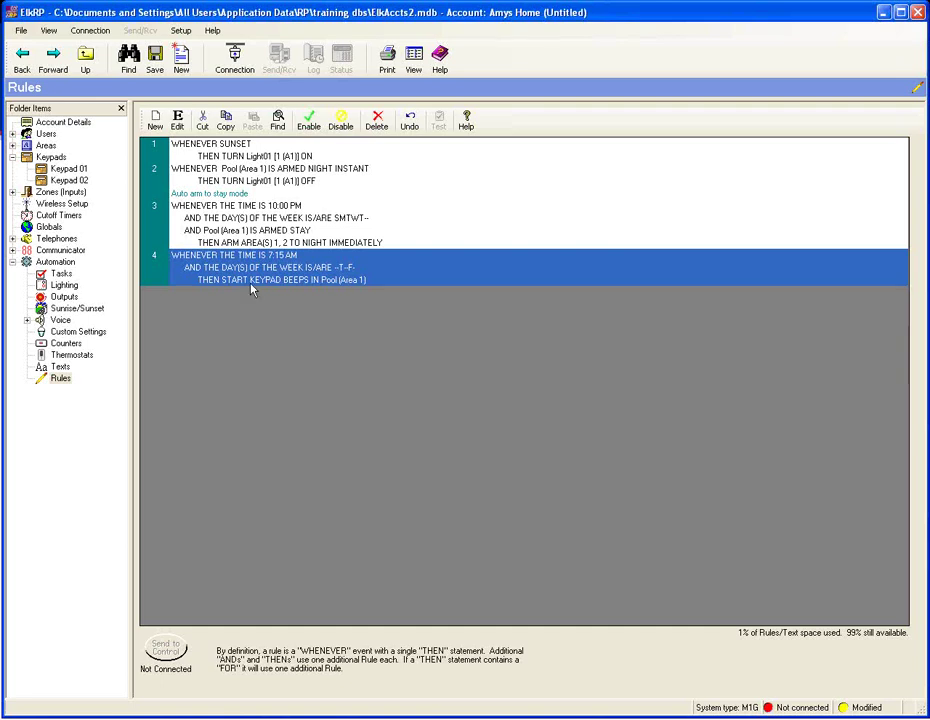
- Open a blank New Rule form for a fifth rule
{"action": "left_click", "coordinate": [155, 120]}
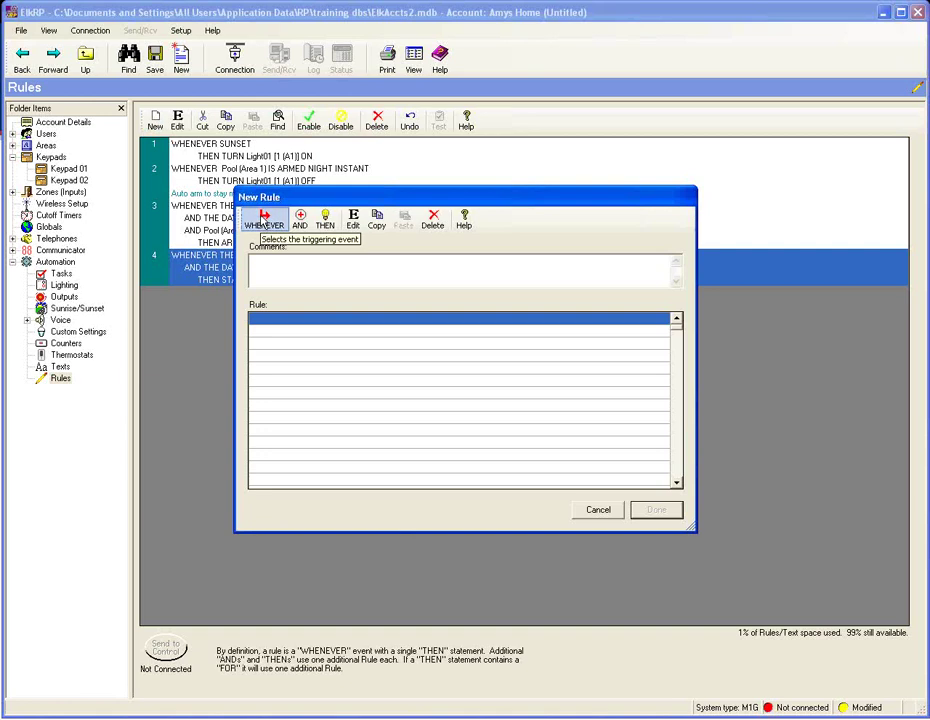
- Trigger the rule whenever Pool (Area 1) is disarmed
{"action": "left_click", "coordinate": [264, 218]}
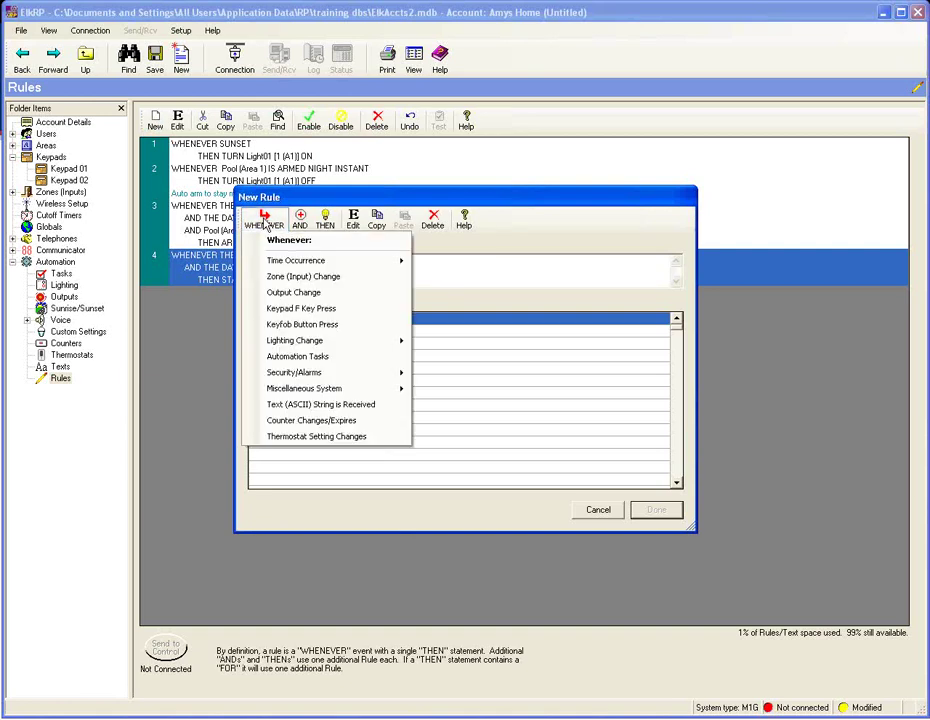
{"action": "mouse_move", "coordinate": [297, 265]}
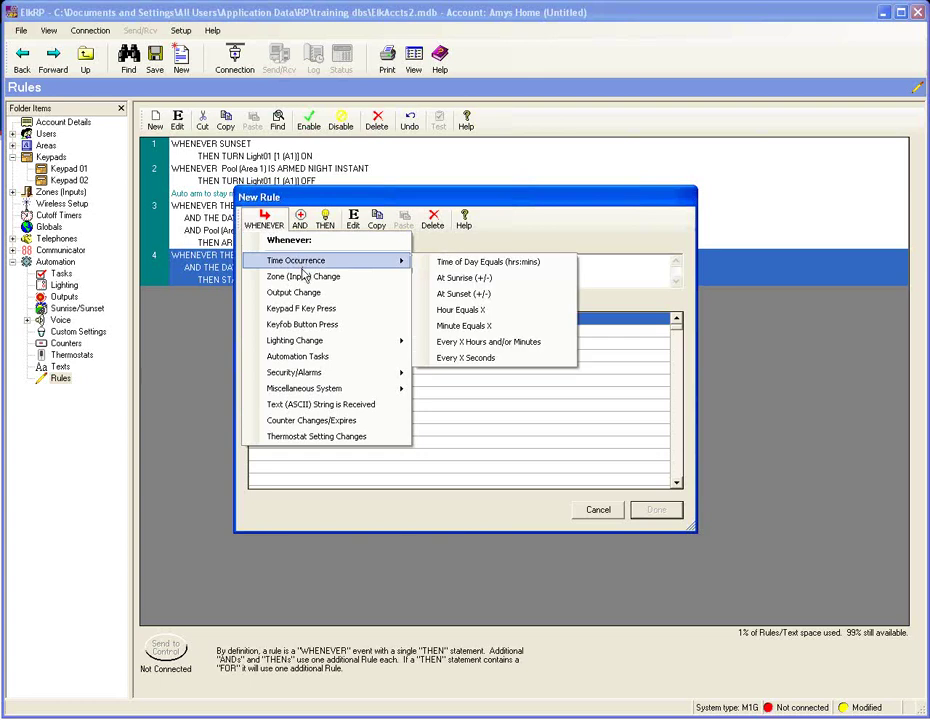
{"action": "mouse_move", "coordinate": [320, 375]}
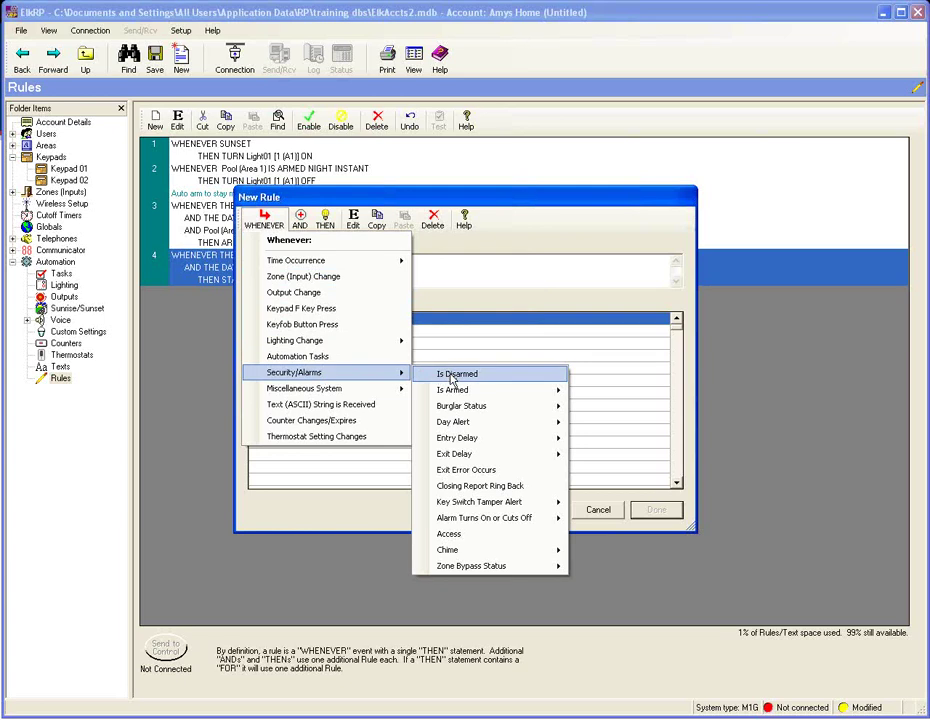
{"action": "left_click", "coordinate": [451, 376]}
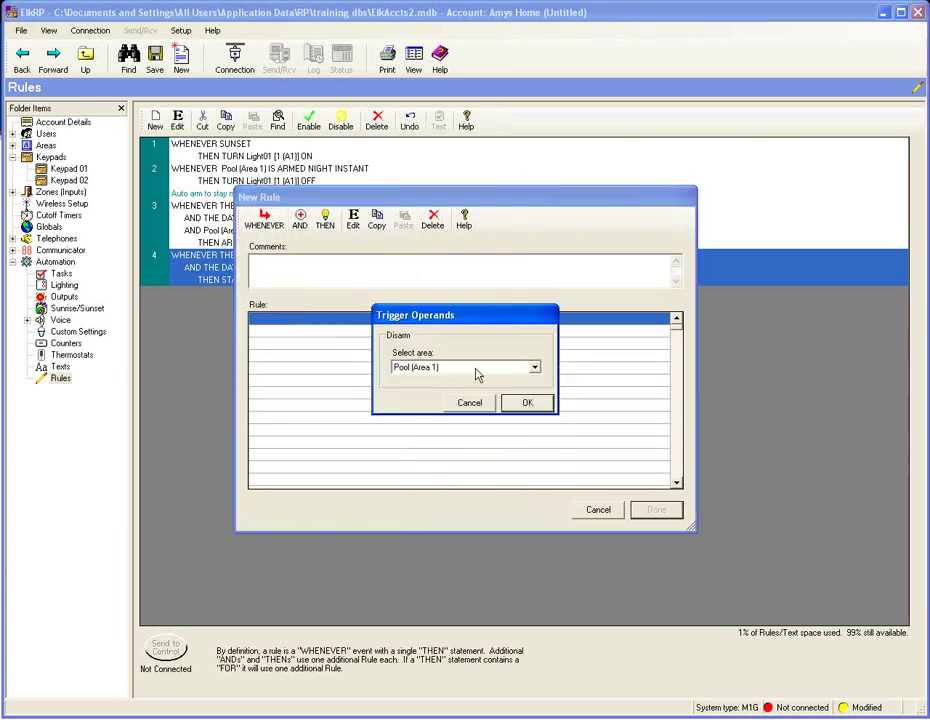
{"action": "left_click", "coordinate": [527, 403]}
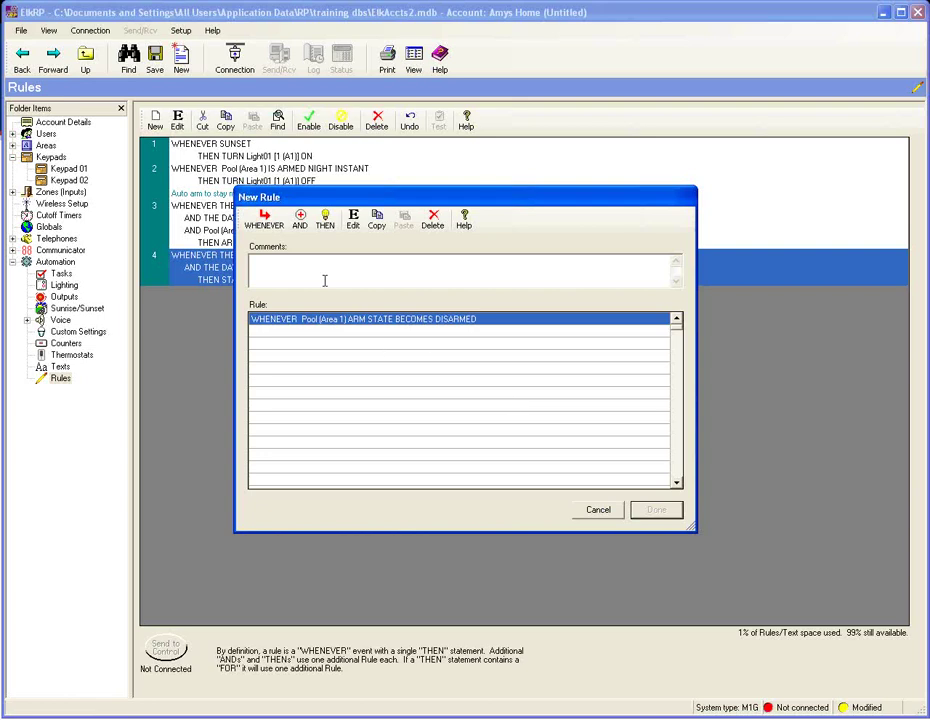
- Add a condition that the last user was User 2
{"action": "left_click", "coordinate": [305, 218]}
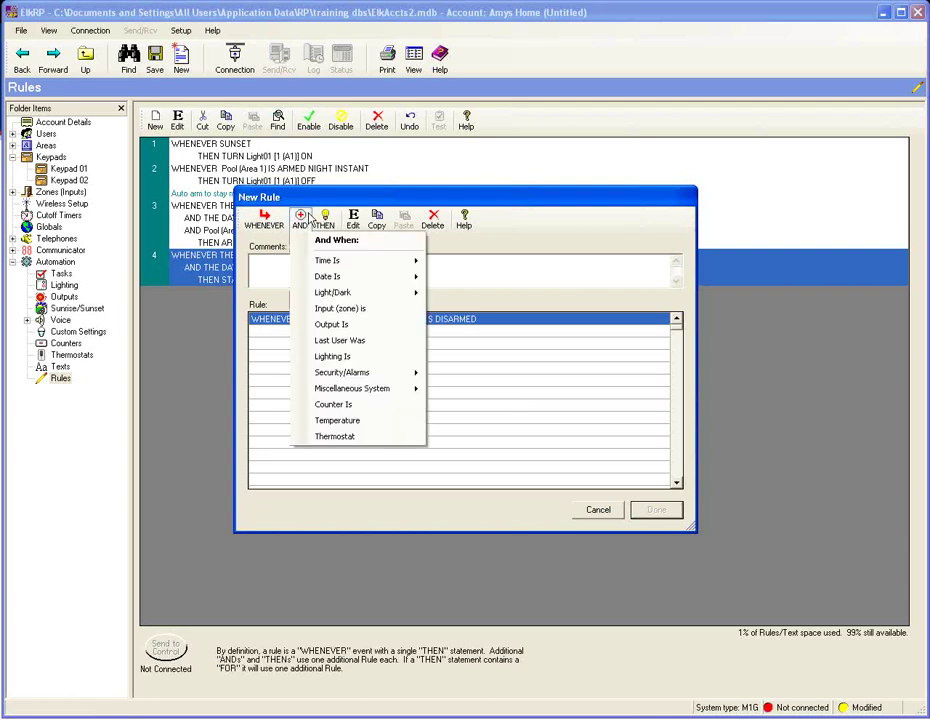
{"action": "key", "text": "Escape"}
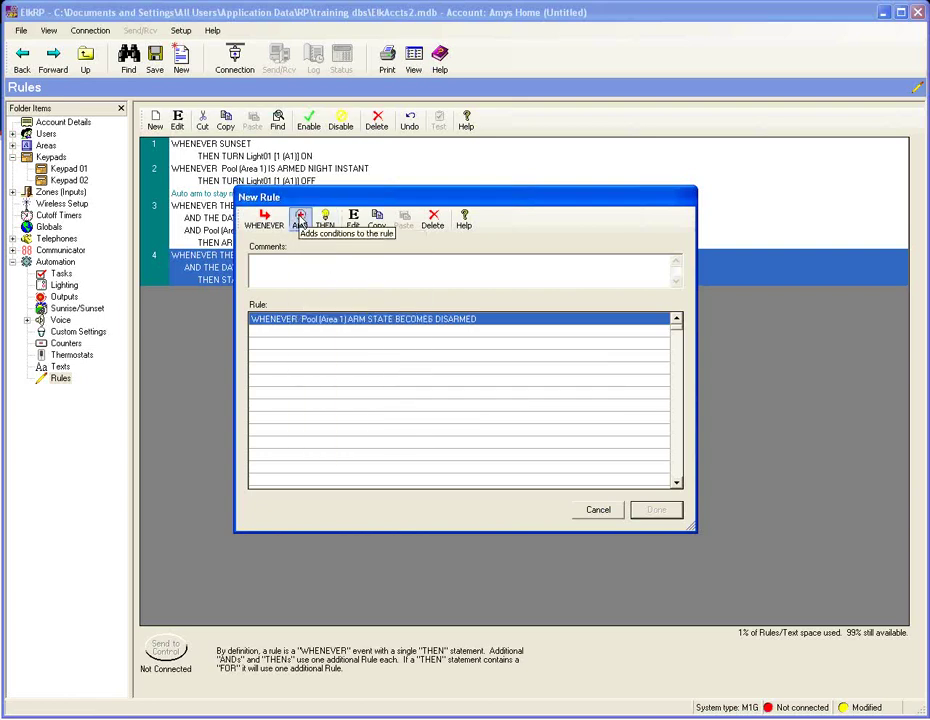
{"action": "left_click", "coordinate": [300, 218]}
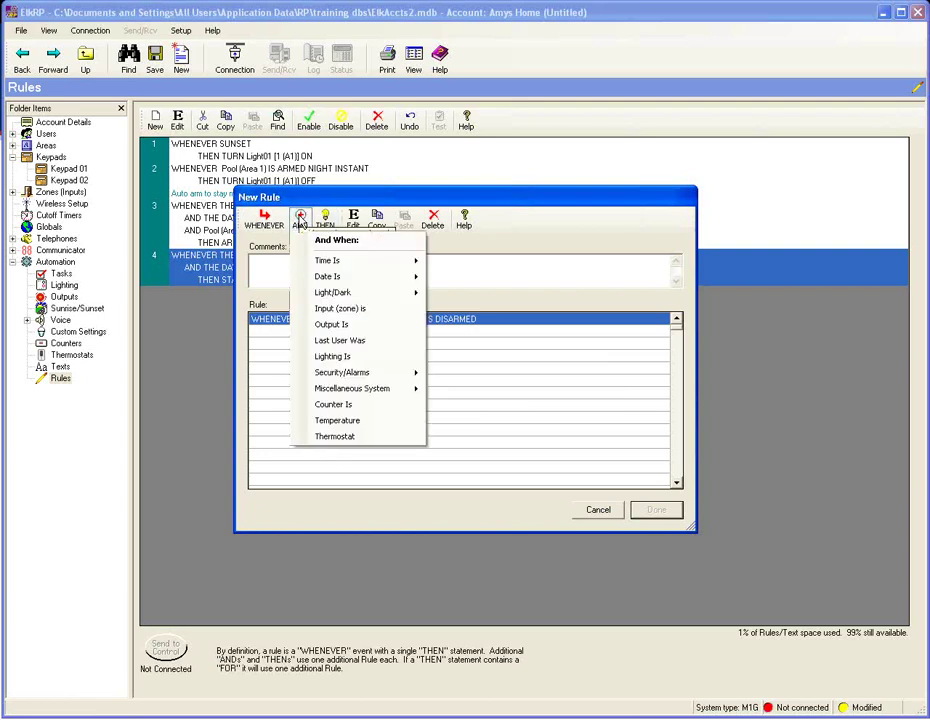
{"action": "left_click", "coordinate": [337, 341]}
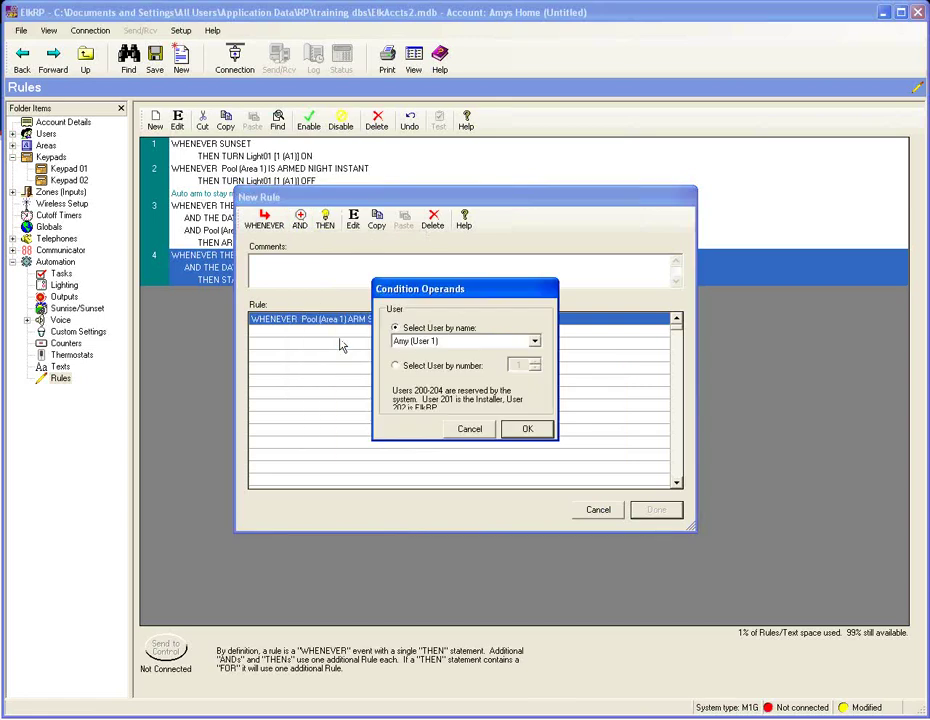
{"action": "left_click", "coordinate": [533, 341]}
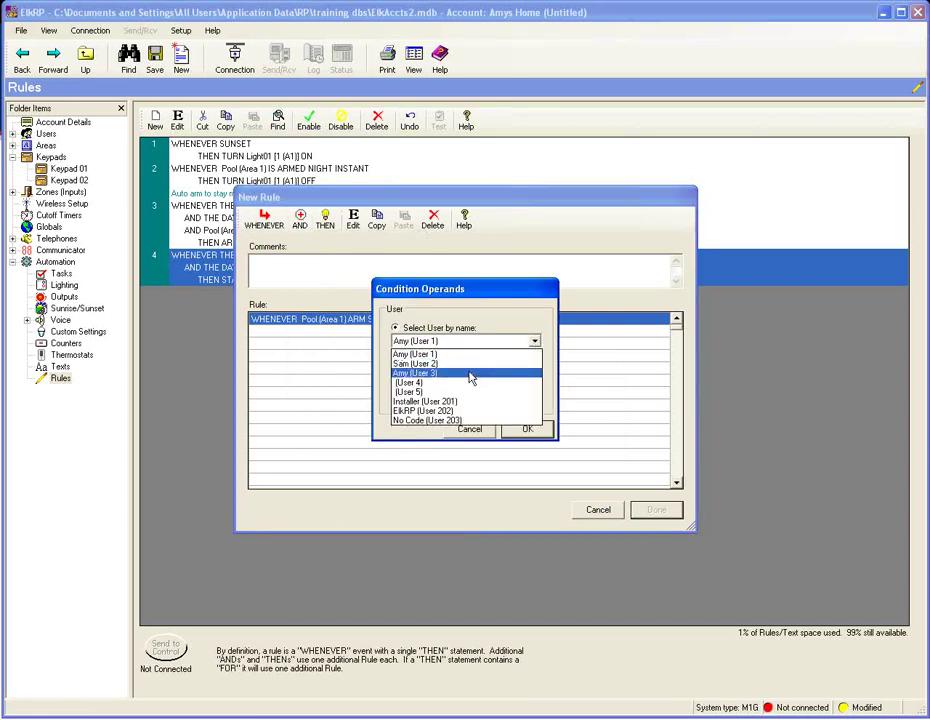
{"action": "left_click", "coordinate": [474, 355]}
{"action": "left_click", "coordinate": [534, 341]}
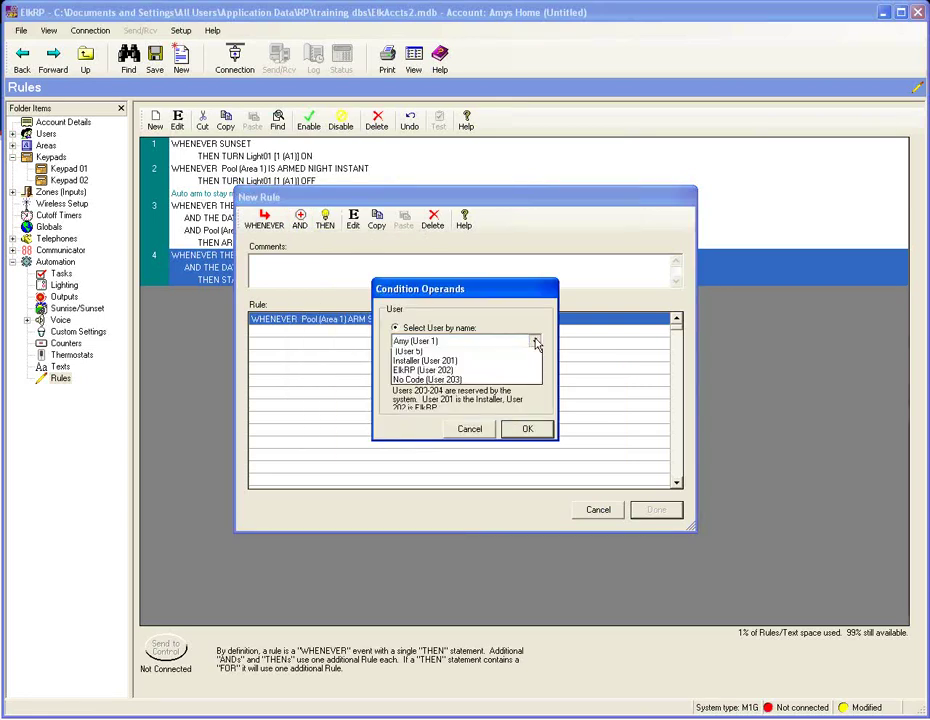
{"action": "left_click", "coordinate": [461, 368]}
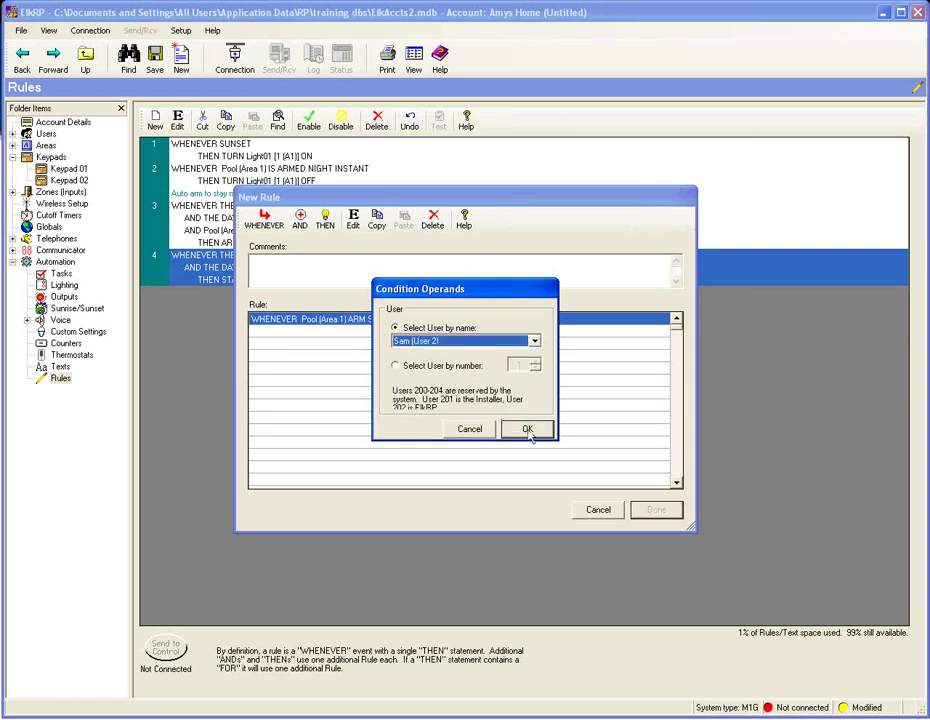
{"action": "left_click", "coordinate": [527, 428]}
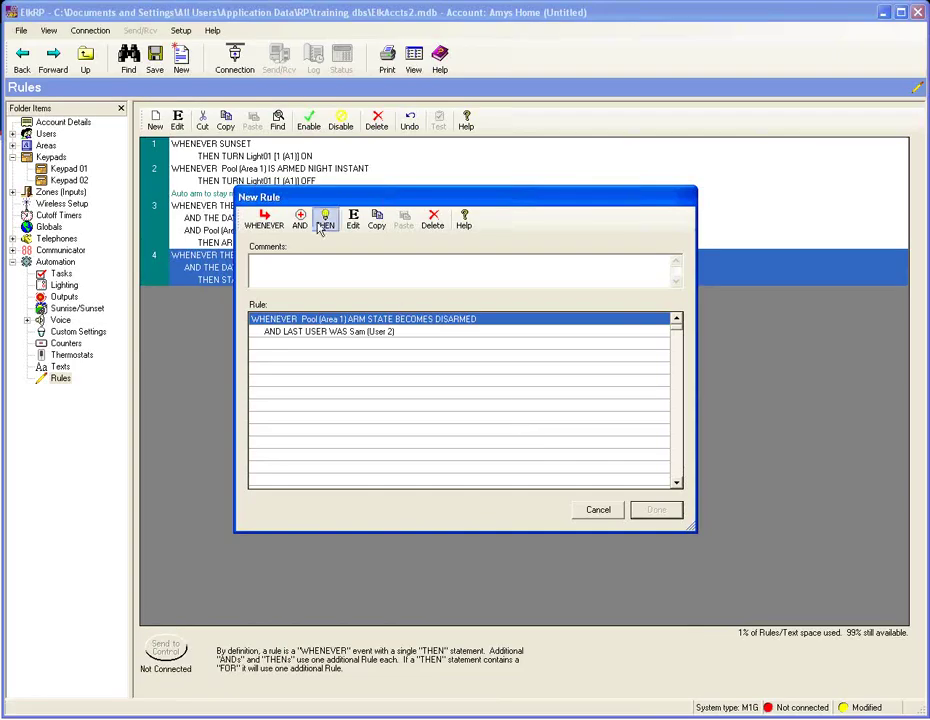
- Make rule 5 dial the cell number announcing '(Area X) Is Disarmed (vm226)', then save it
{"action": "left_click", "coordinate": [323, 220]}
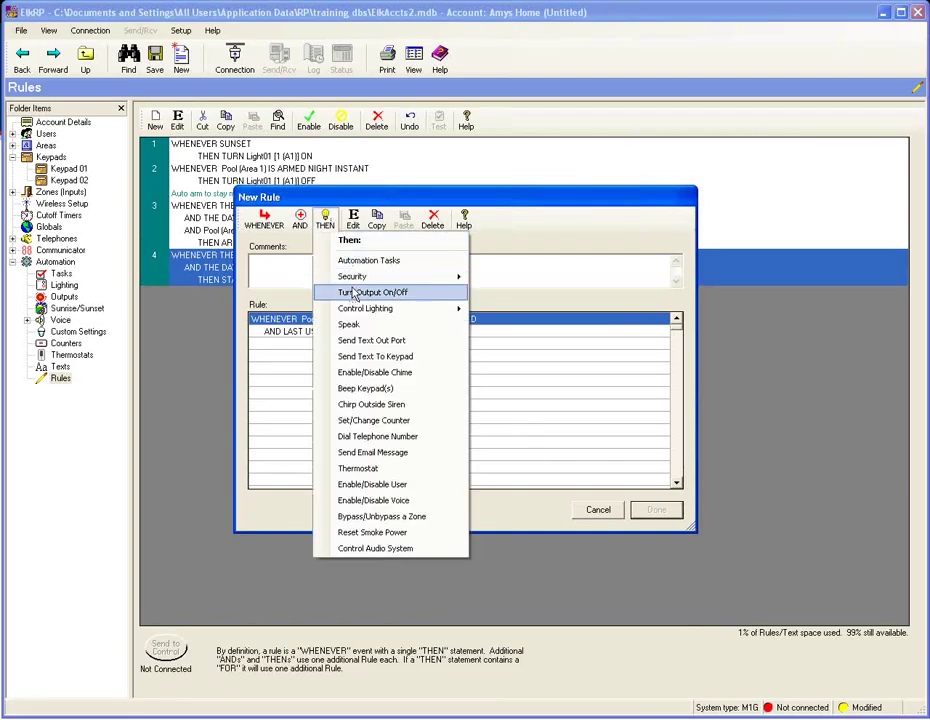
{"action": "mouse_move", "coordinate": [343, 309]}
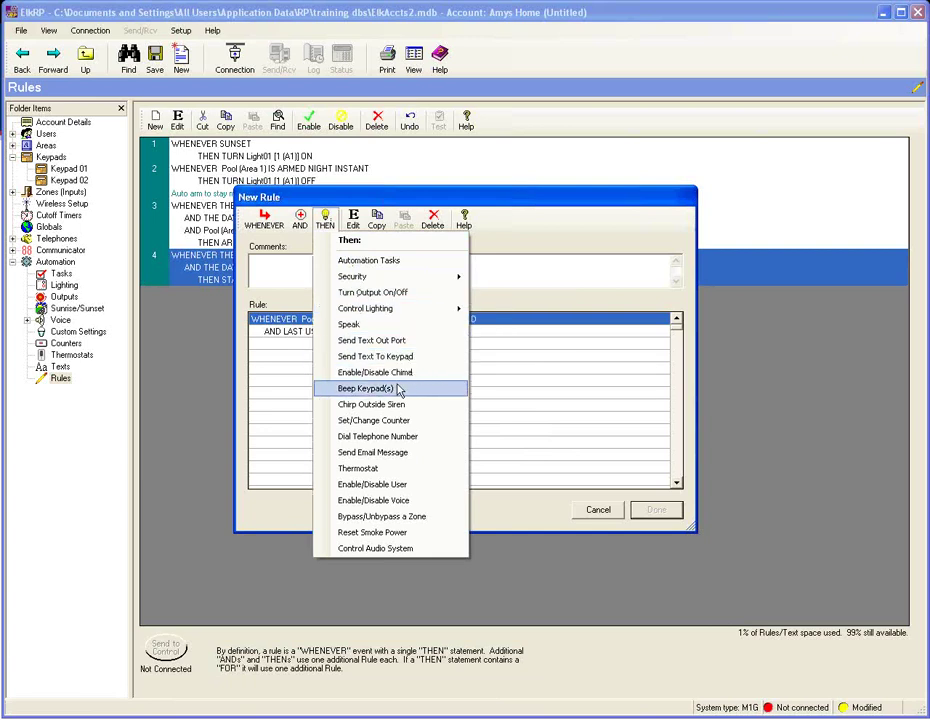
{"action": "left_click", "coordinate": [388, 438]}
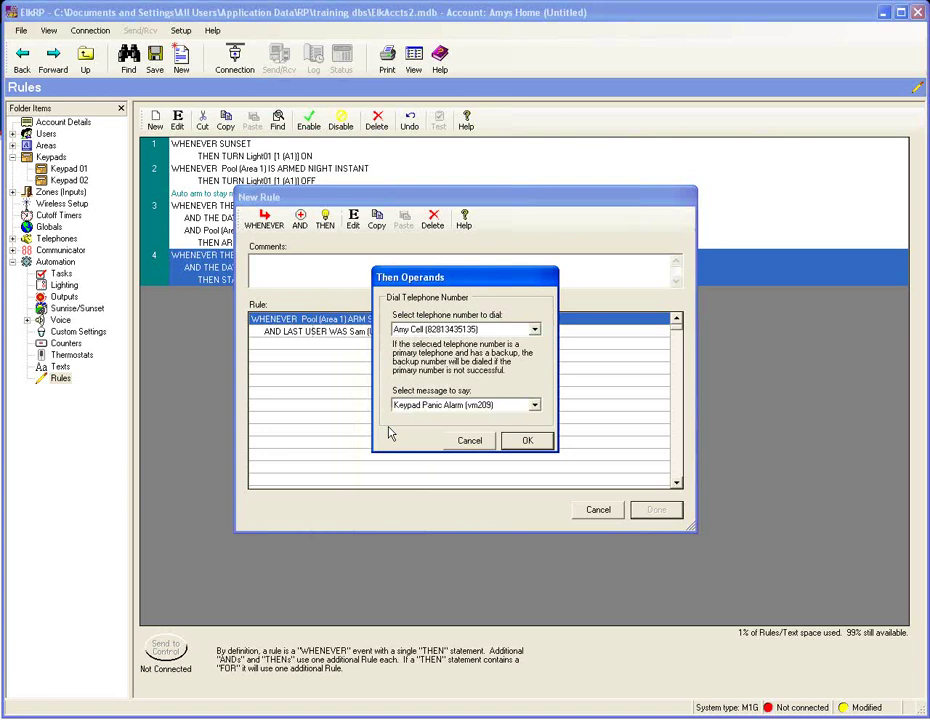
{"action": "left_click", "coordinate": [534, 404]}
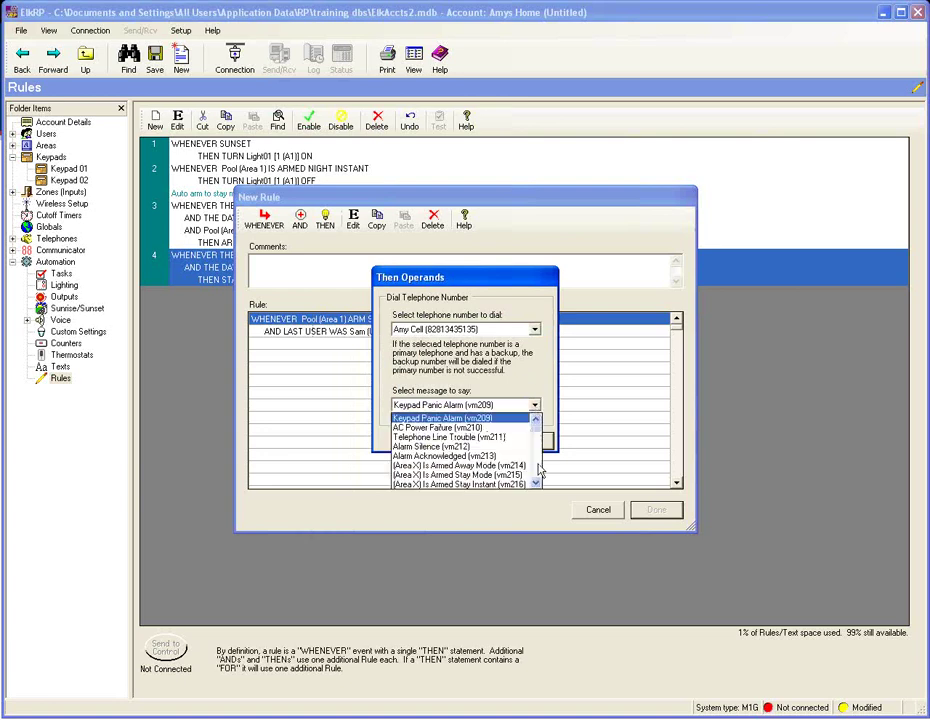
{"action": "left_click", "coordinate": [535, 483]}
{"action": "left_click", "coordinate": [535, 483]}
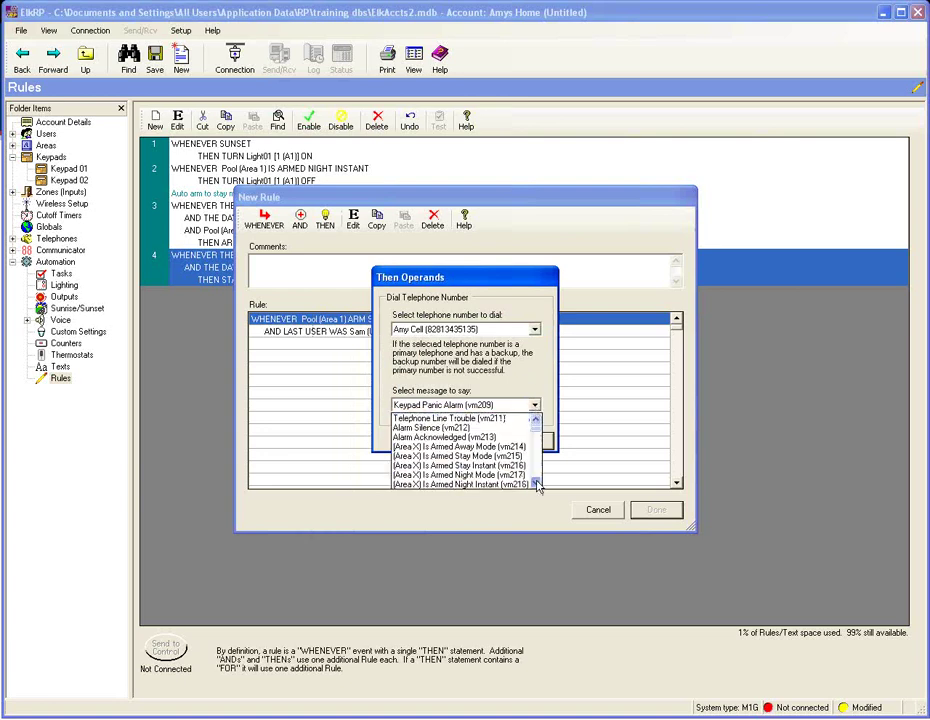
{"action": "left_click", "coordinate": [535, 483]}
{"action": "left_click", "coordinate": [535, 483]}
{"action": "left_click", "coordinate": [535, 483]}
{"action": "left_click", "coordinate": [535, 483]}
{"action": "left_click", "coordinate": [535, 483]}
{"action": "left_click", "coordinate": [535, 483]}
{"action": "left_click", "coordinate": [535, 483]}
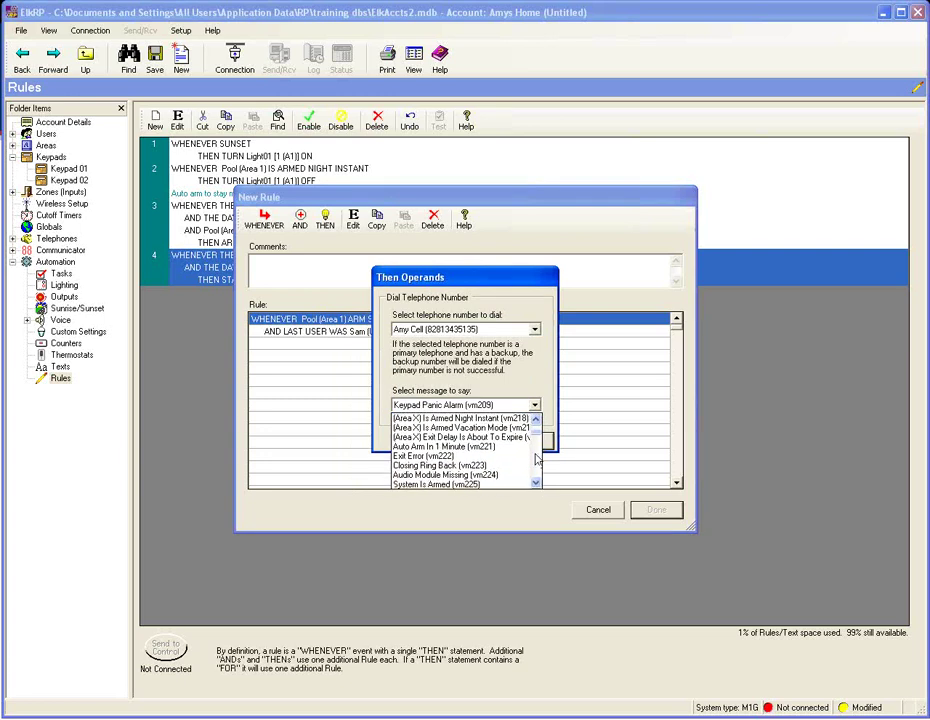
{"action": "left_click", "coordinate": [536, 483]}
{"action": "left_click", "coordinate": [536, 483]}
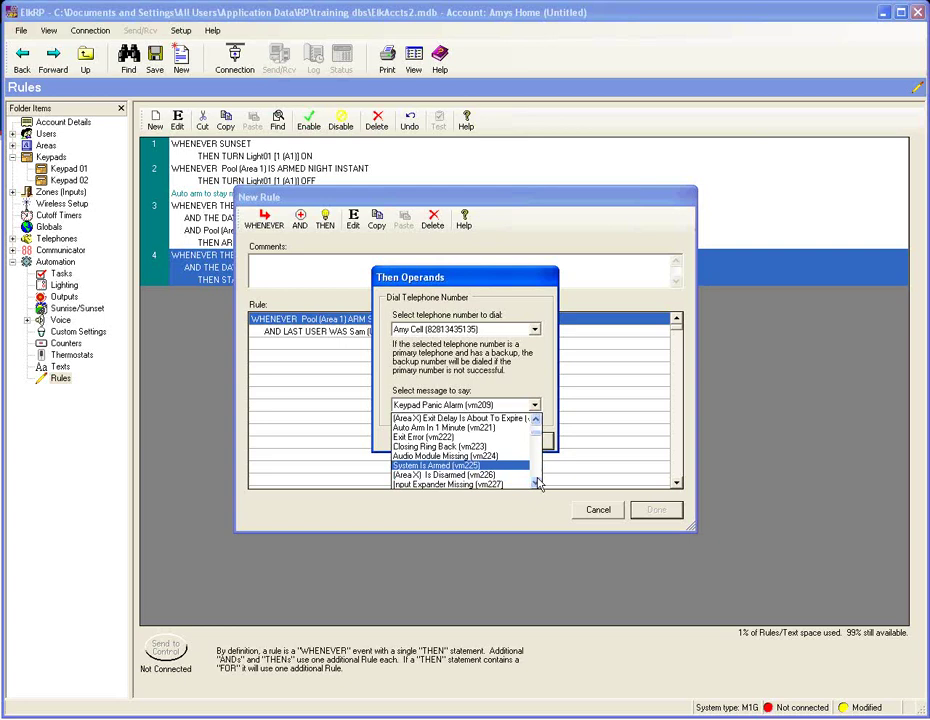
{"action": "left_click", "coordinate": [470, 472]}
{"action": "left_click", "coordinate": [530, 442]}
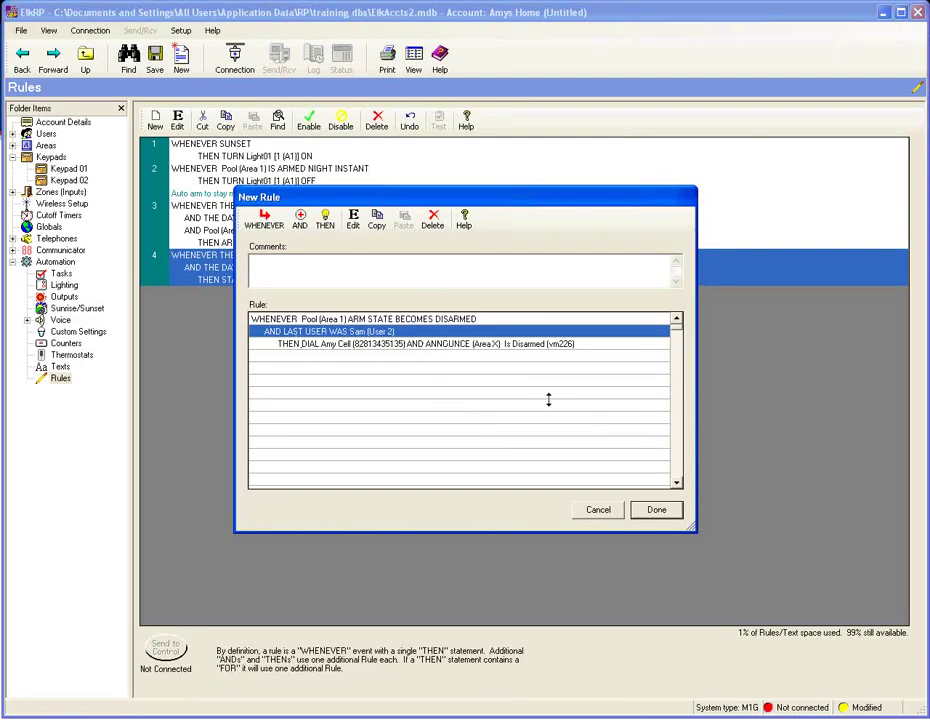
{"action": "left_click", "coordinate": [652, 510]}
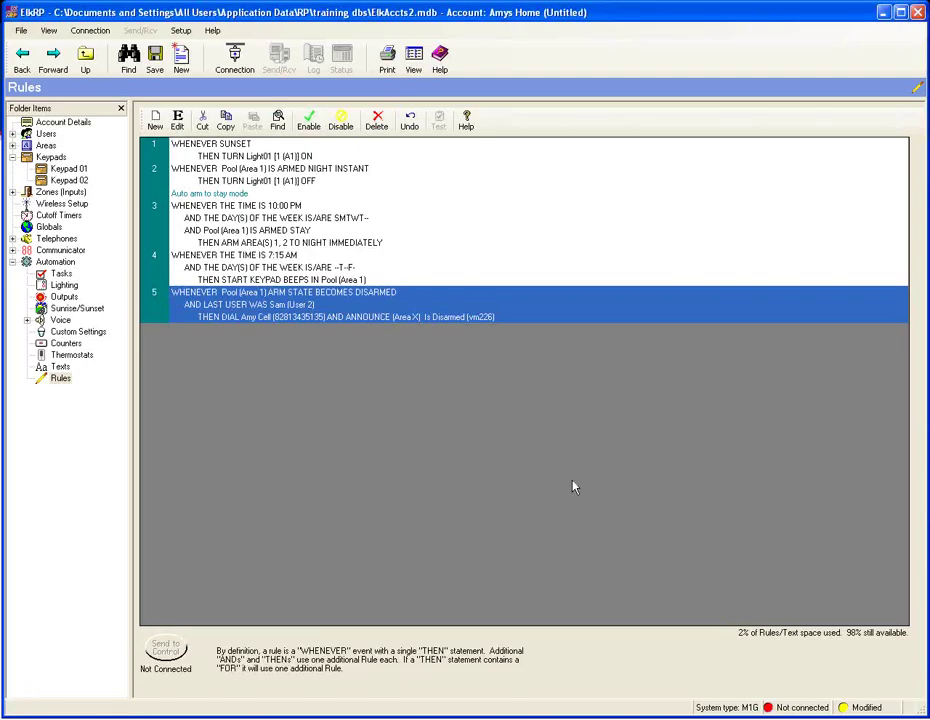